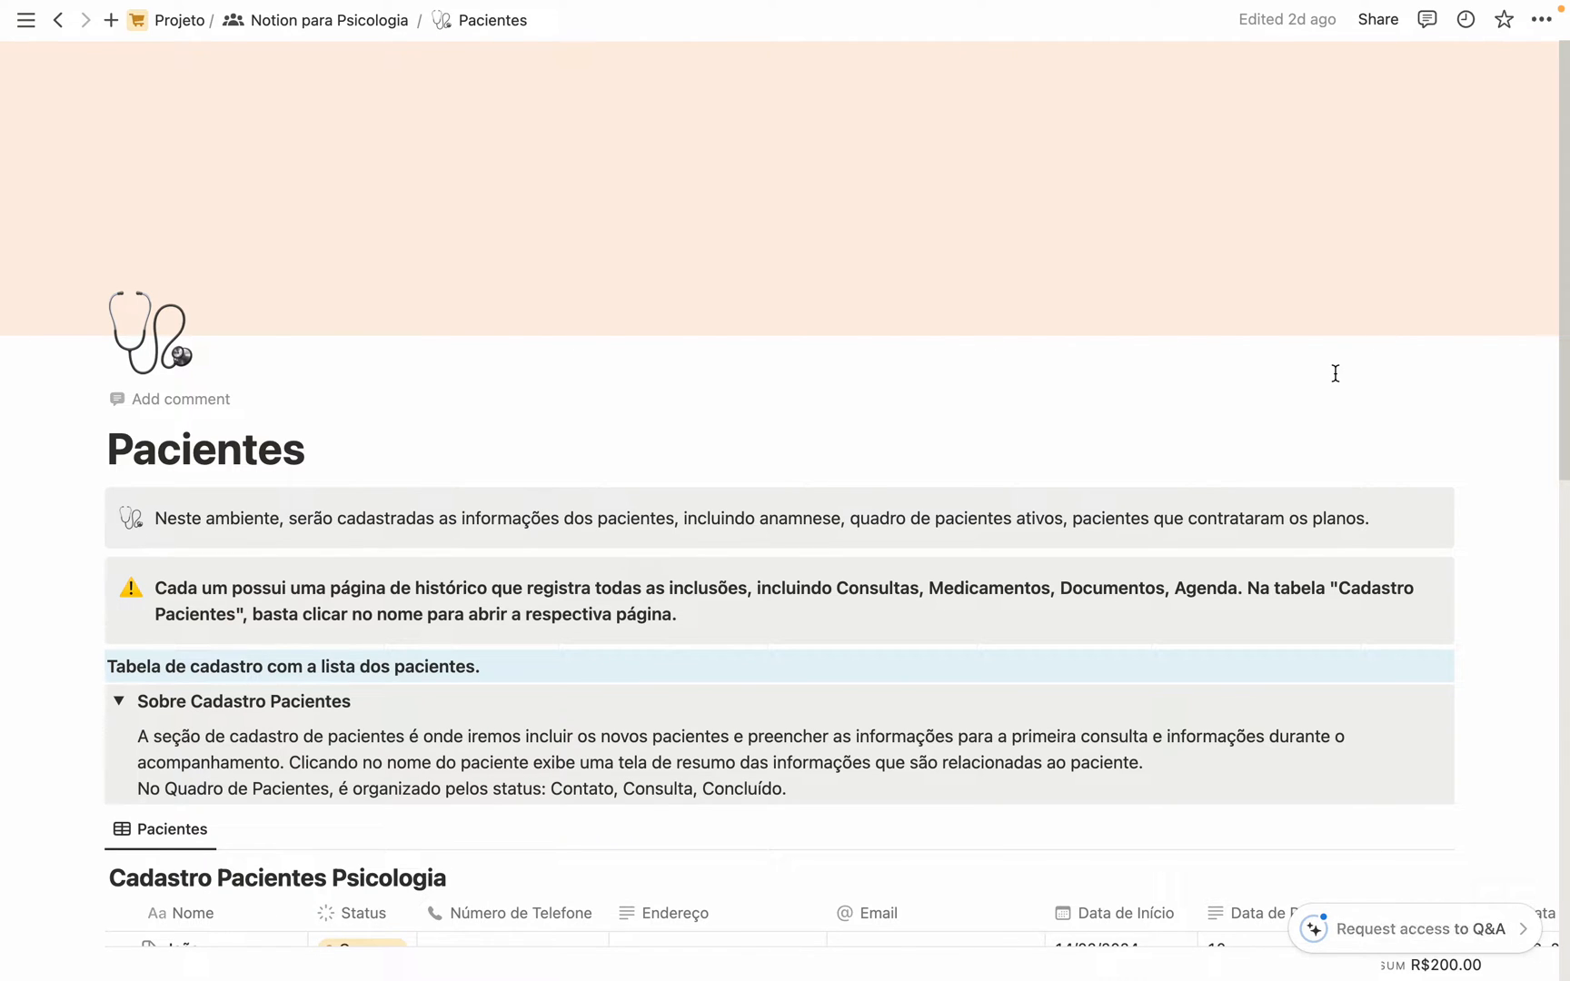
Step: Review the Pacientes page's patient table, active patient board and Planos Psicológicos section, expanding the Sobre Planos Psicológicos description
{"action": "scroll", "coordinate": [1335, 373], "scroll_direction": "down", "scroll_amount": 3}
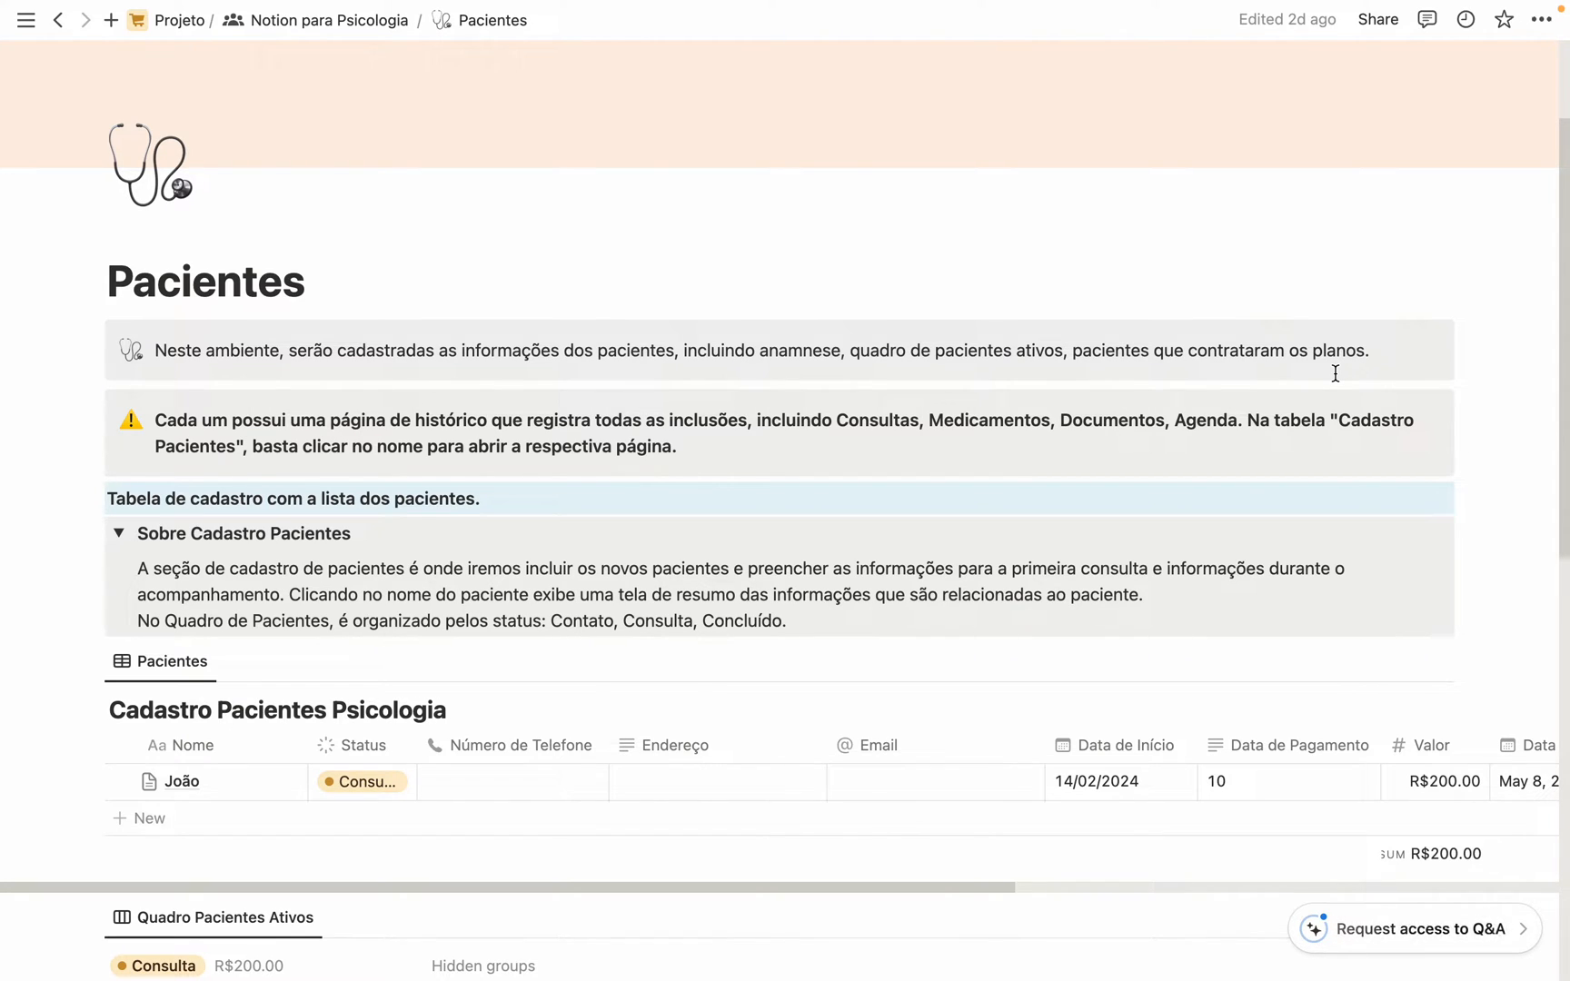
{"action": "scroll", "coordinate": [602, 498], "scroll_direction": "down", "scroll_amount": 5}
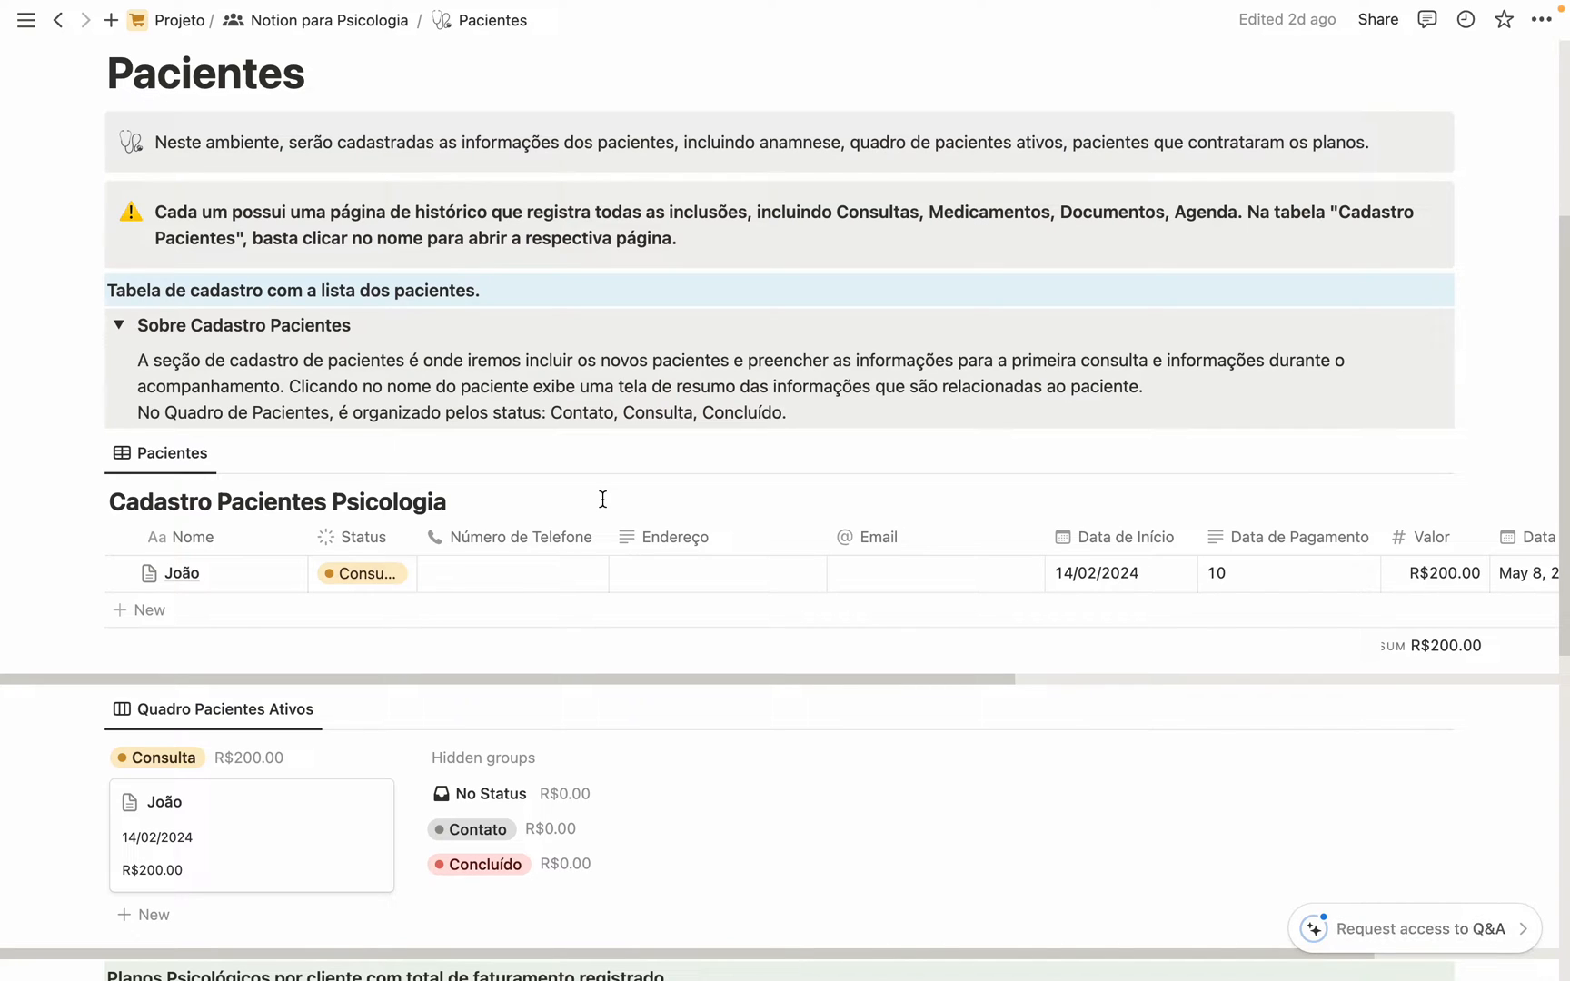
{"action": "scroll", "coordinate": [603, 499], "scroll_direction": "down", "scroll_amount": 4}
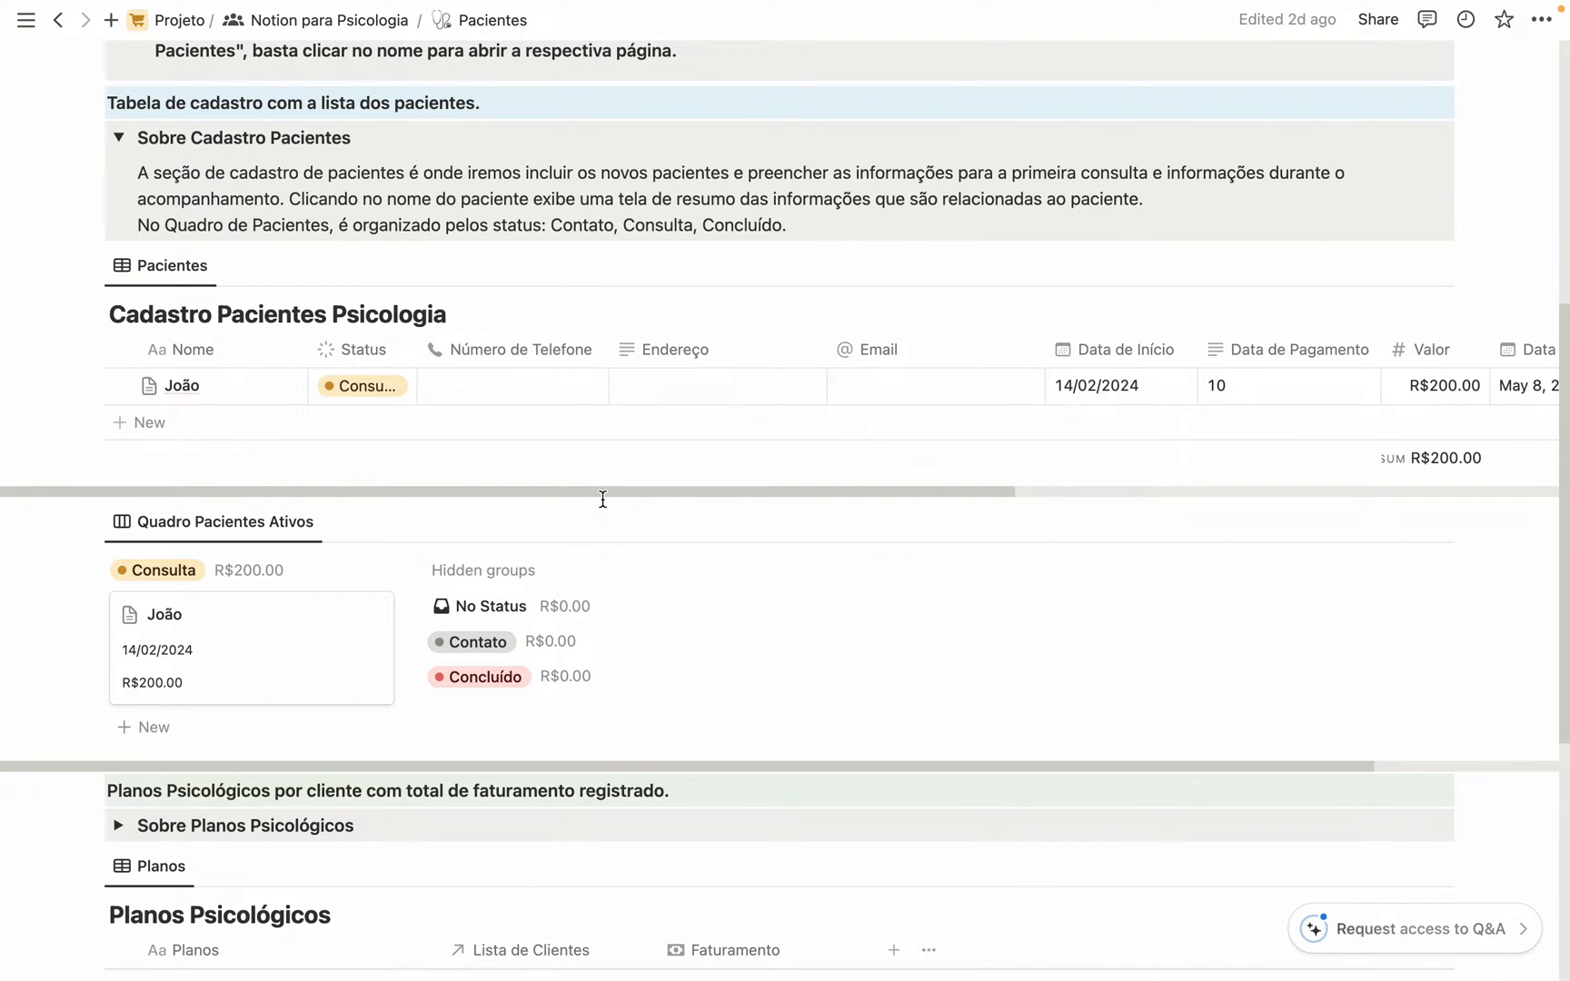
{"action": "scroll", "coordinate": [602, 499], "scroll_direction": "down", "scroll_amount": 5}
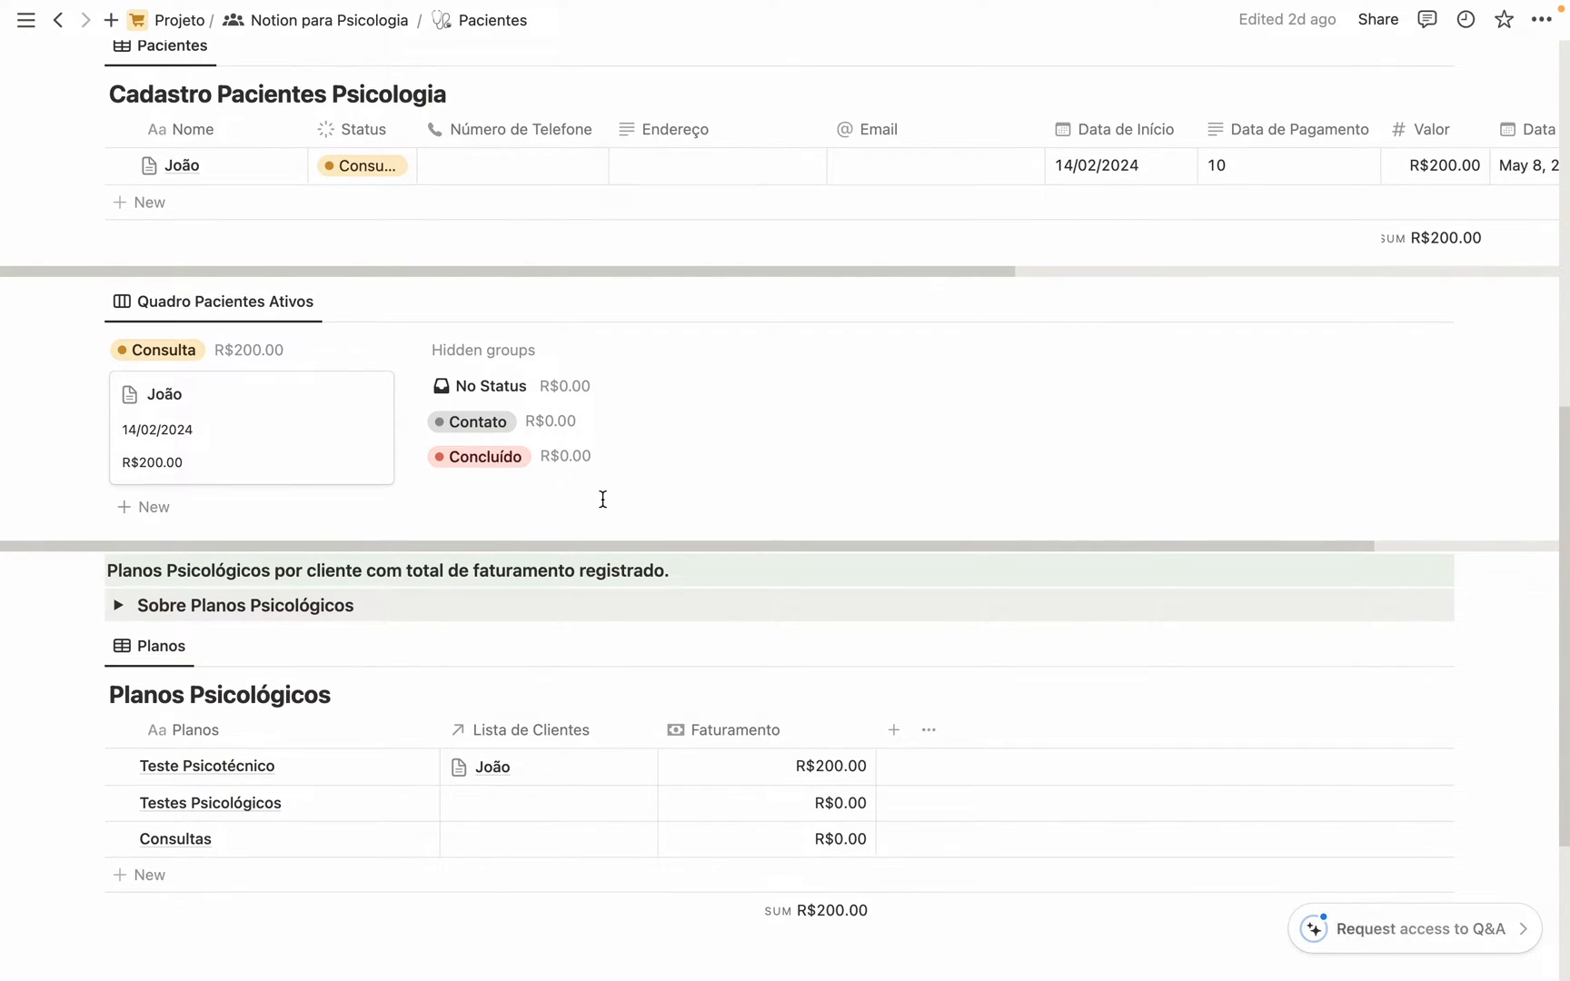
{"action": "left_click", "coordinate": [117, 606]}
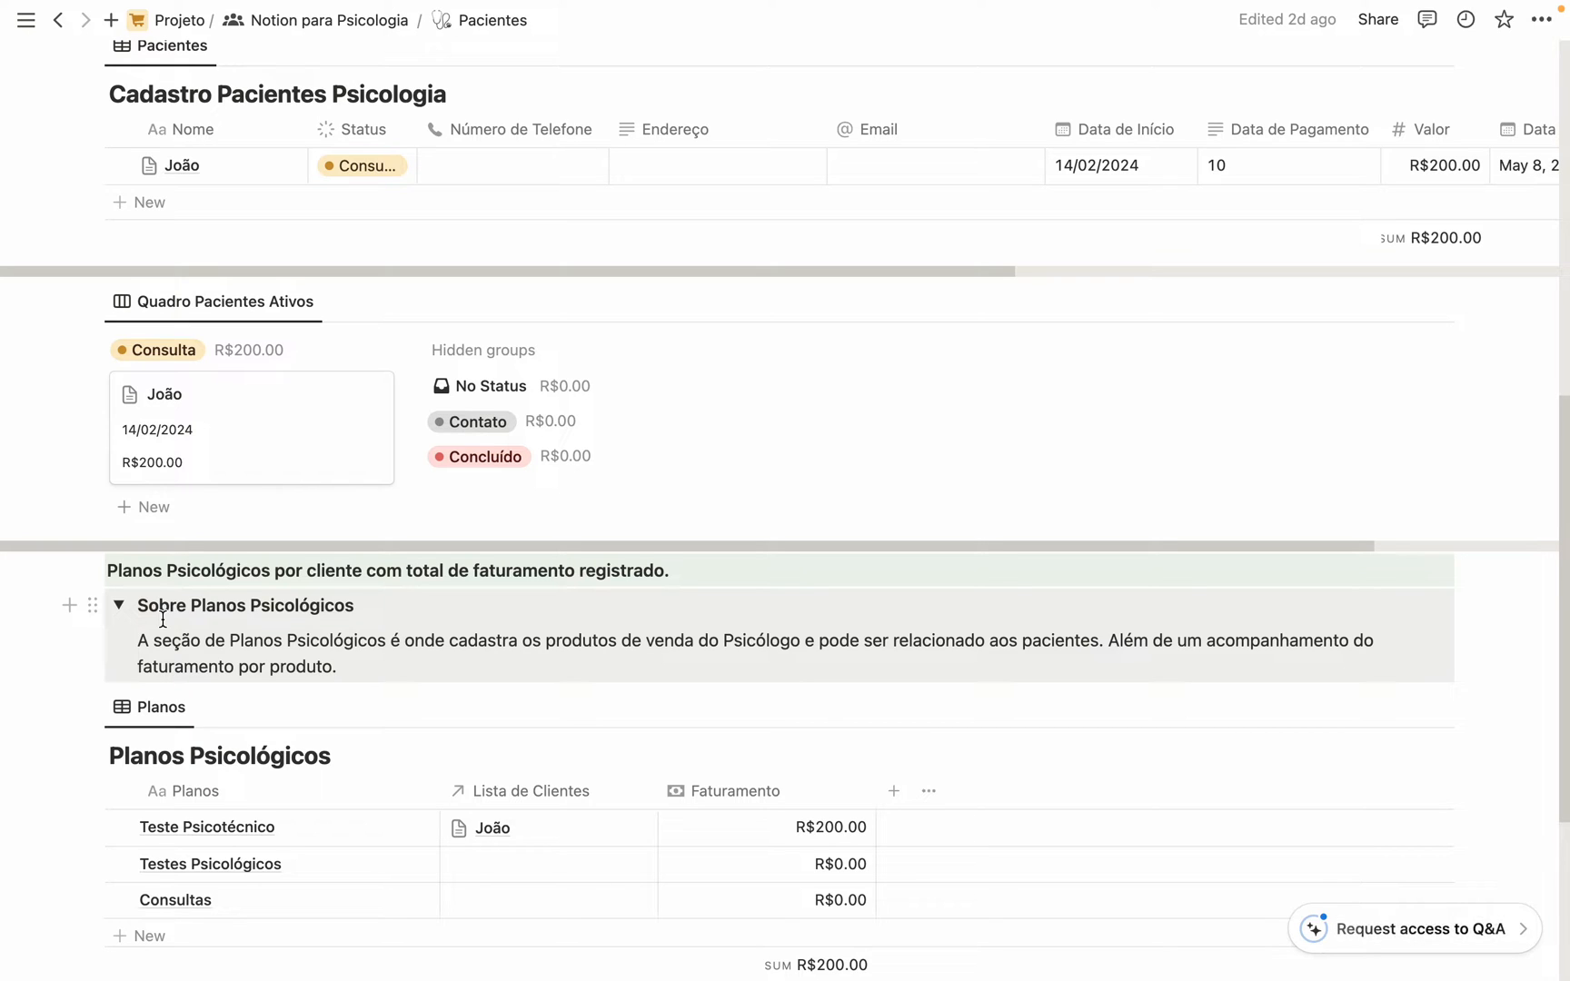
{"action": "scroll", "coordinate": [163, 618], "scroll_direction": "down", "scroll_amount": 2}
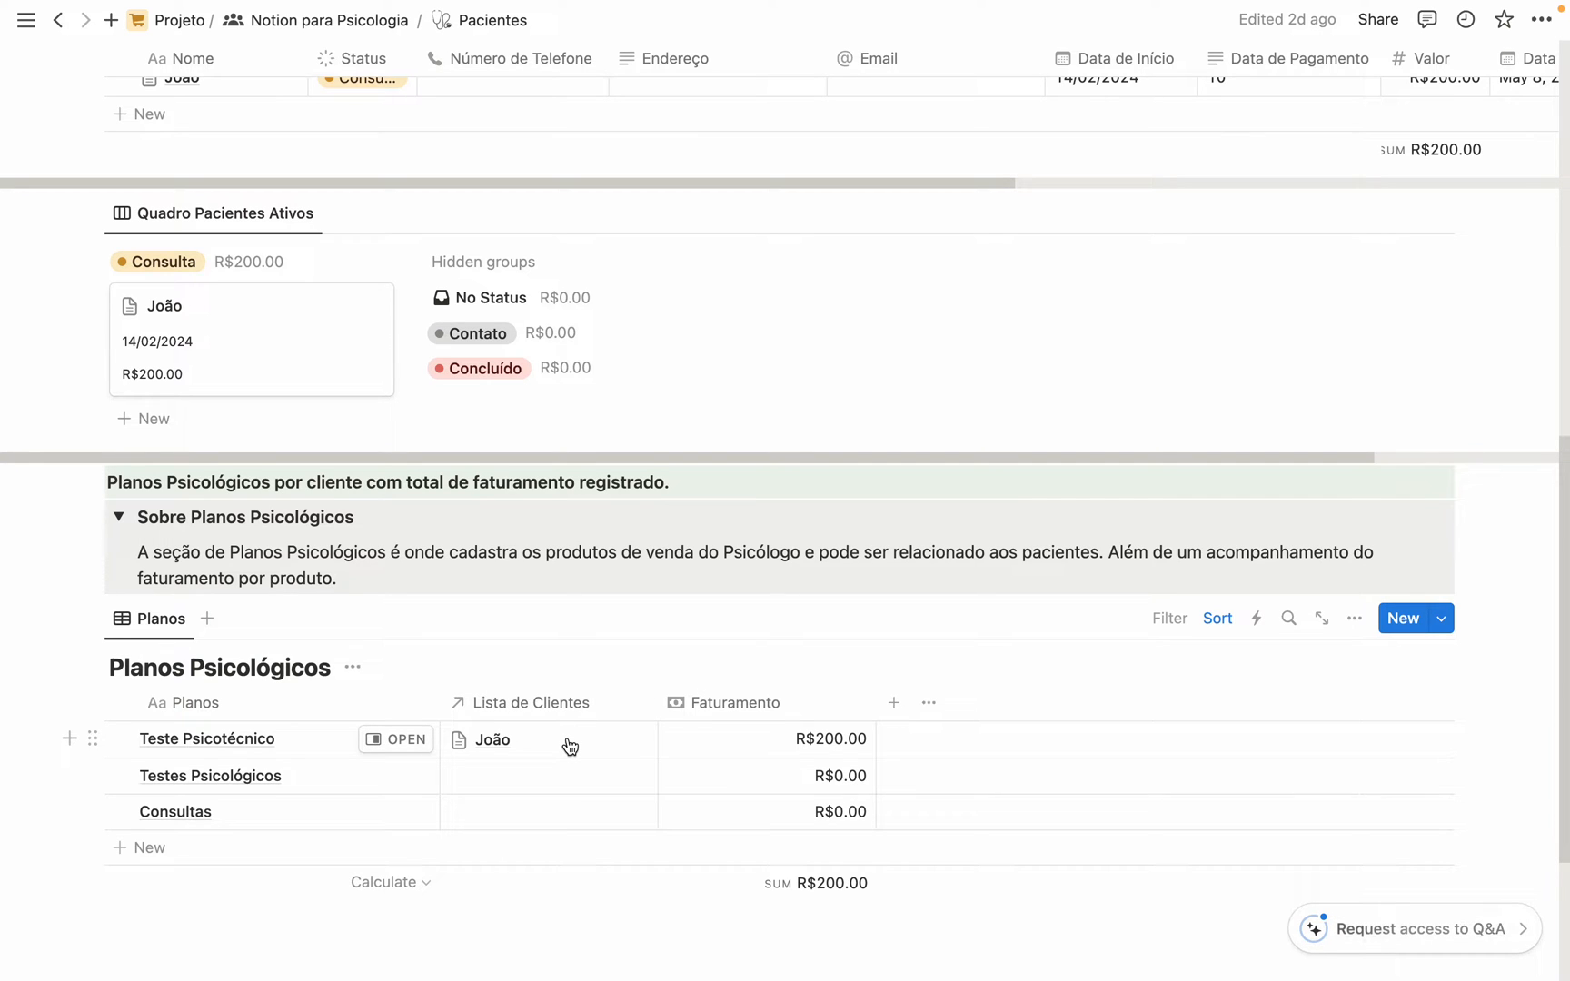
{"action": "scroll", "coordinate": [569, 746], "scroll_direction": "up", "scroll_amount": 5}
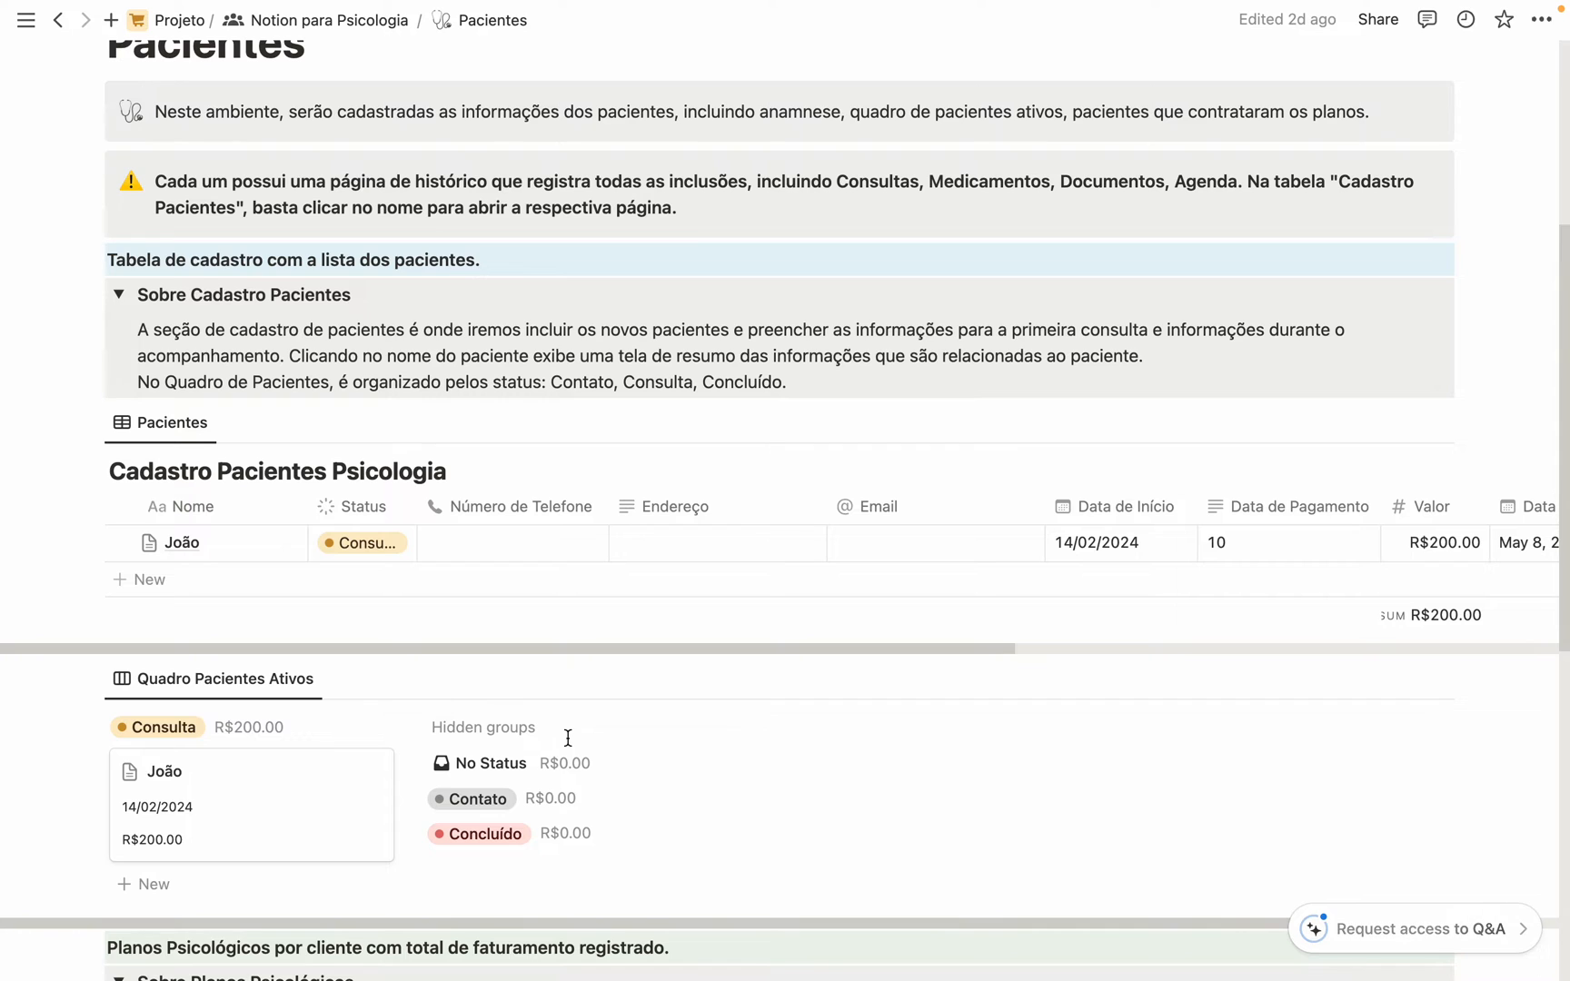
{"action": "scroll", "coordinate": [568, 738], "scroll_direction": "down", "scroll_amount": 5}
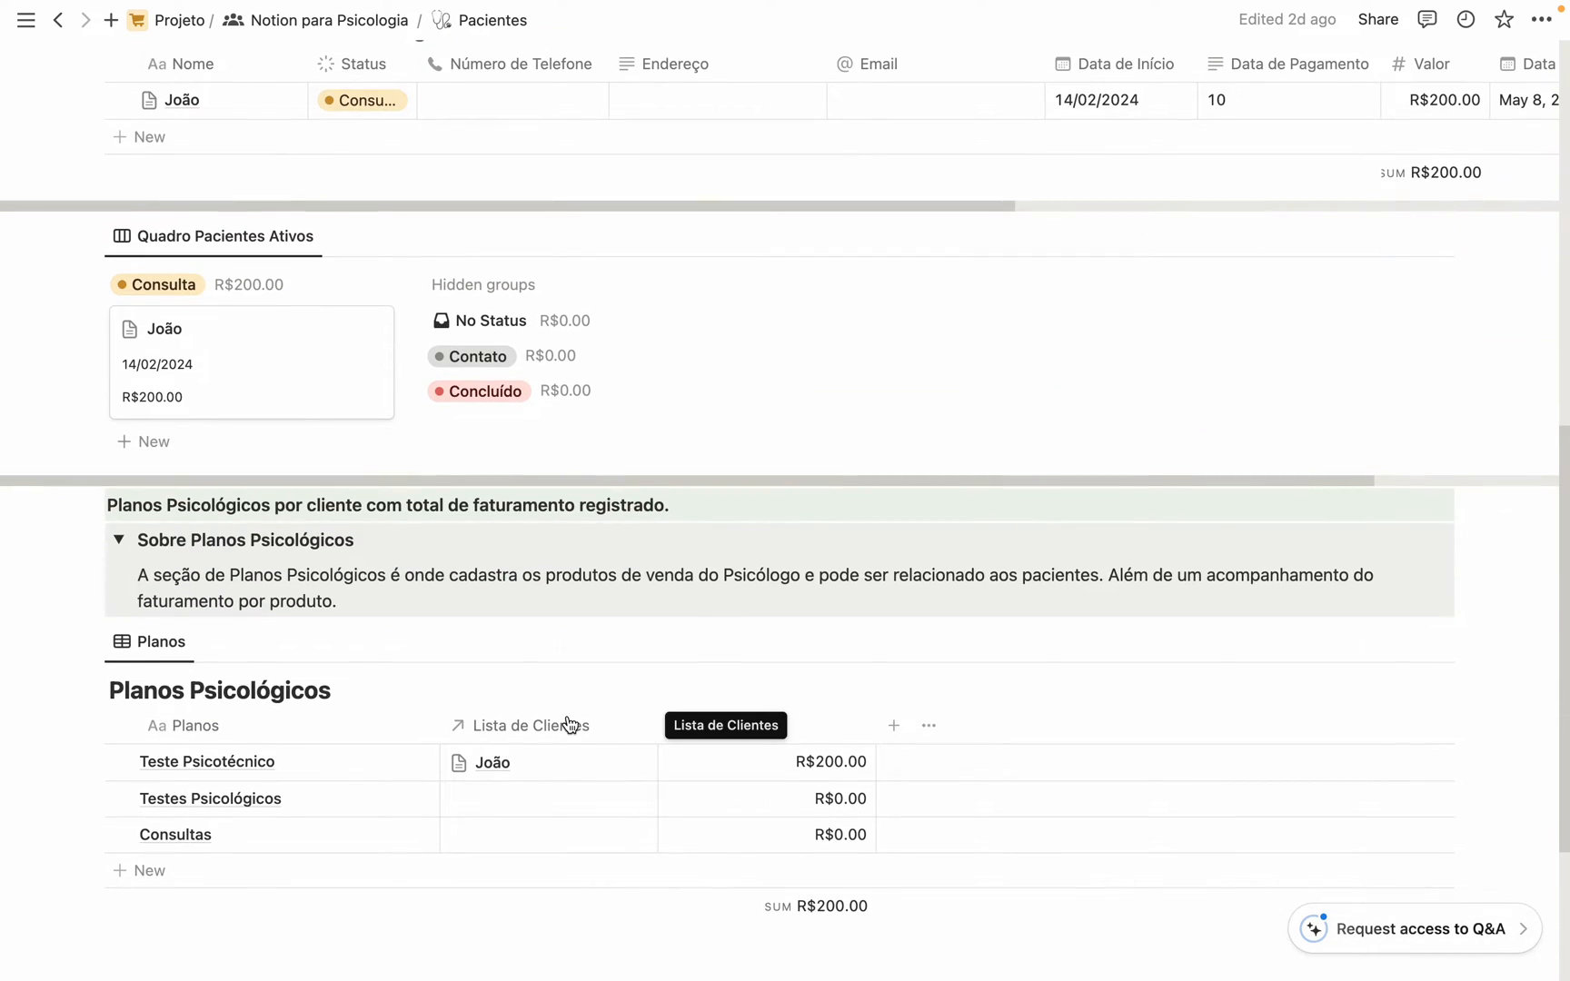
{"action": "scroll", "coordinate": [568, 725], "scroll_direction": "up", "scroll_amount": 5}
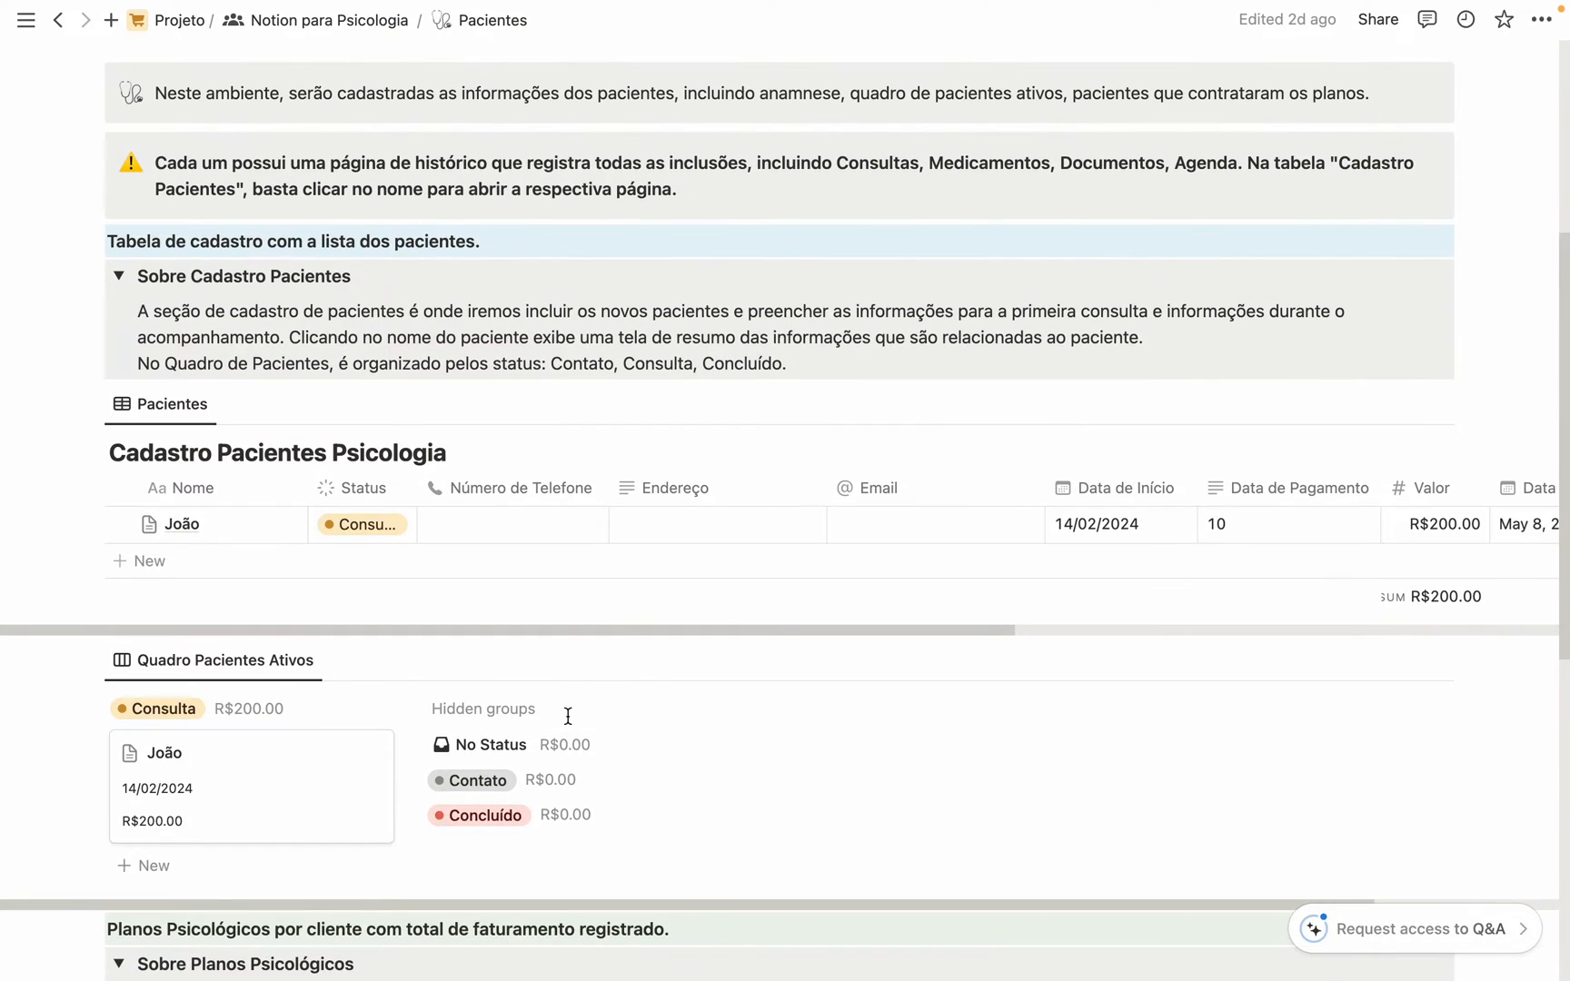
{"action": "scroll", "coordinate": [568, 716], "scroll_direction": "up", "scroll_amount": 1}
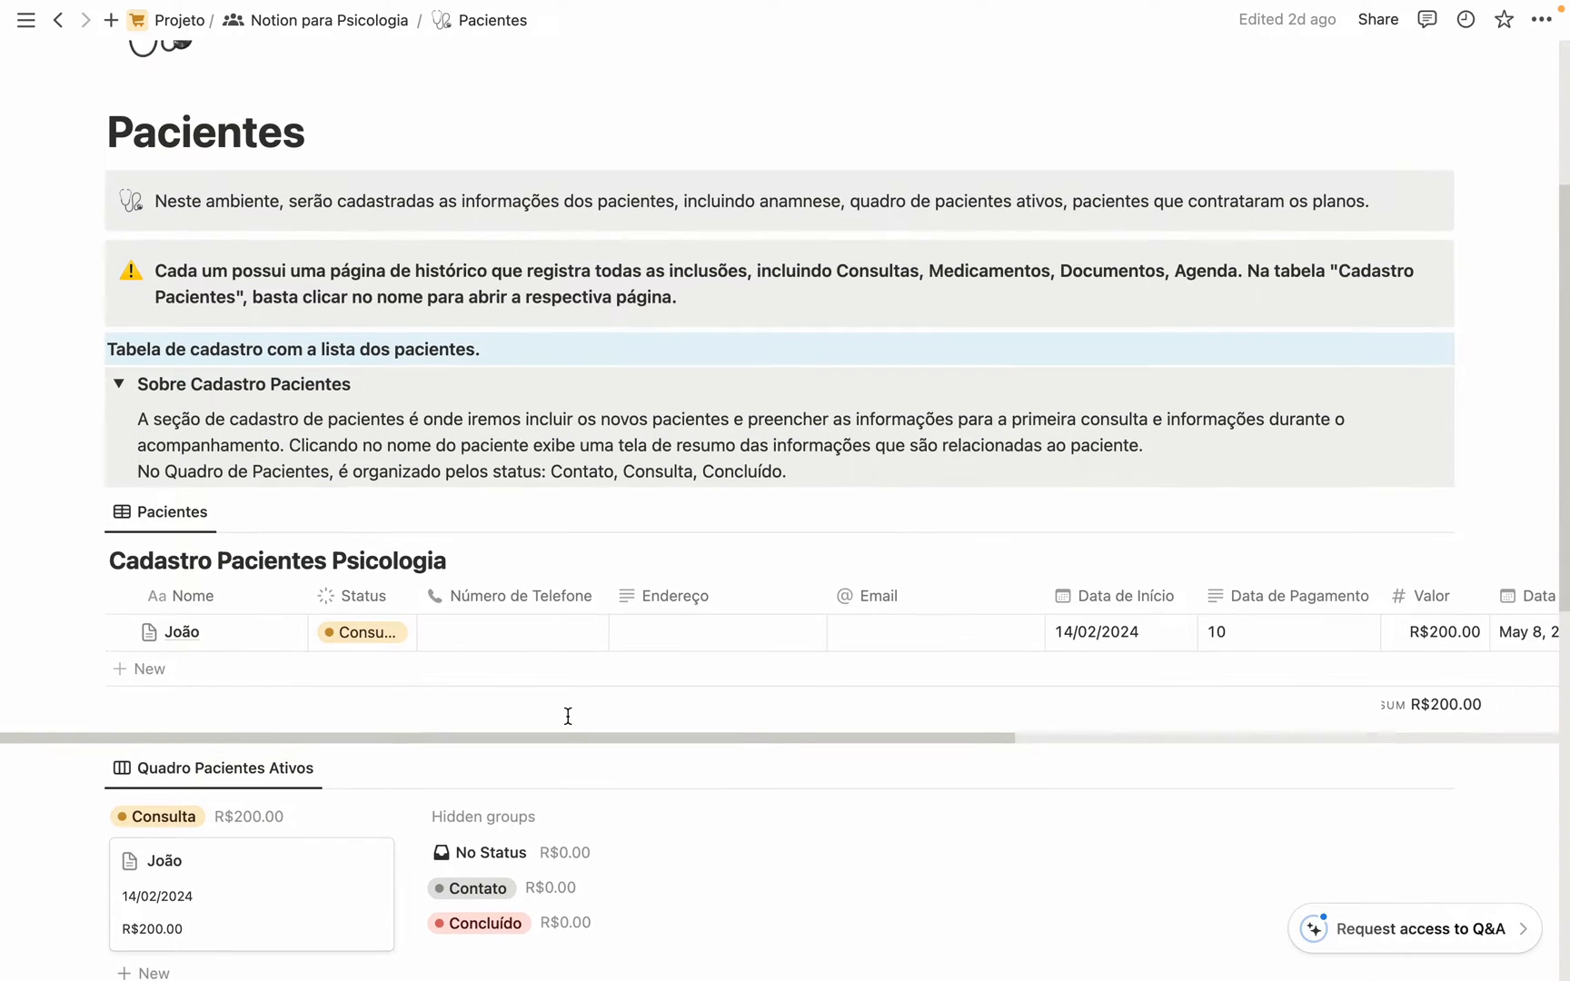
Step: Add a record titled "Nome Paciente" to the Cadastro Pacientes Psicologia table and open its page
{"action": "left_click", "coordinate": [191, 675]}
{"action": "type", "text": "Nome Paciente"}
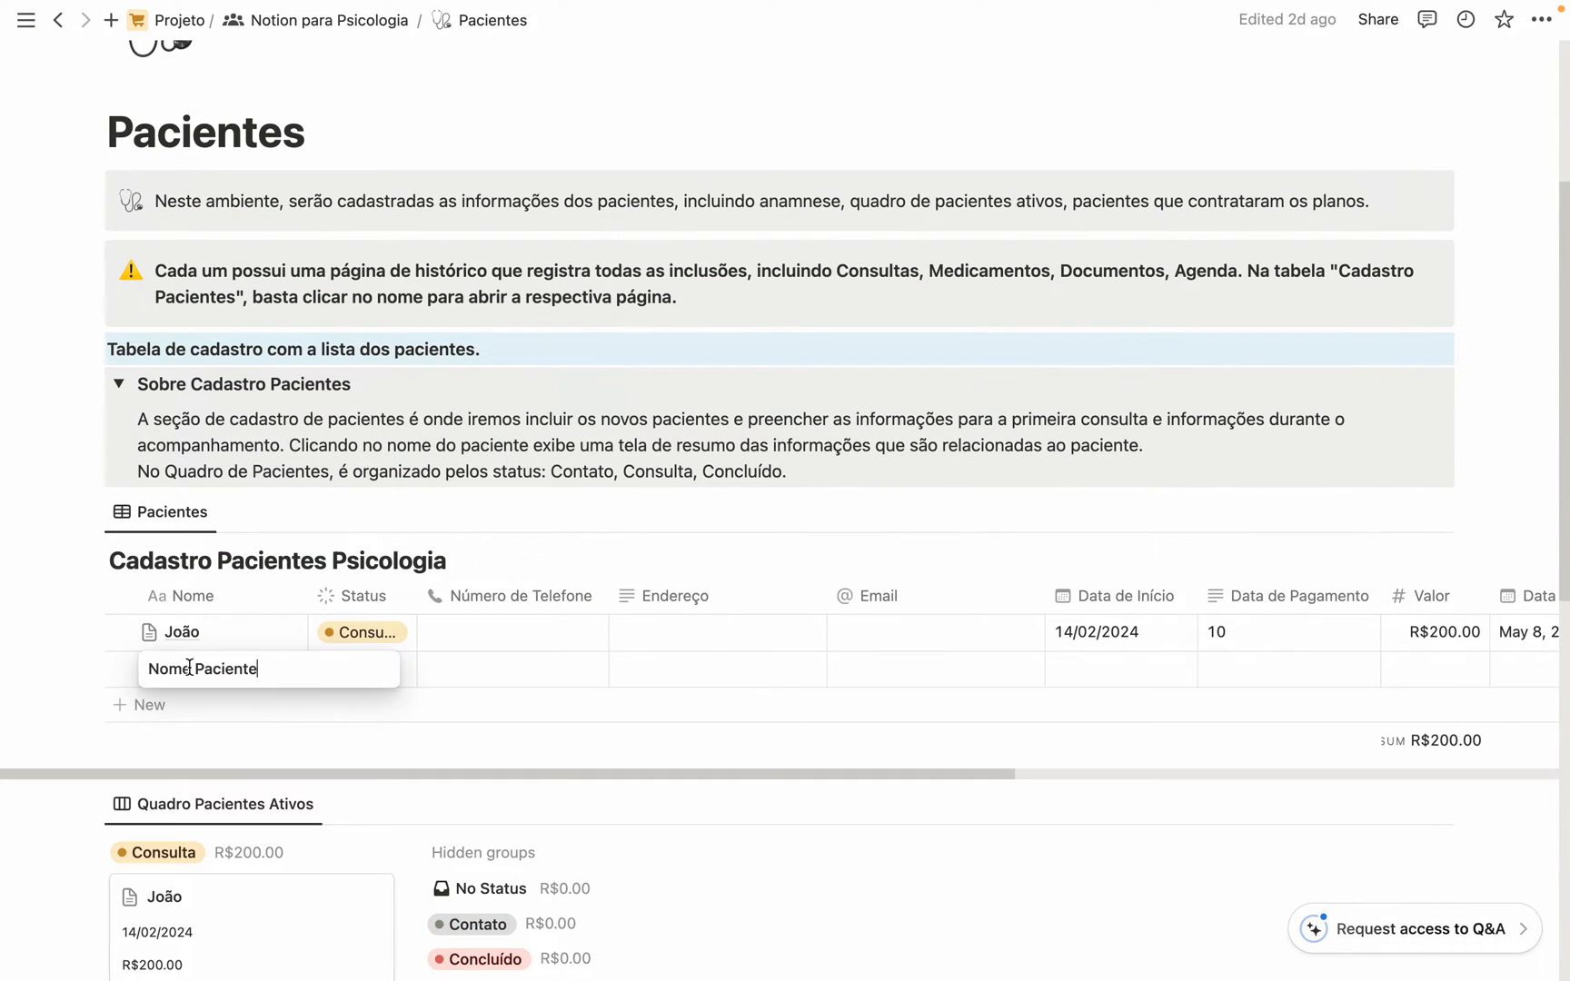
{"action": "key", "text": "Return"}
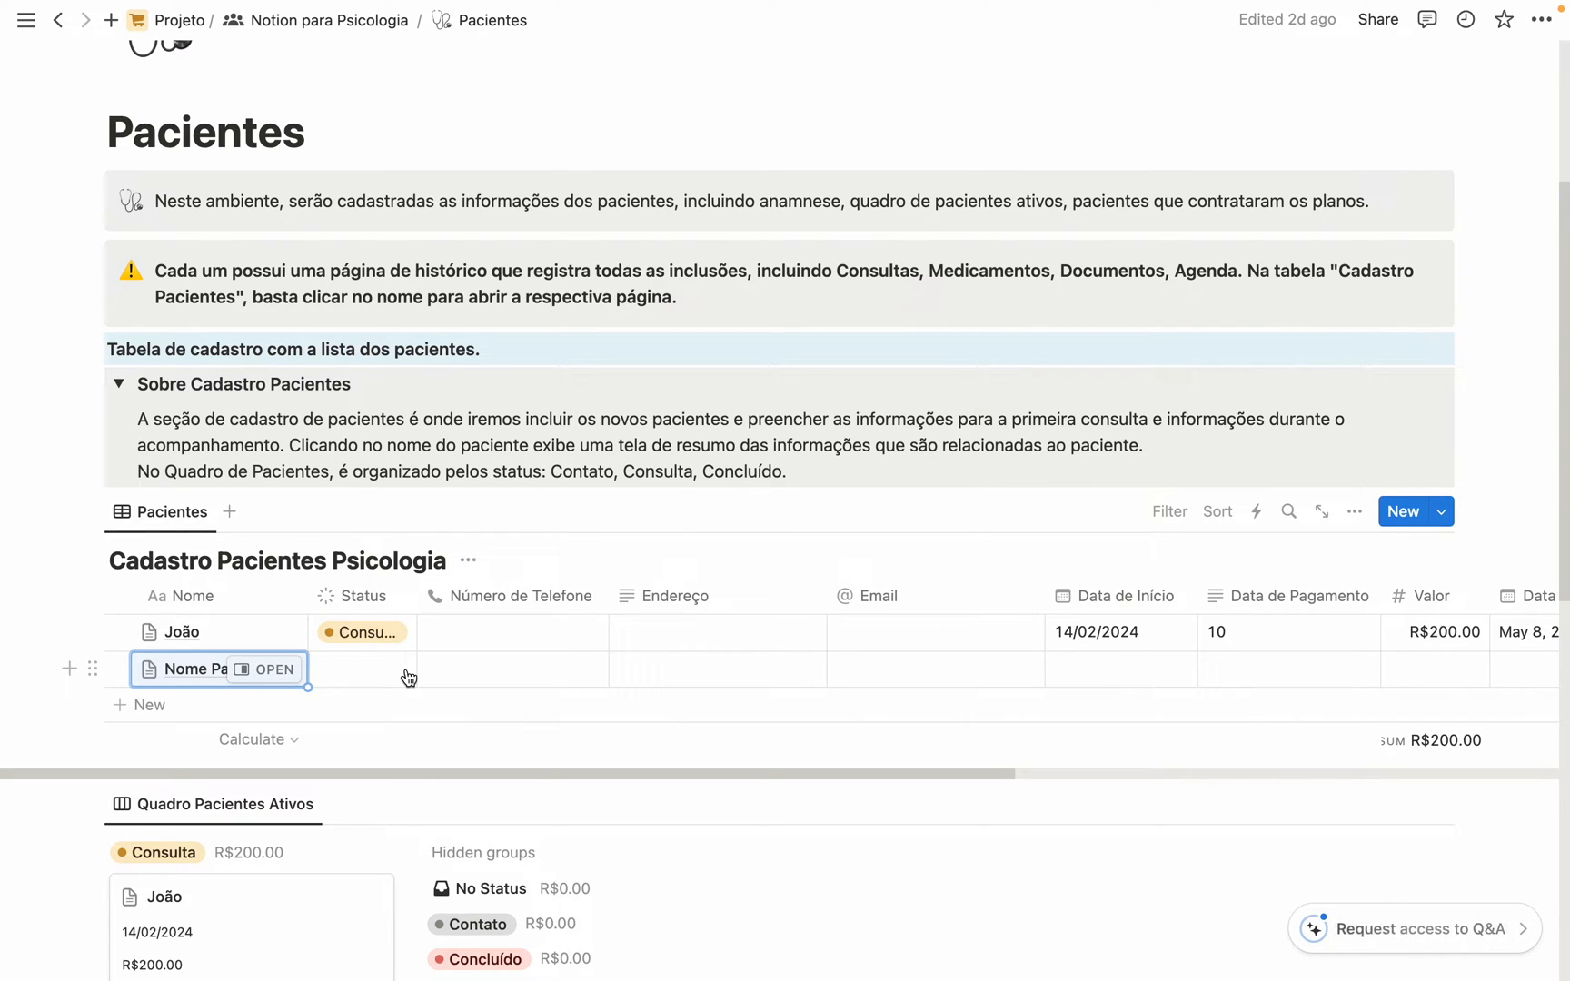
{"action": "left_click", "coordinate": [291, 673]}
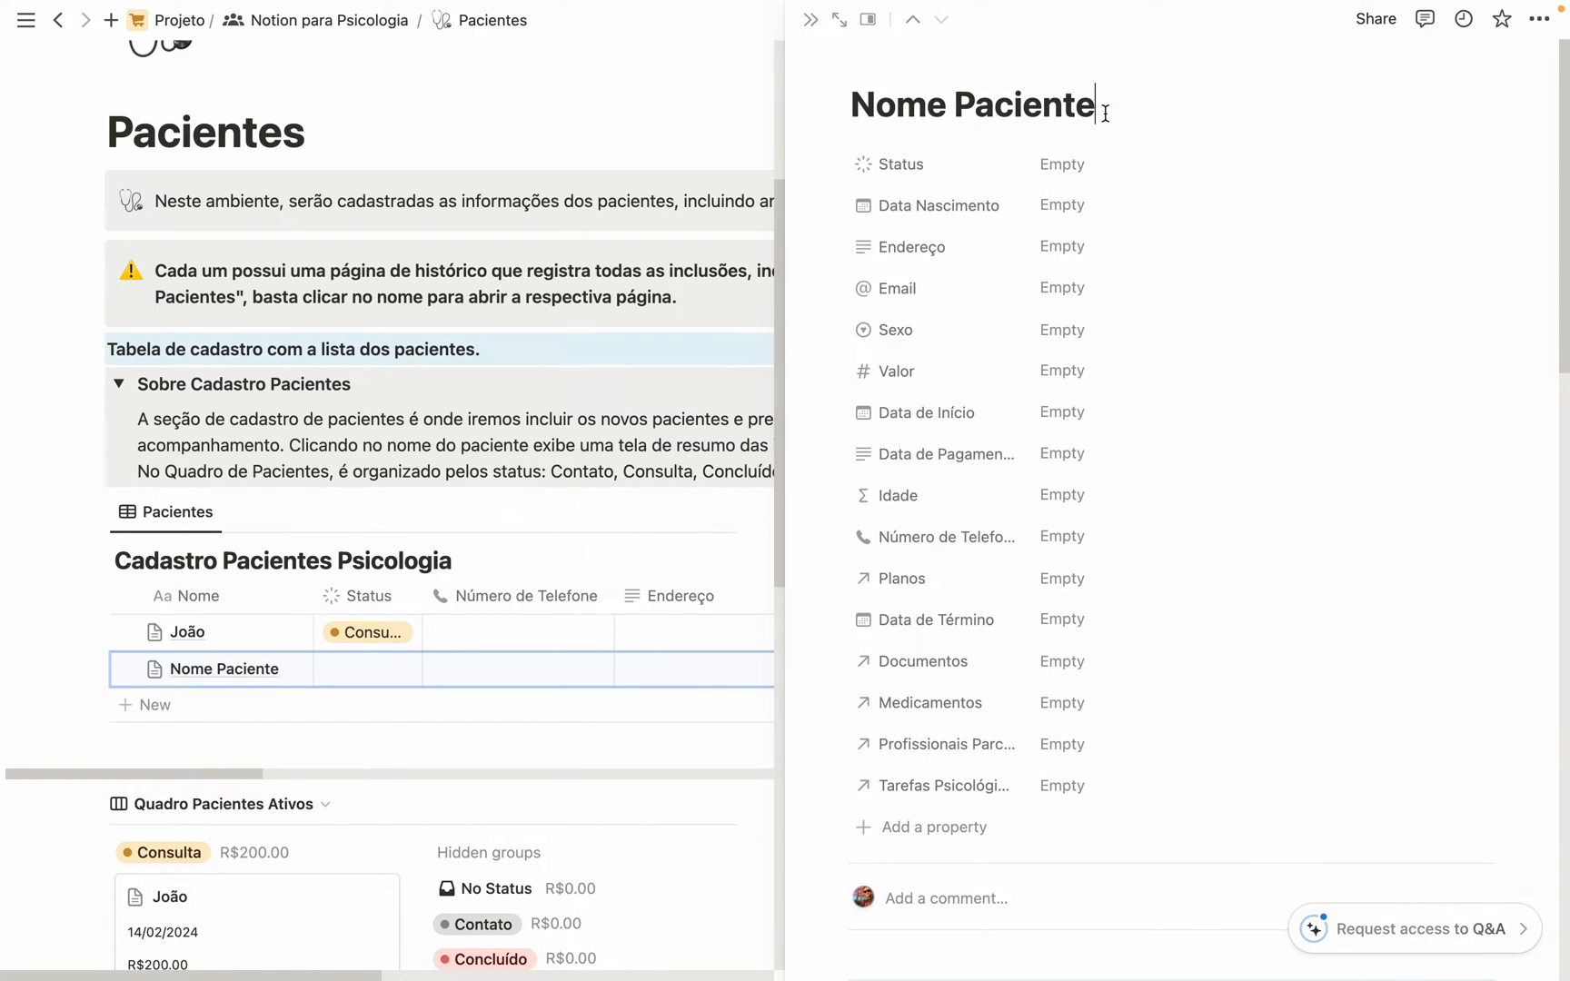
Step: Replace the new record's title with the patient's first name and set its Status to Contato
{"action": "key", "text": "super+a"}
{"action": "type", "text": "Ma"}
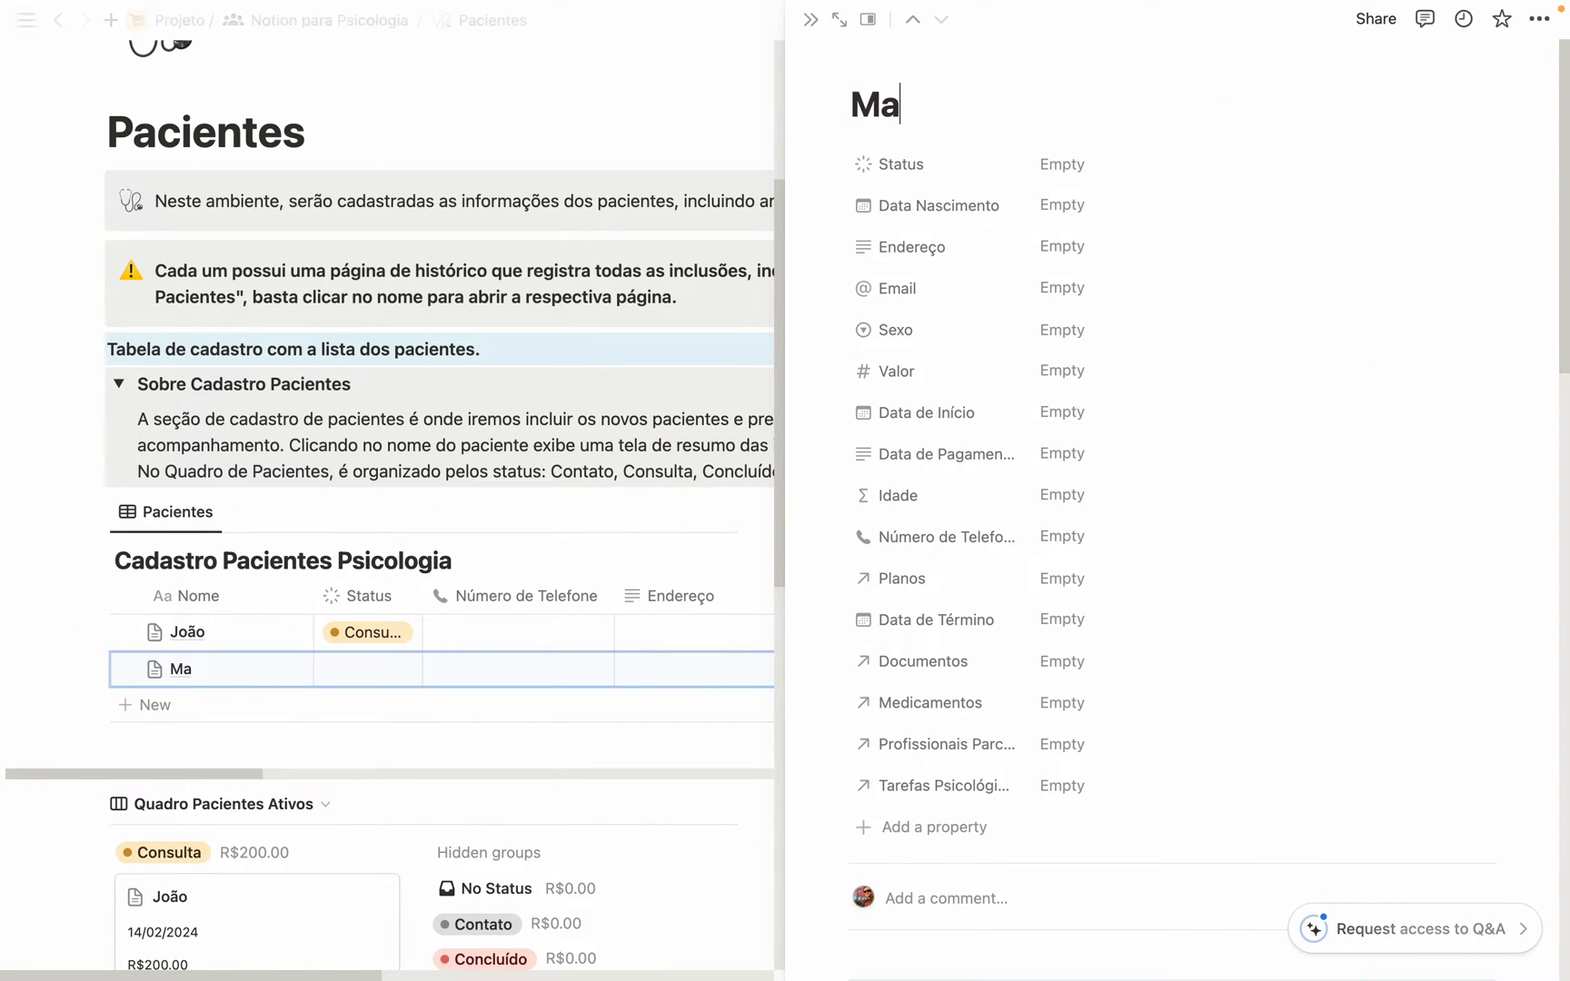
{"action": "type", "text": "rcos"}
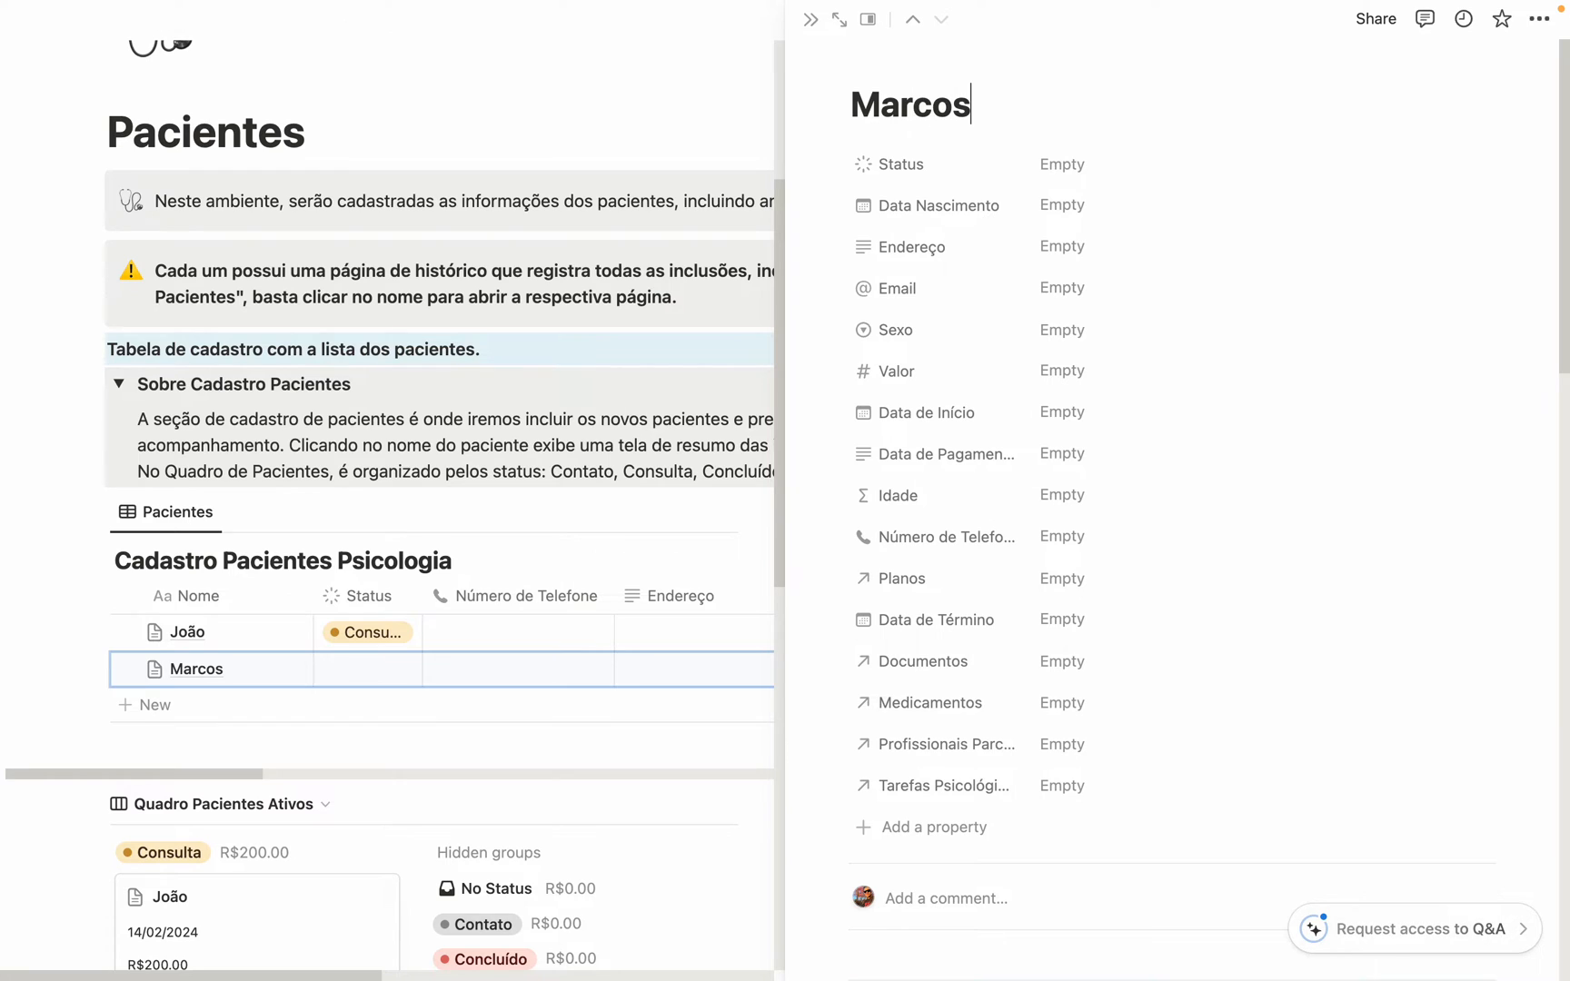
{"action": "left_click", "coordinate": [1095, 181]}
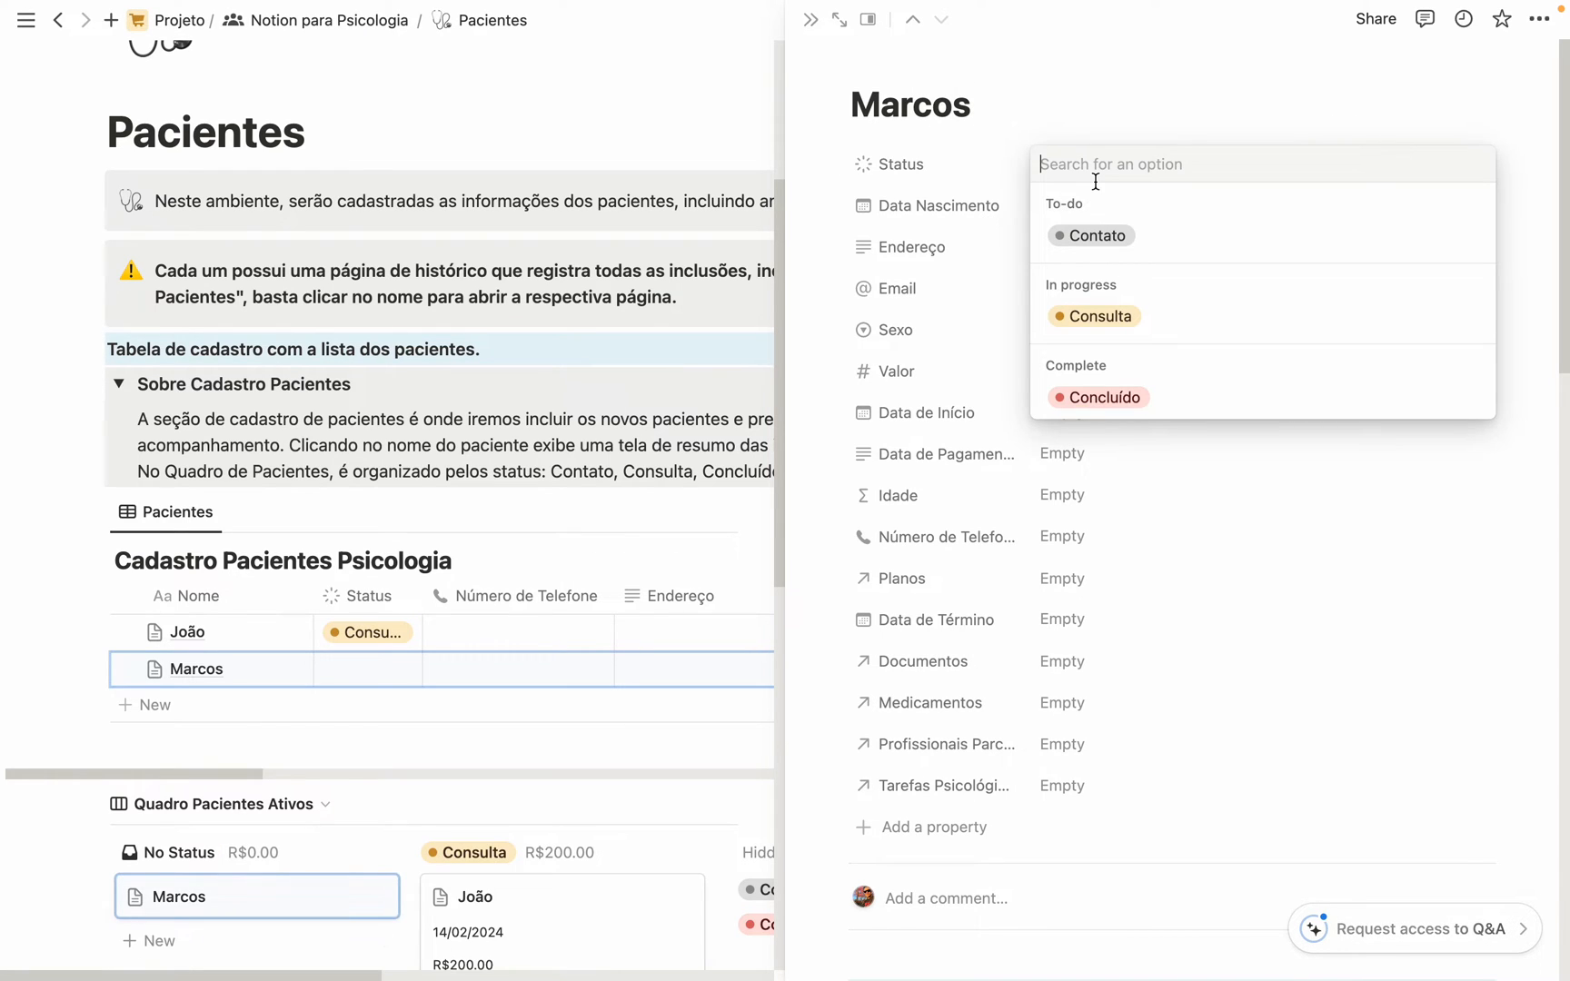
{"action": "left_click", "coordinate": [1101, 237]}
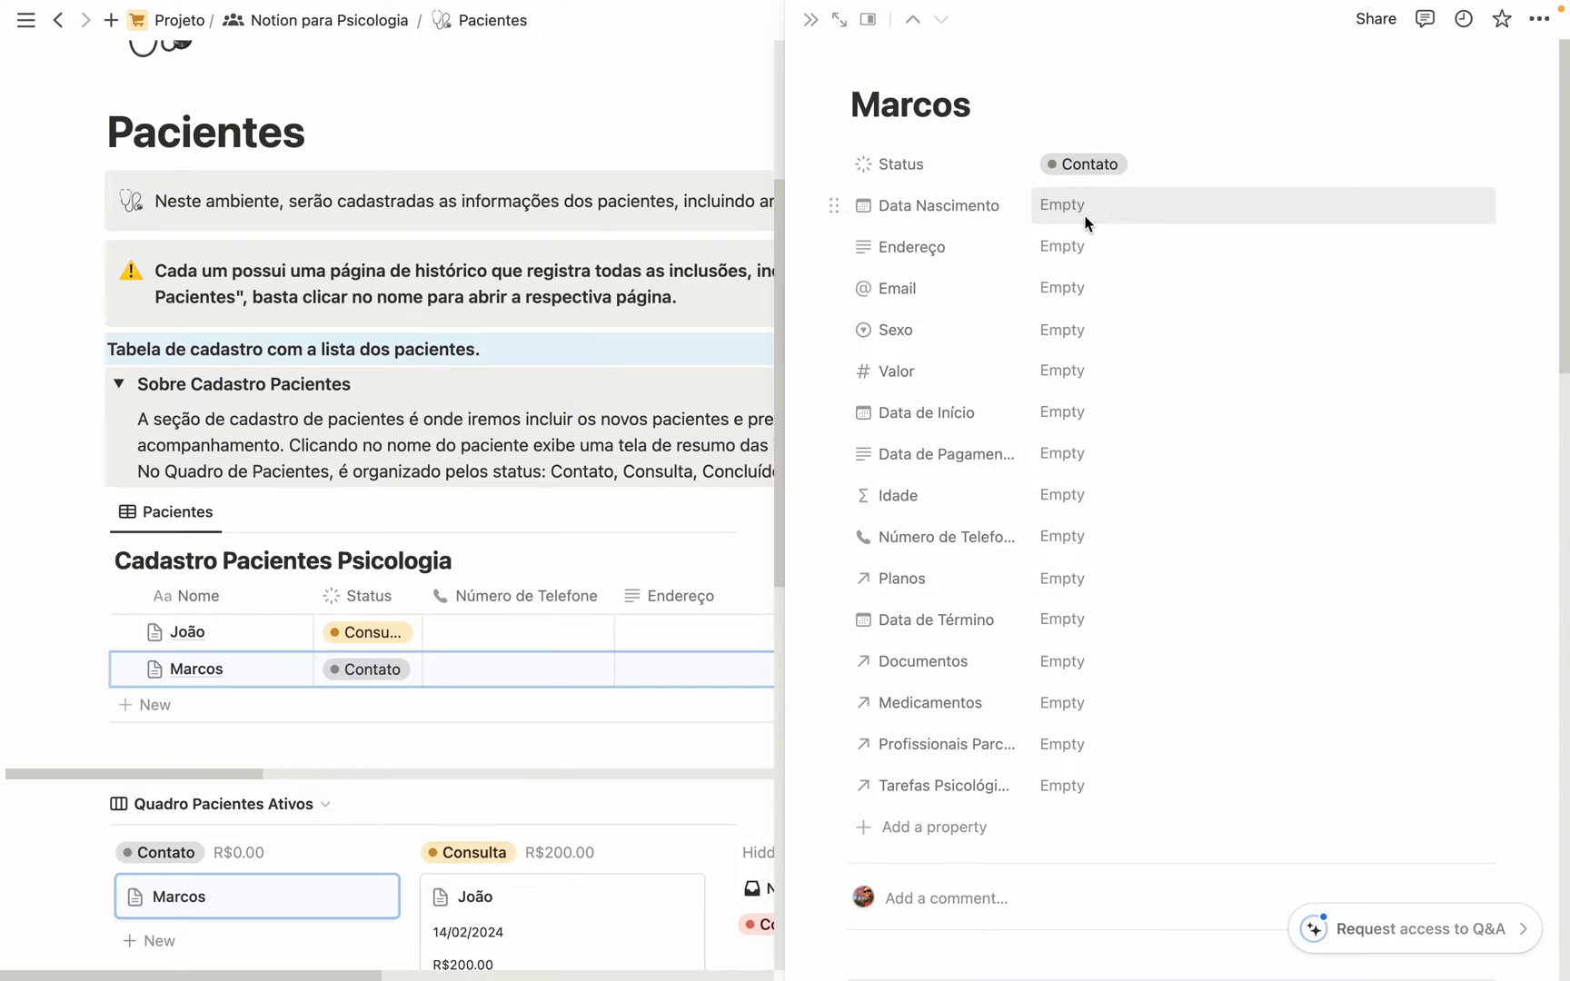
Step: Fill in the patient's date of birth in the Data Nascimento property
{"action": "left_click", "coordinate": [1083, 214]}
{"action": "left_click", "coordinate": [1164, 253]}
{"action": "key", "text": "BackSpace"}
{"action": "key", "text": "BackSpace"}
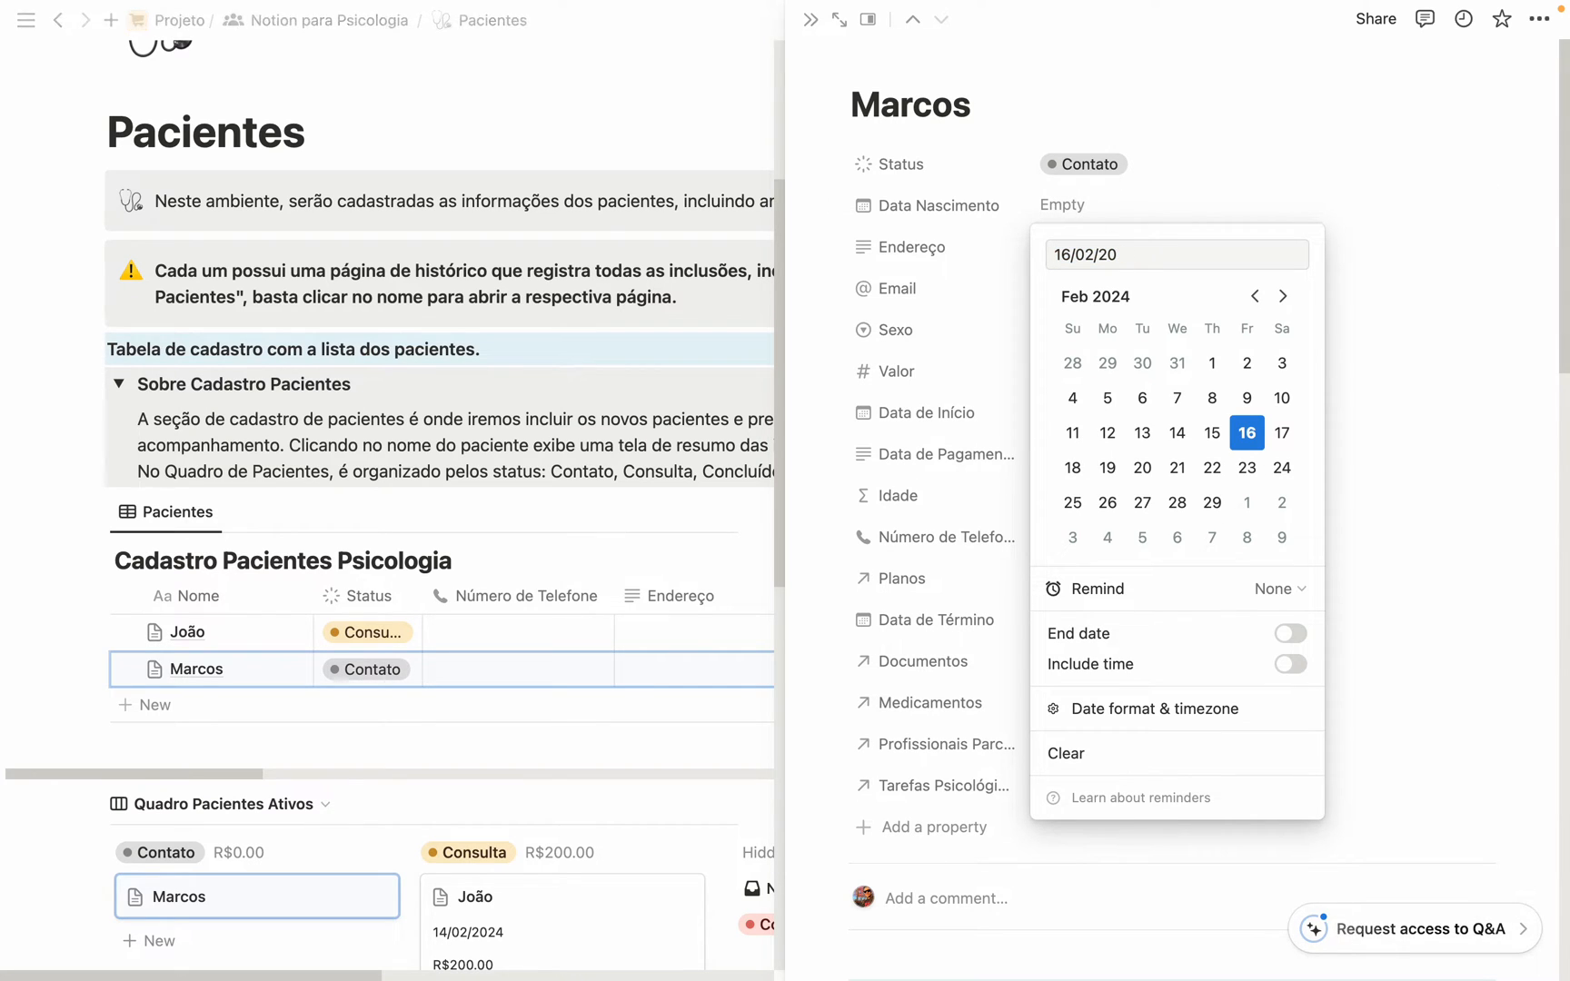
{"action": "type", "text": "00"}
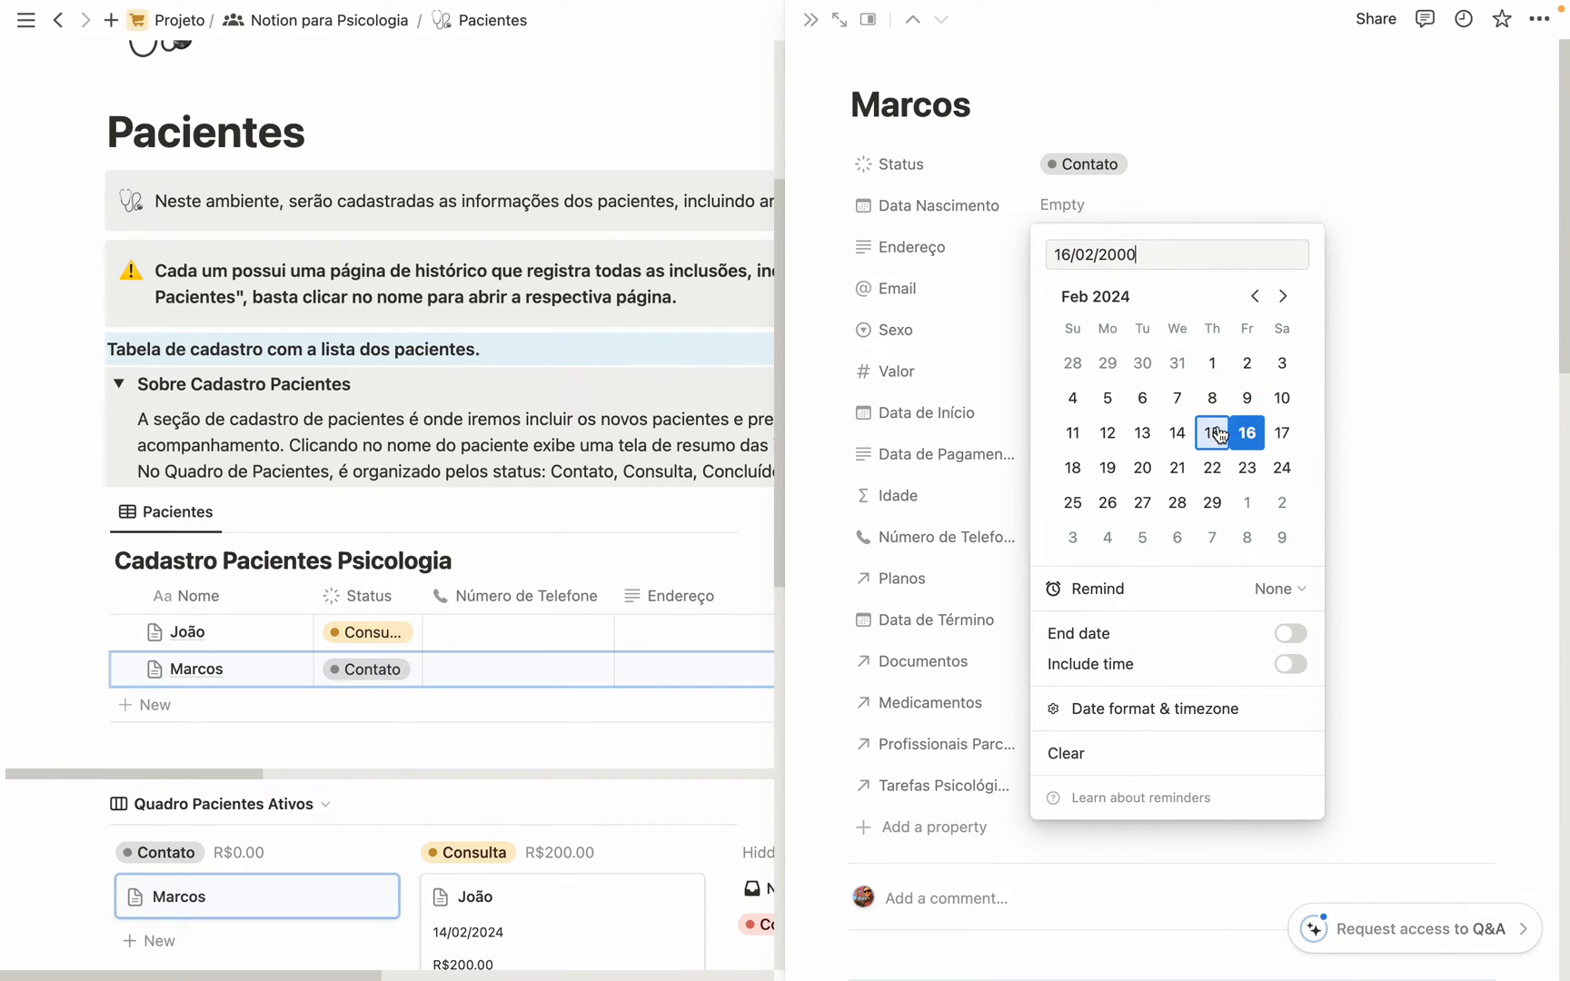
{"action": "left_click", "coordinate": [1373, 372]}
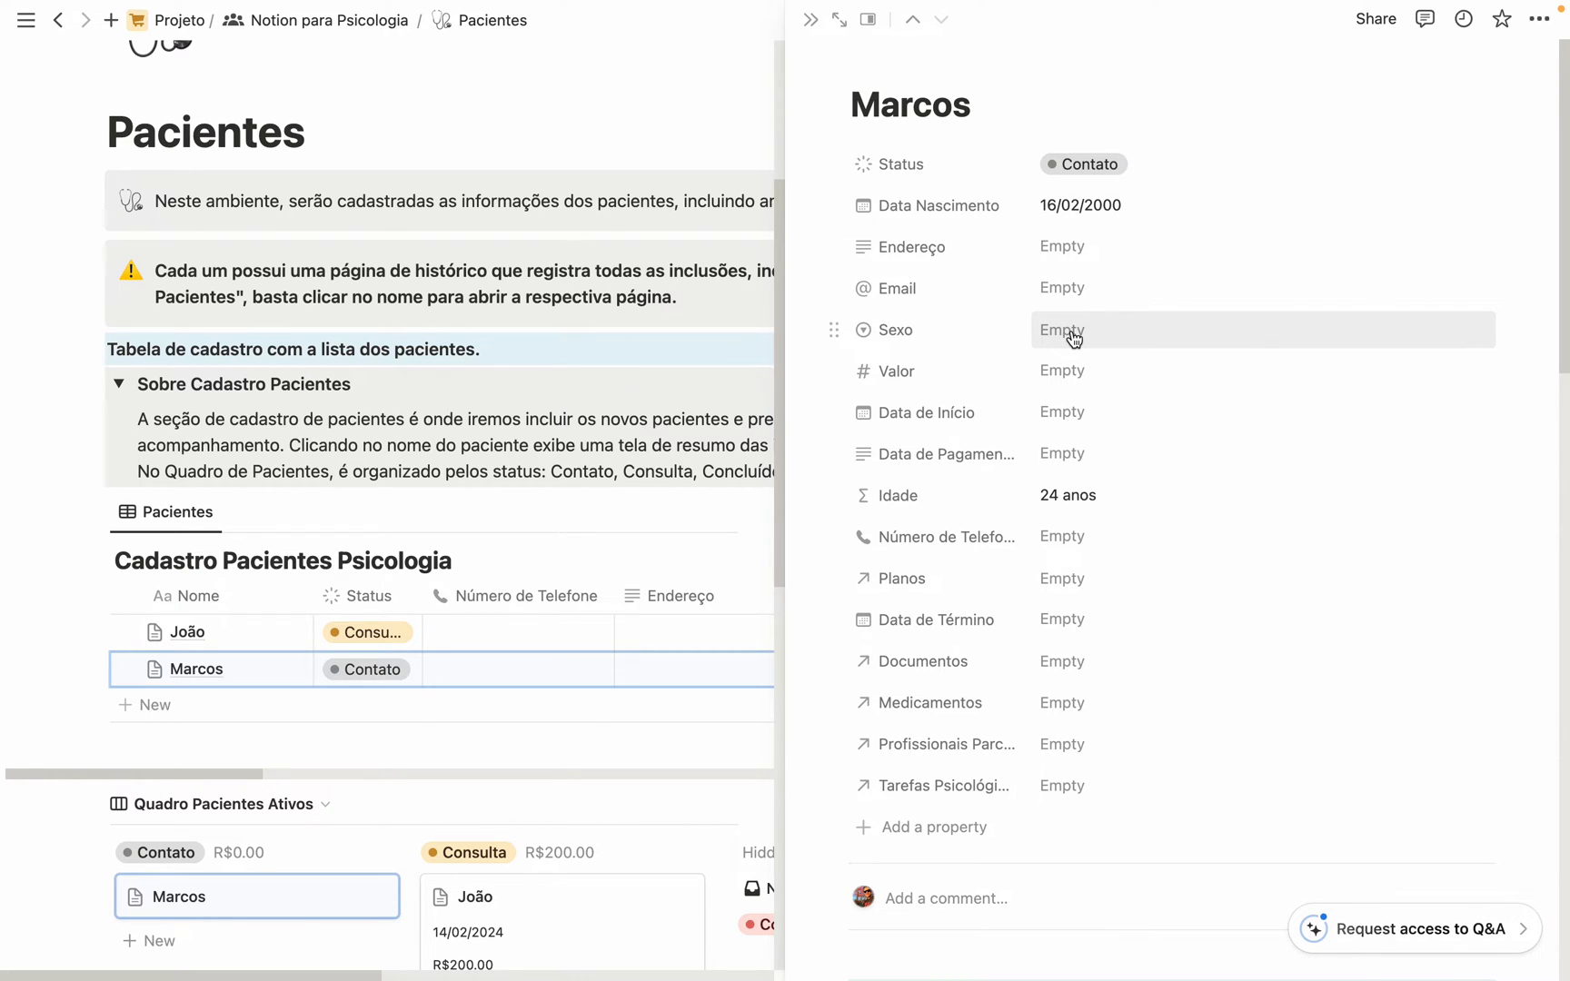
Step: Set the new patient's Valor to 300 and Sexo to Masculino
{"action": "left_click", "coordinate": [1076, 364]}
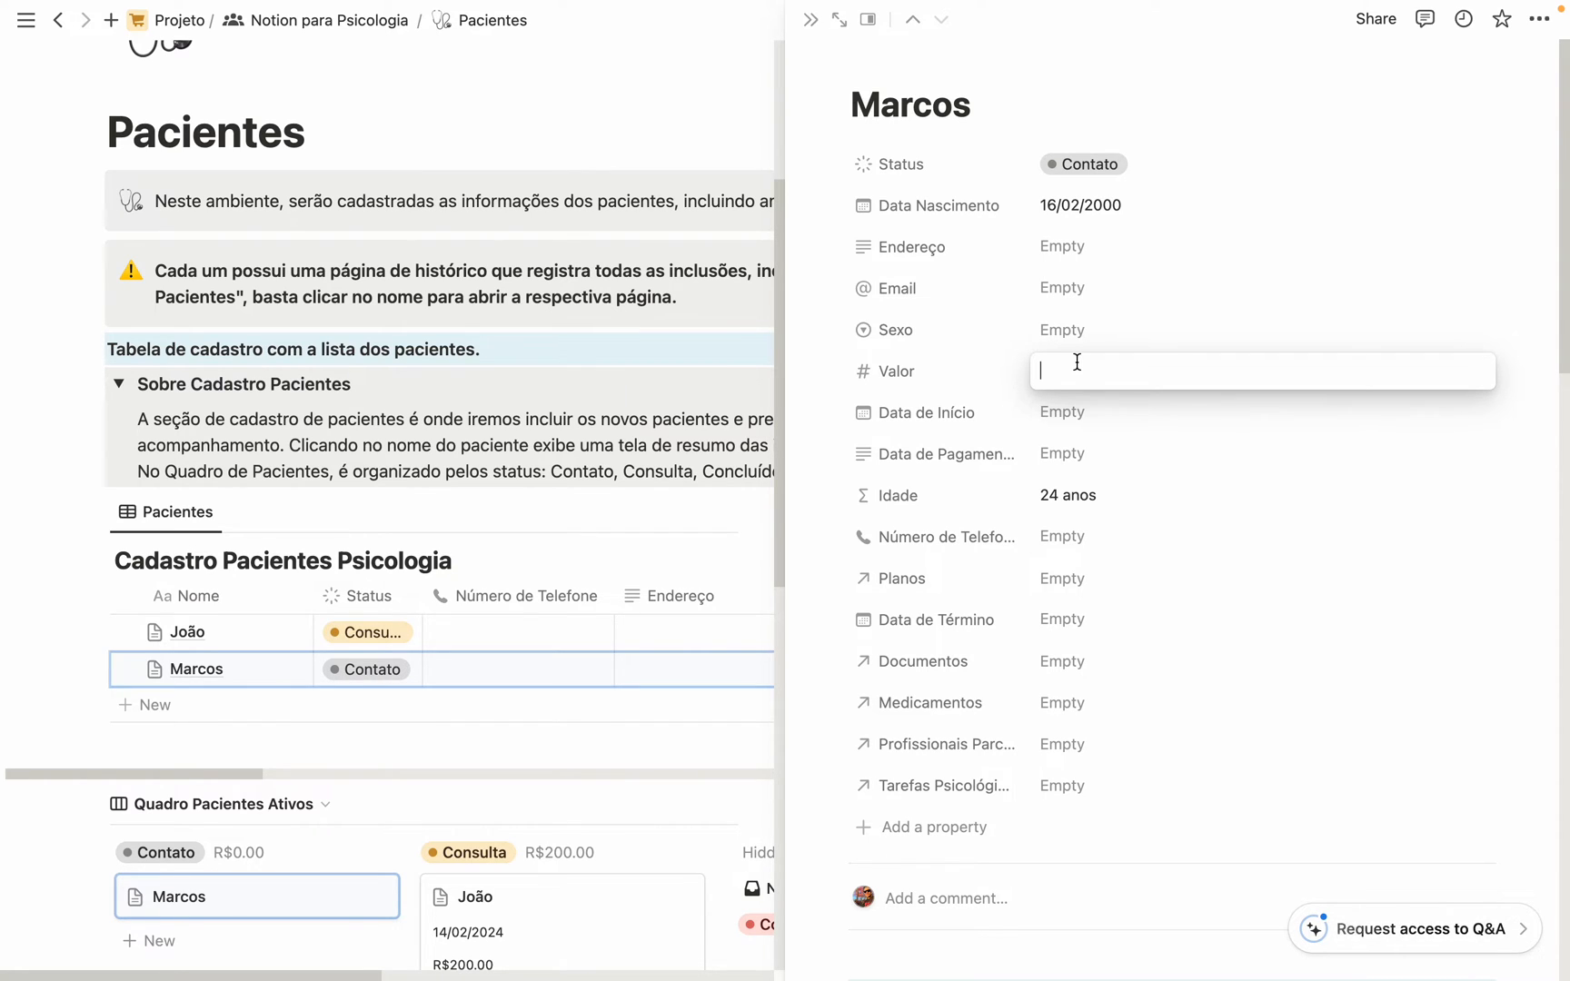
{"action": "type", "text": "300"}
{"action": "key", "text": "Return"}
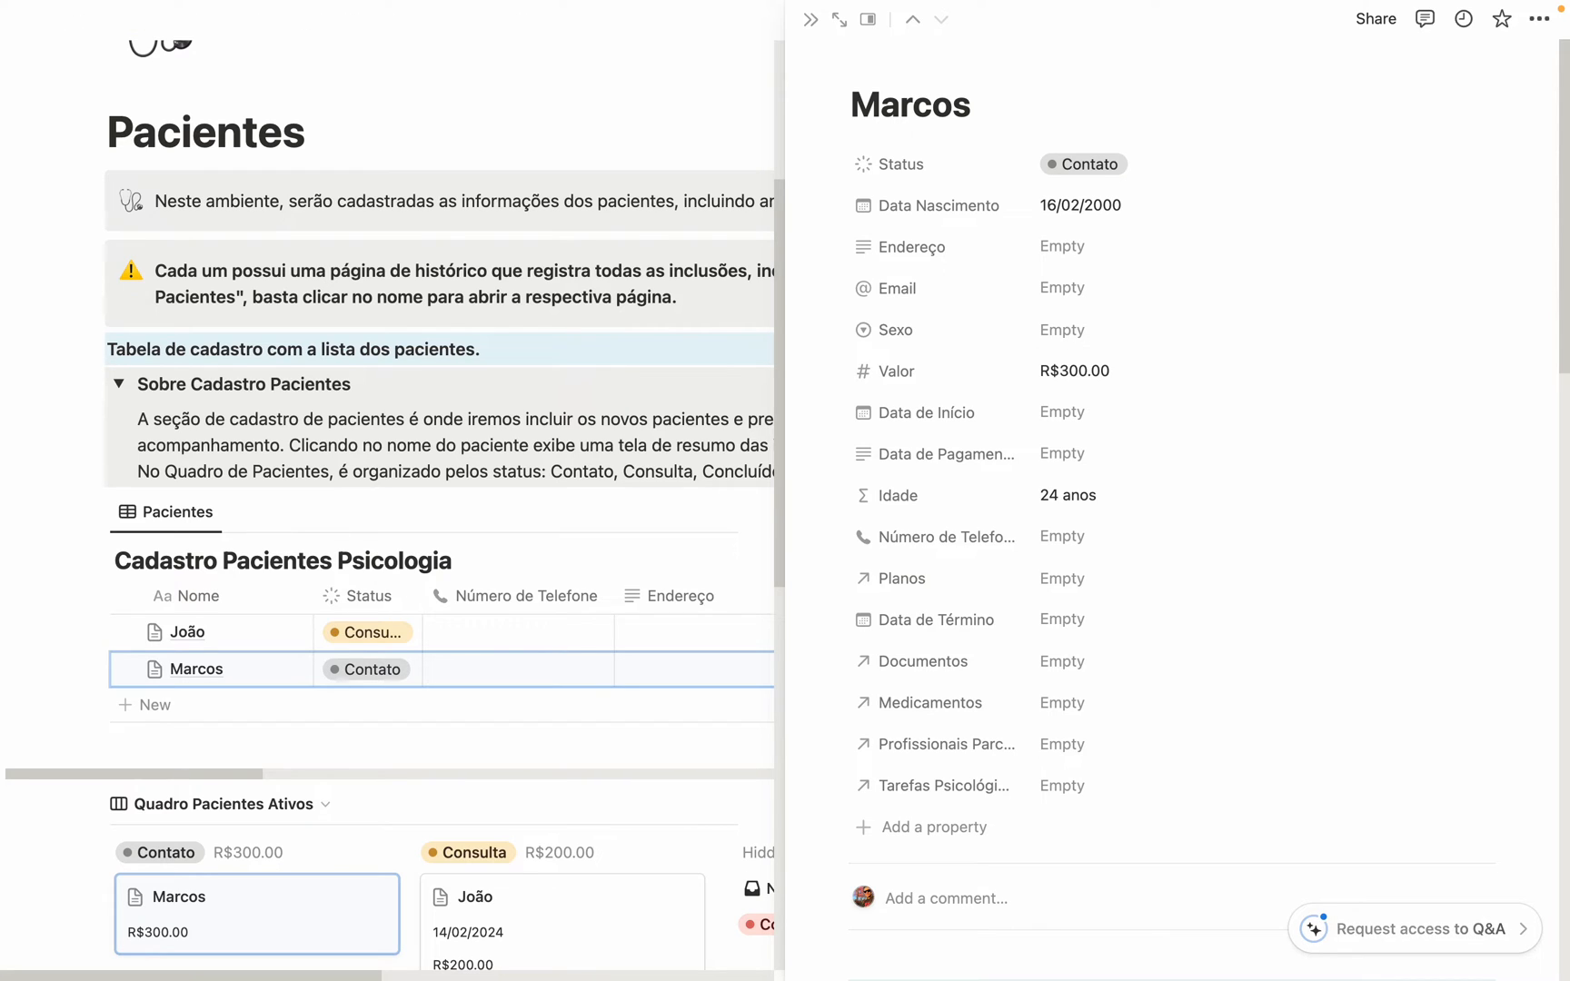
{"action": "left_click", "coordinate": [1074, 338]}
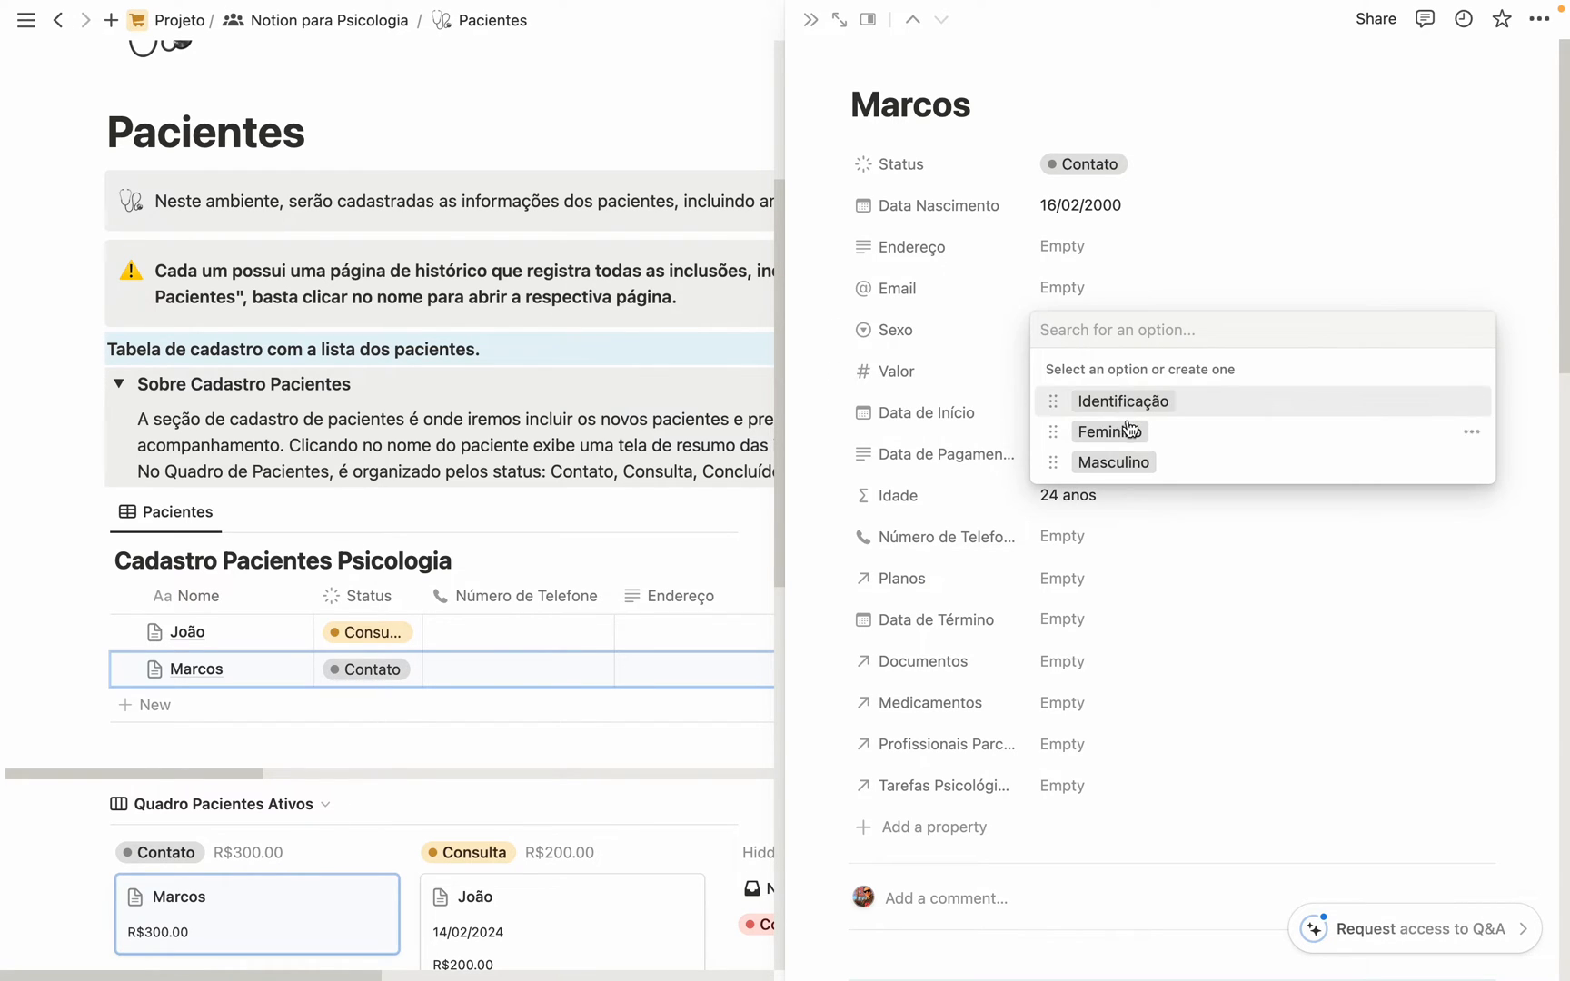
{"action": "left_click", "coordinate": [1135, 465]}
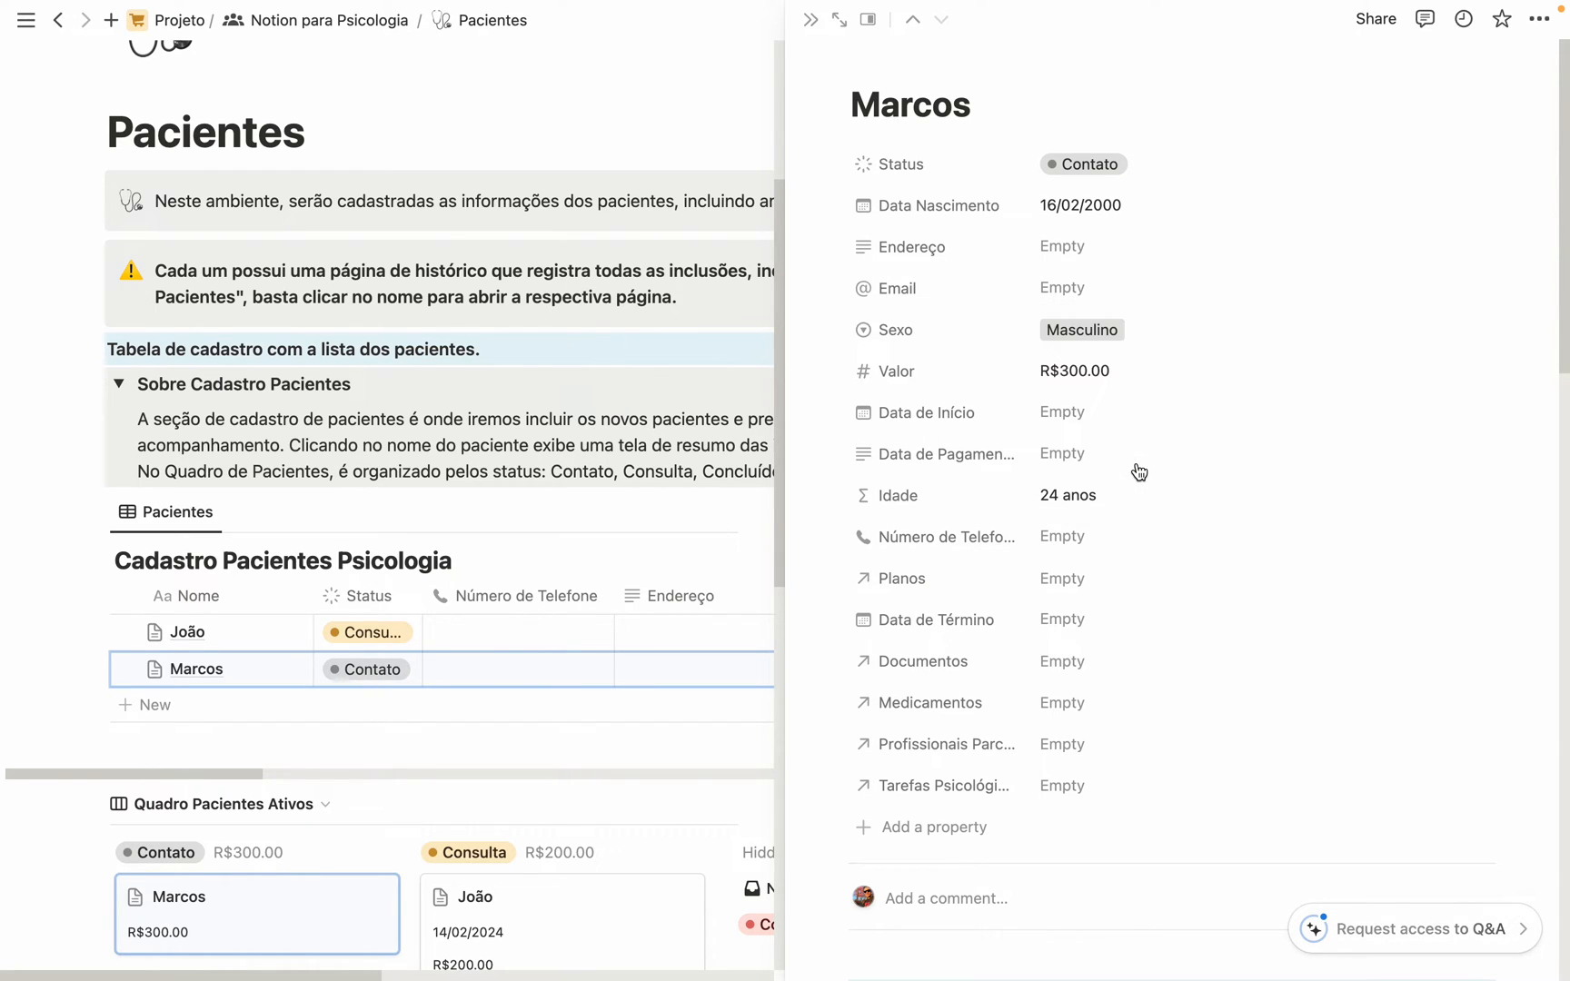
Step: Set the new patient's Data de Início to 26/02/2024
{"action": "left_click", "coordinate": [1074, 427]}
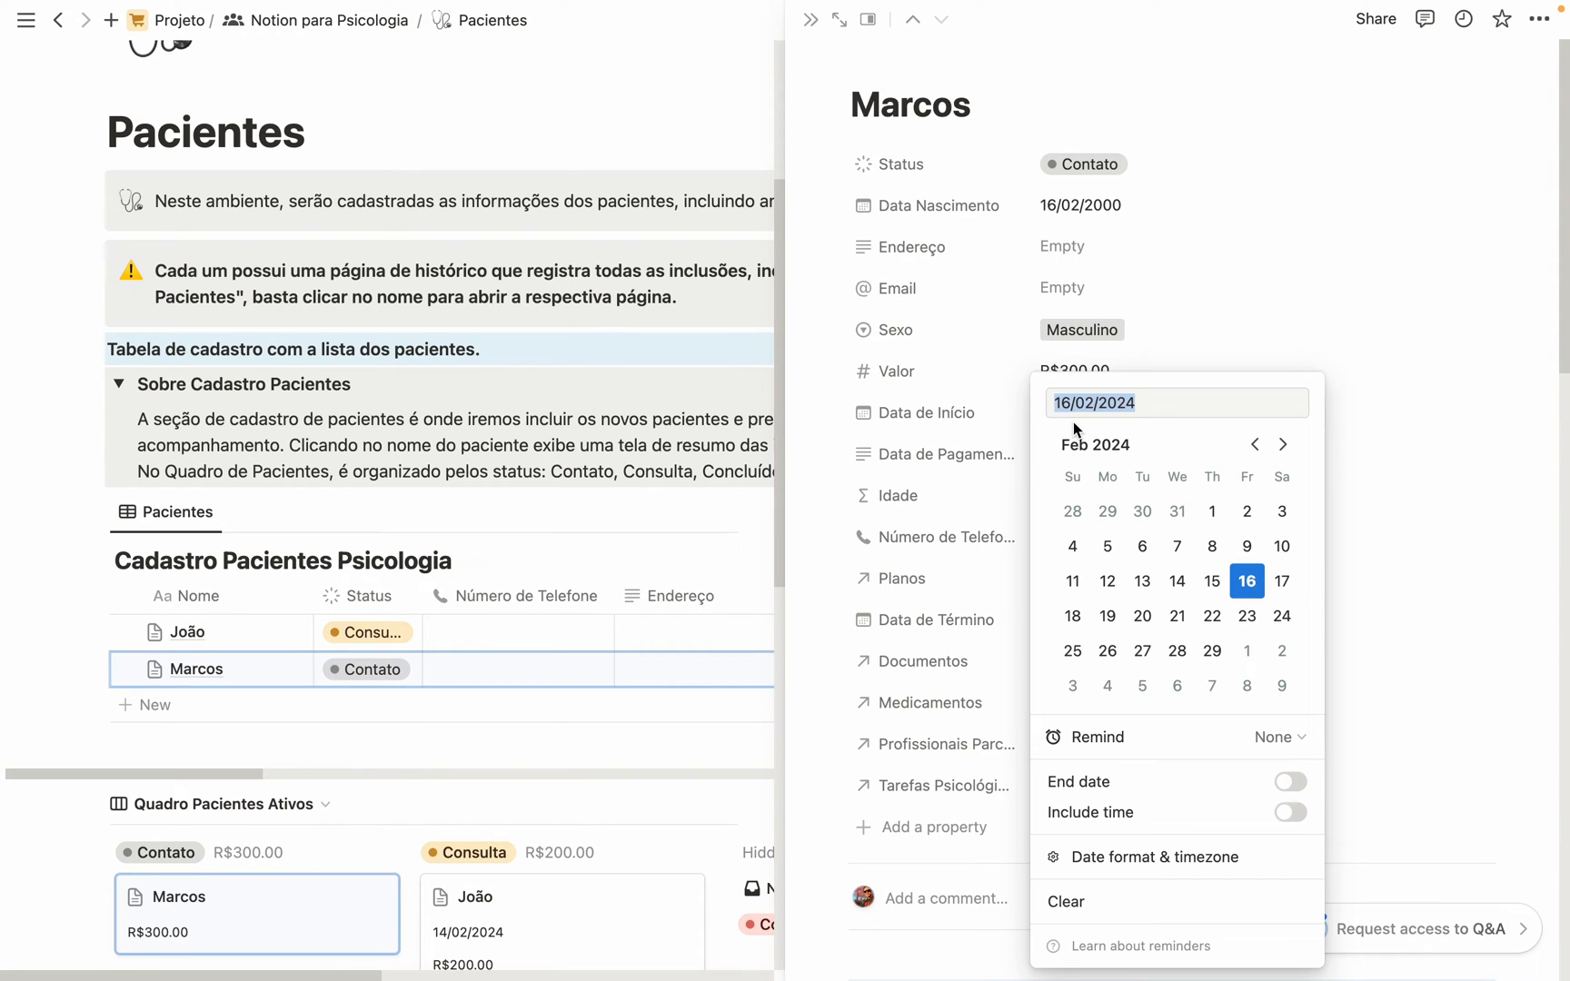
{"action": "left_click", "coordinate": [1107, 651]}
{"action": "left_click", "coordinate": [1256, 322]}
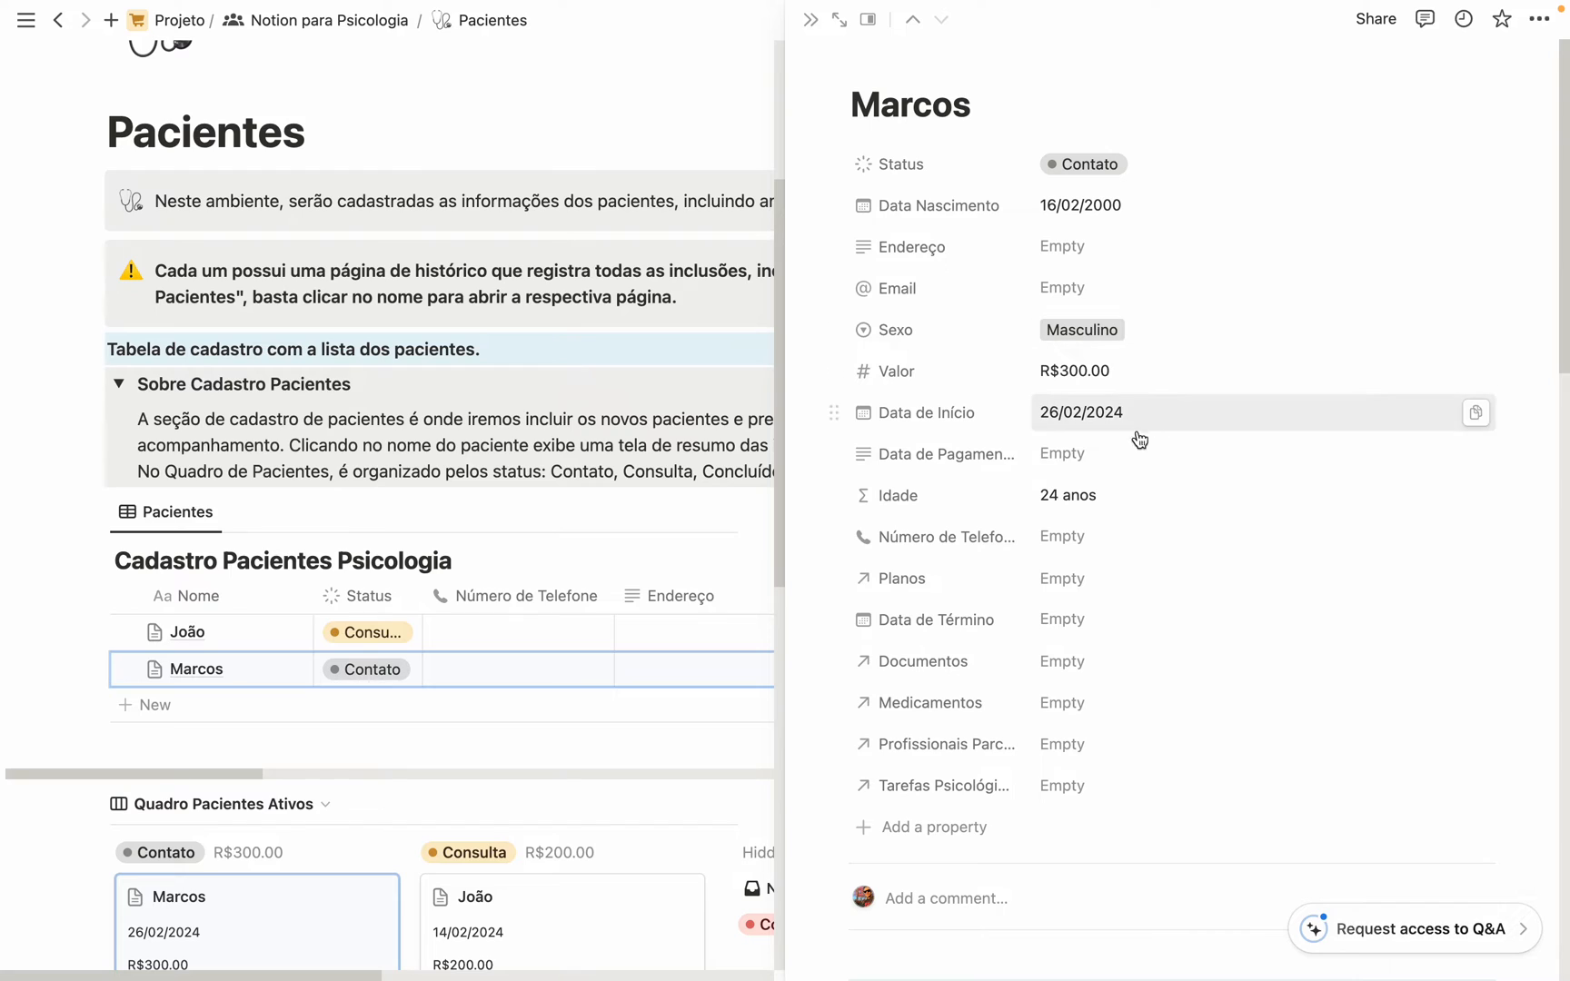
Step: Enter 26 as the patient's Data de Pagamento and change the Status to Consulta
{"action": "left_click", "coordinate": [1112, 460]}
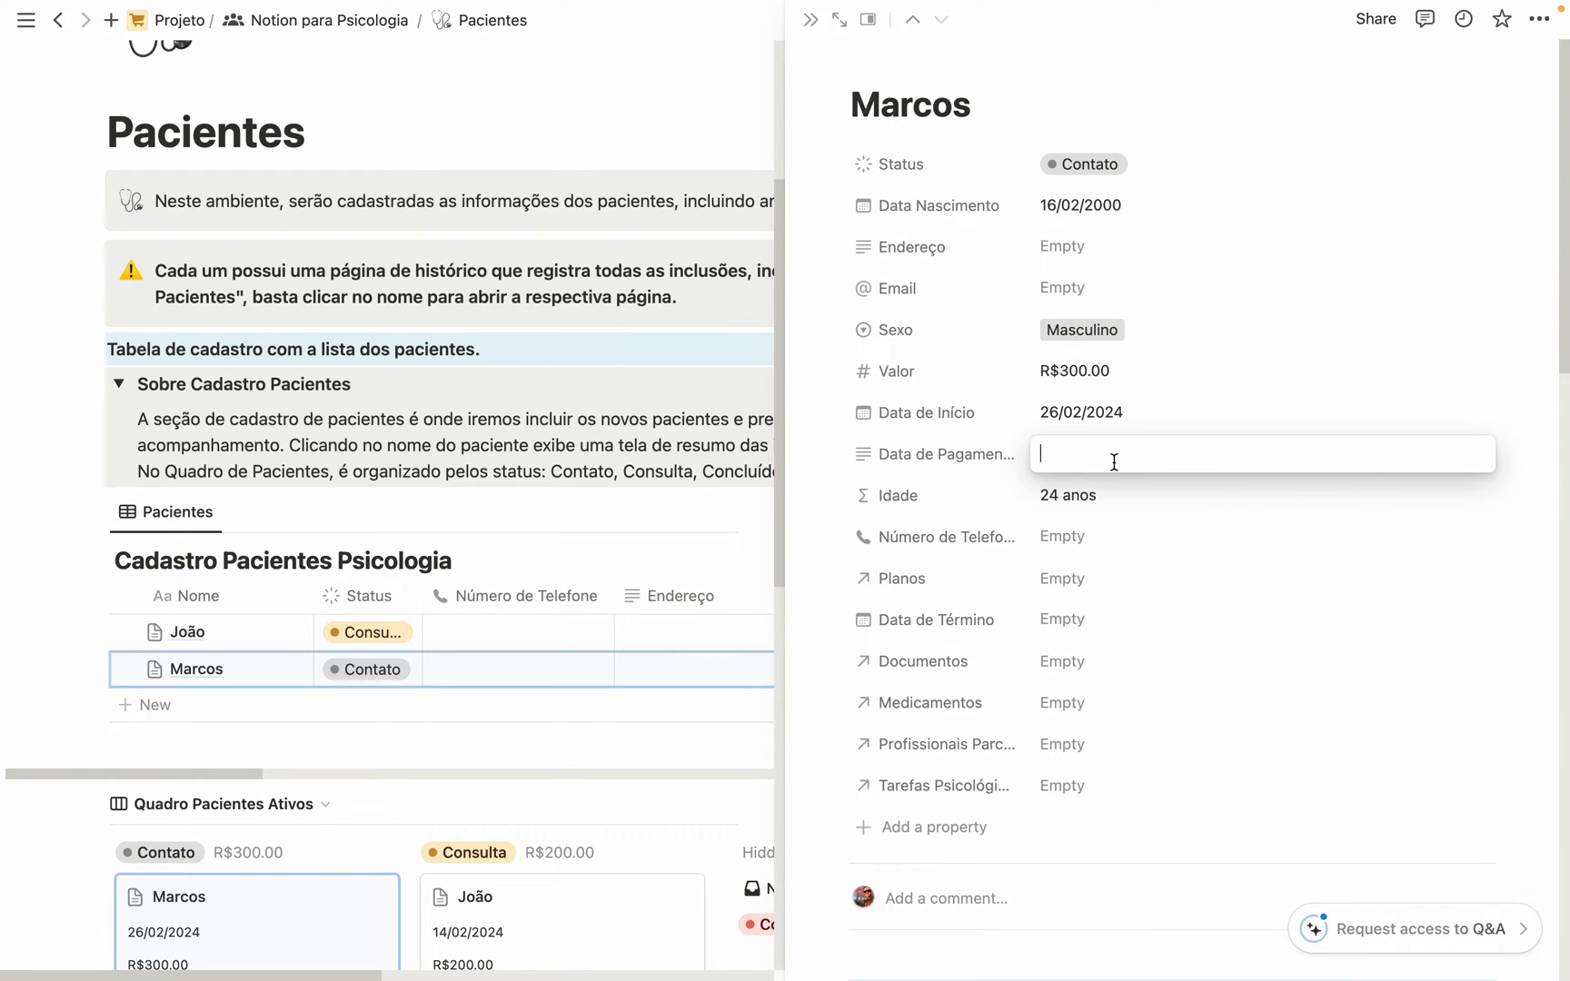
{"action": "type", "text": "1"}
{"action": "key", "text": "BackSpace"}
{"action": "type", "text": "26"}
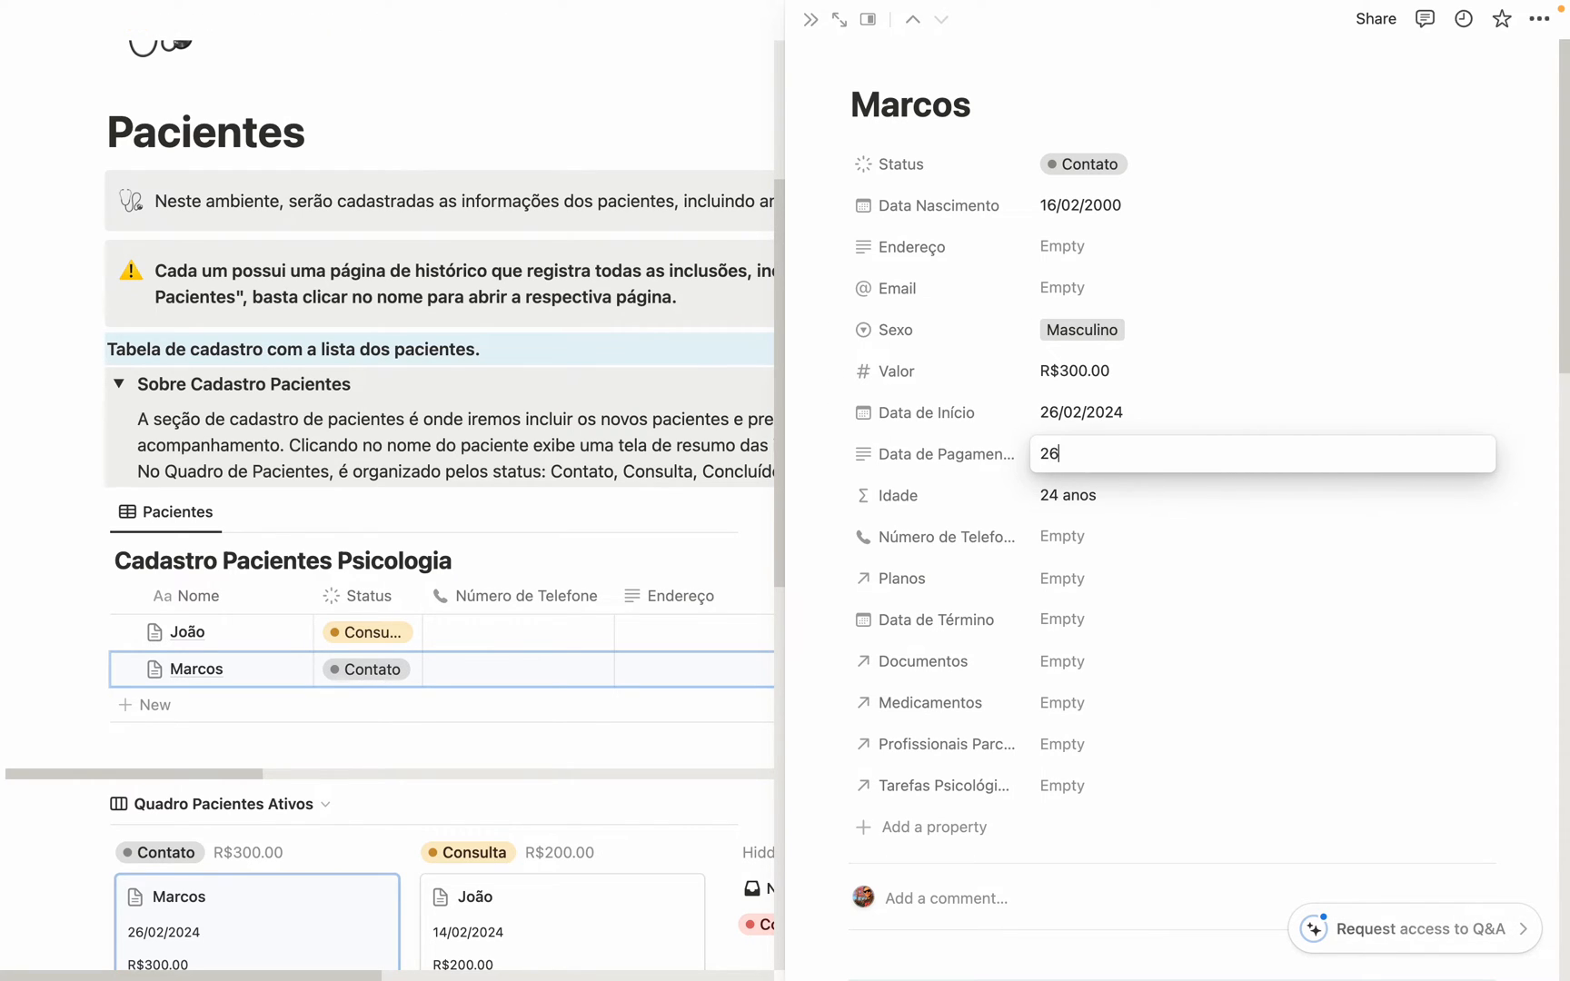
{"action": "key", "text": "Return"}
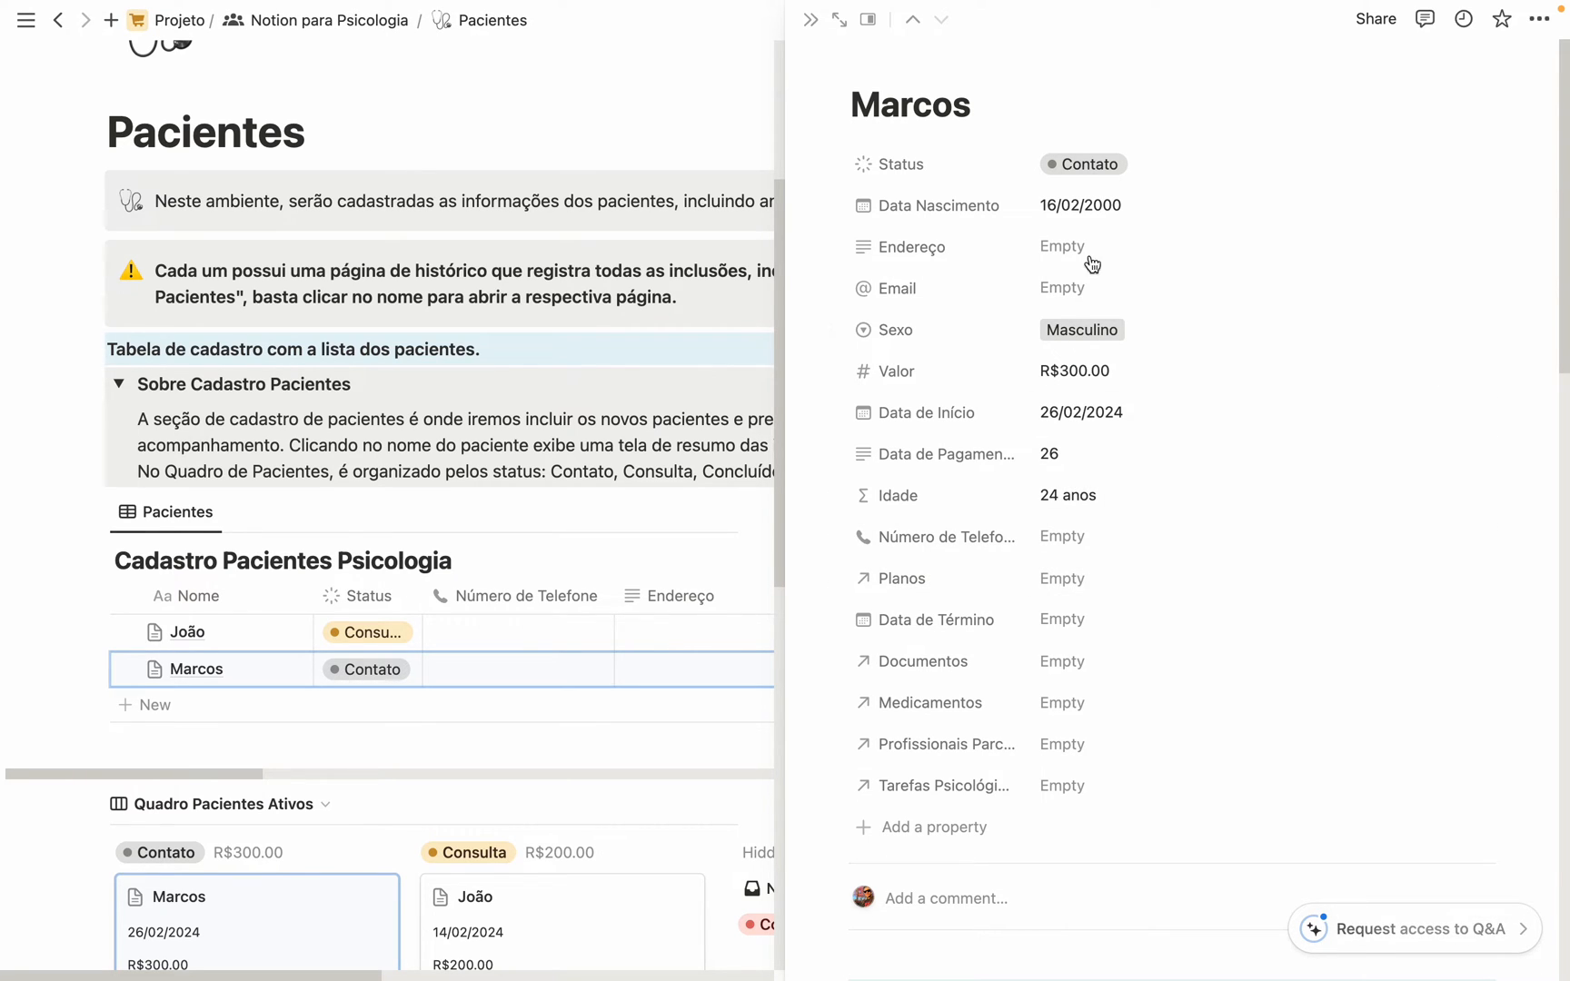
{"action": "left_click", "coordinate": [1162, 173]}
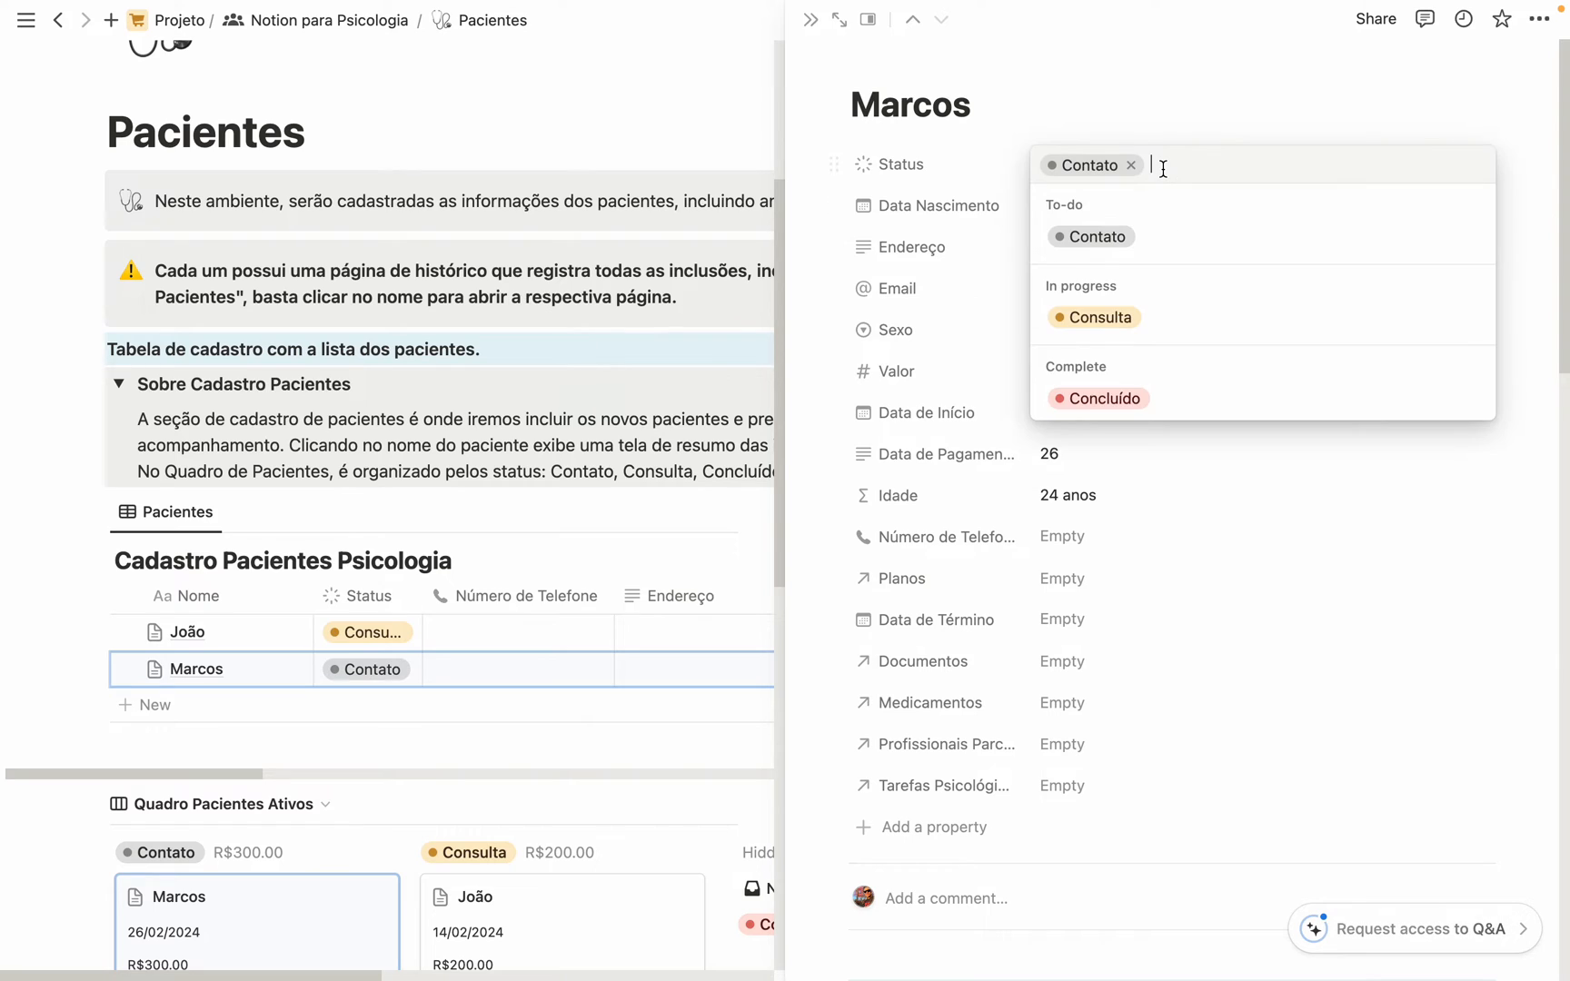
{"action": "left_click", "coordinate": [1128, 333]}
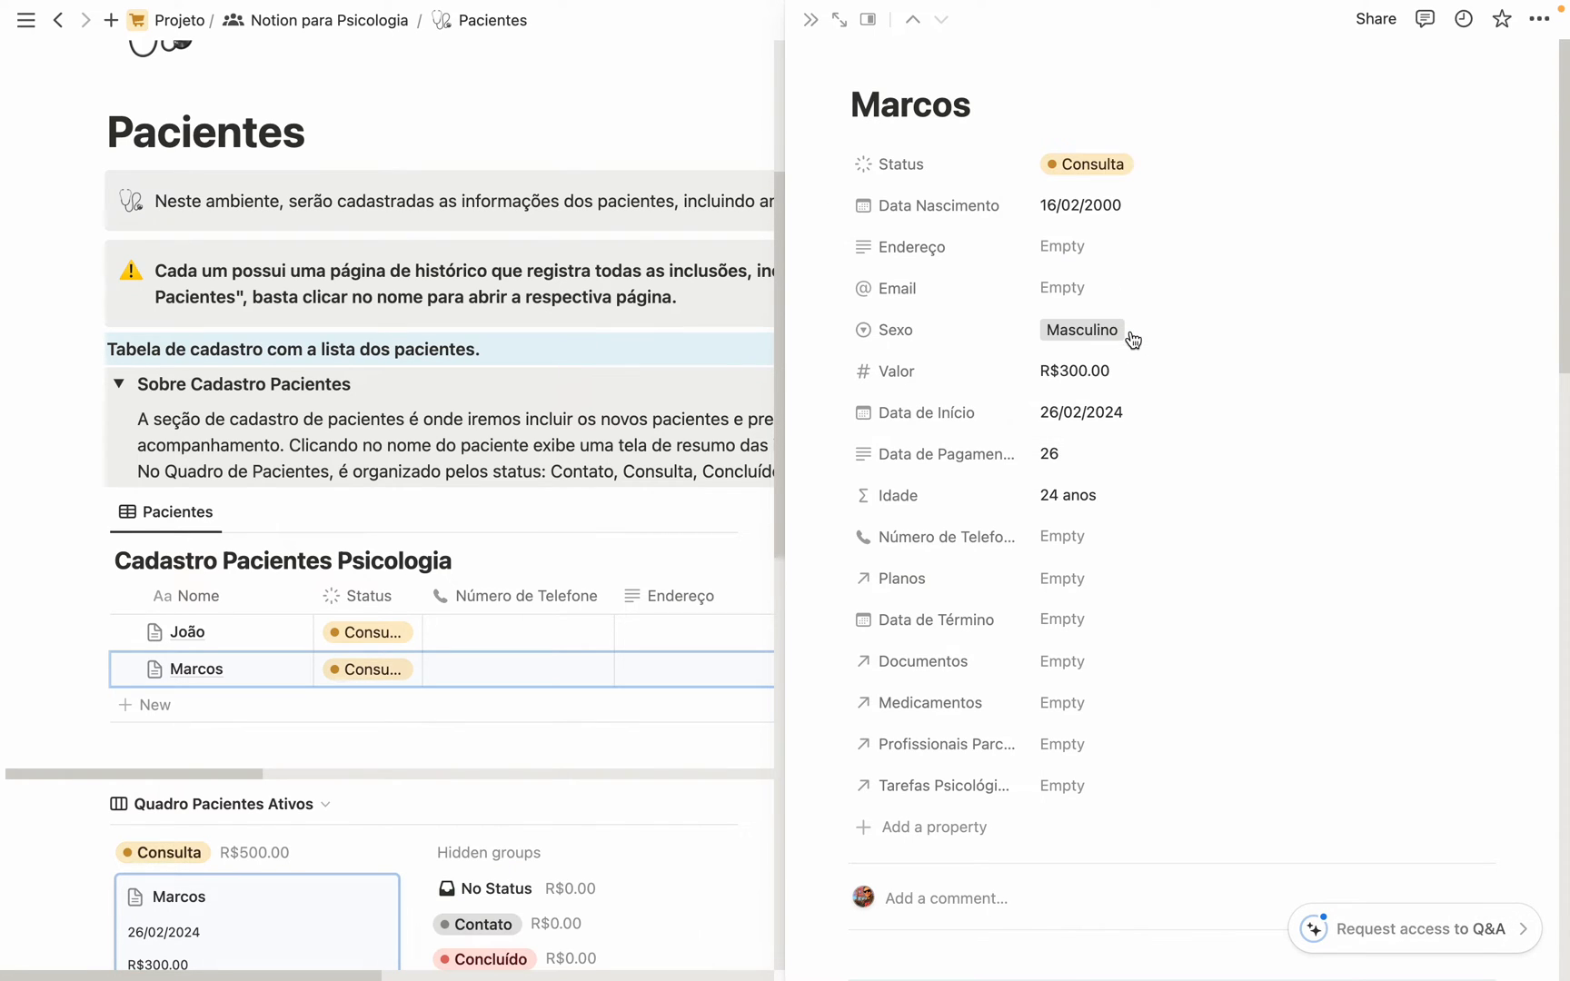
Step: Link the Consultas plan to the patient's Planos property and open that plan's page
{"action": "left_click", "coordinate": [1078, 590]}
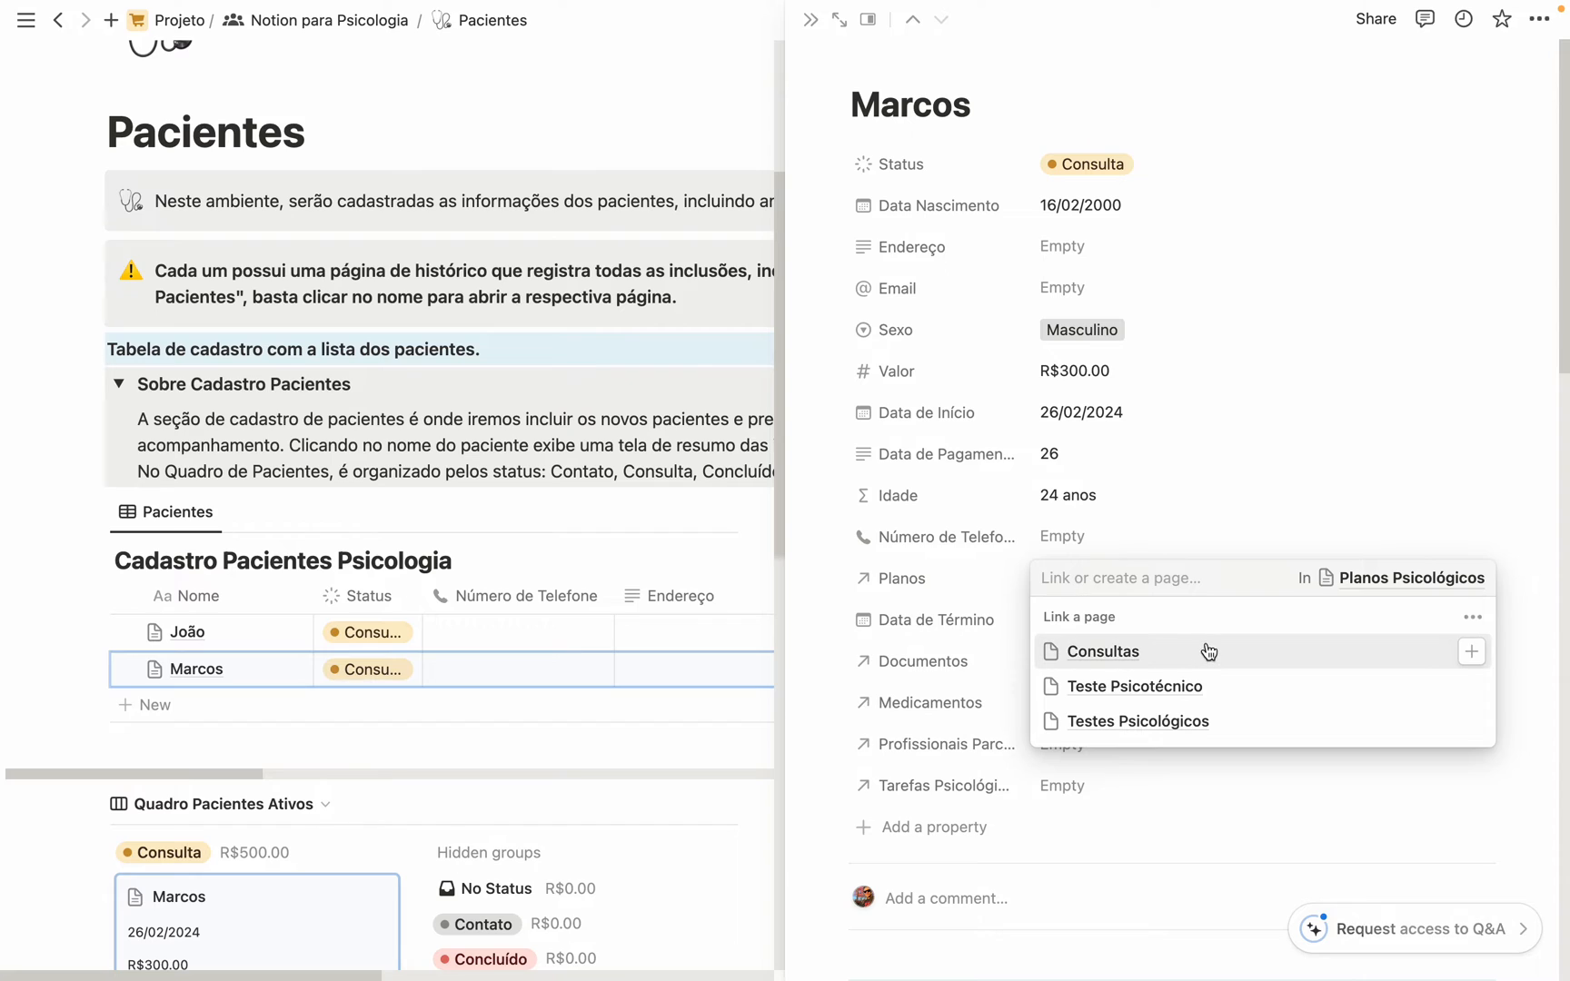
{"action": "left_click", "coordinate": [1218, 650]}
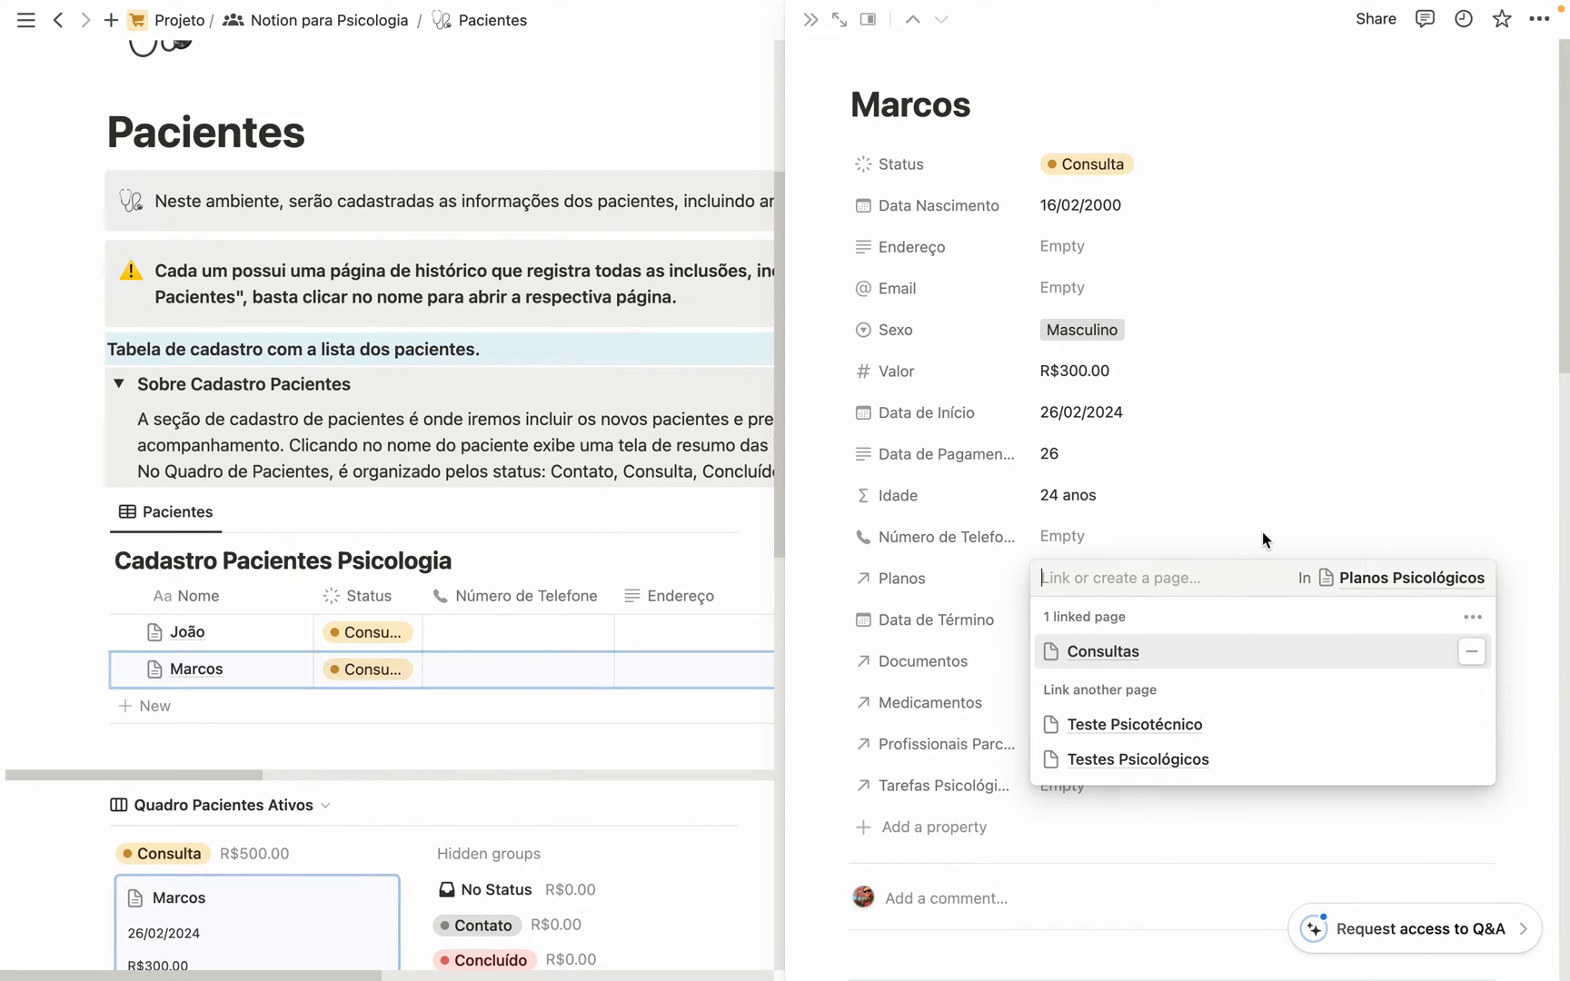
{"action": "left_click", "coordinate": [1262, 534]}
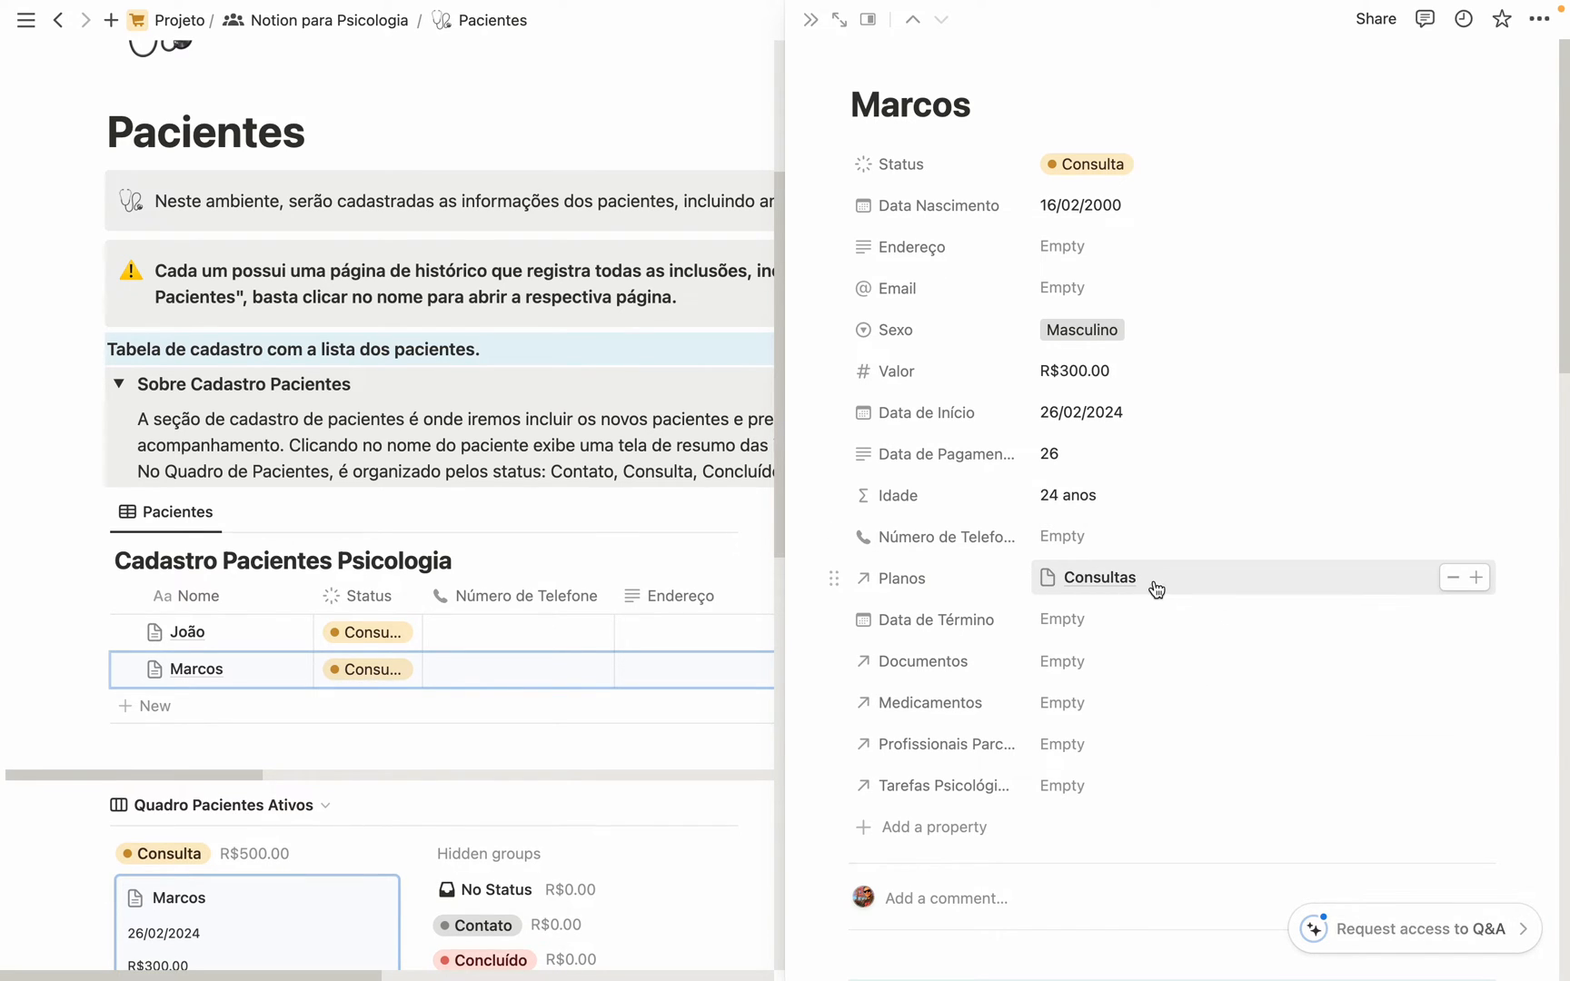
{"action": "left_click", "coordinate": [1202, 581]}
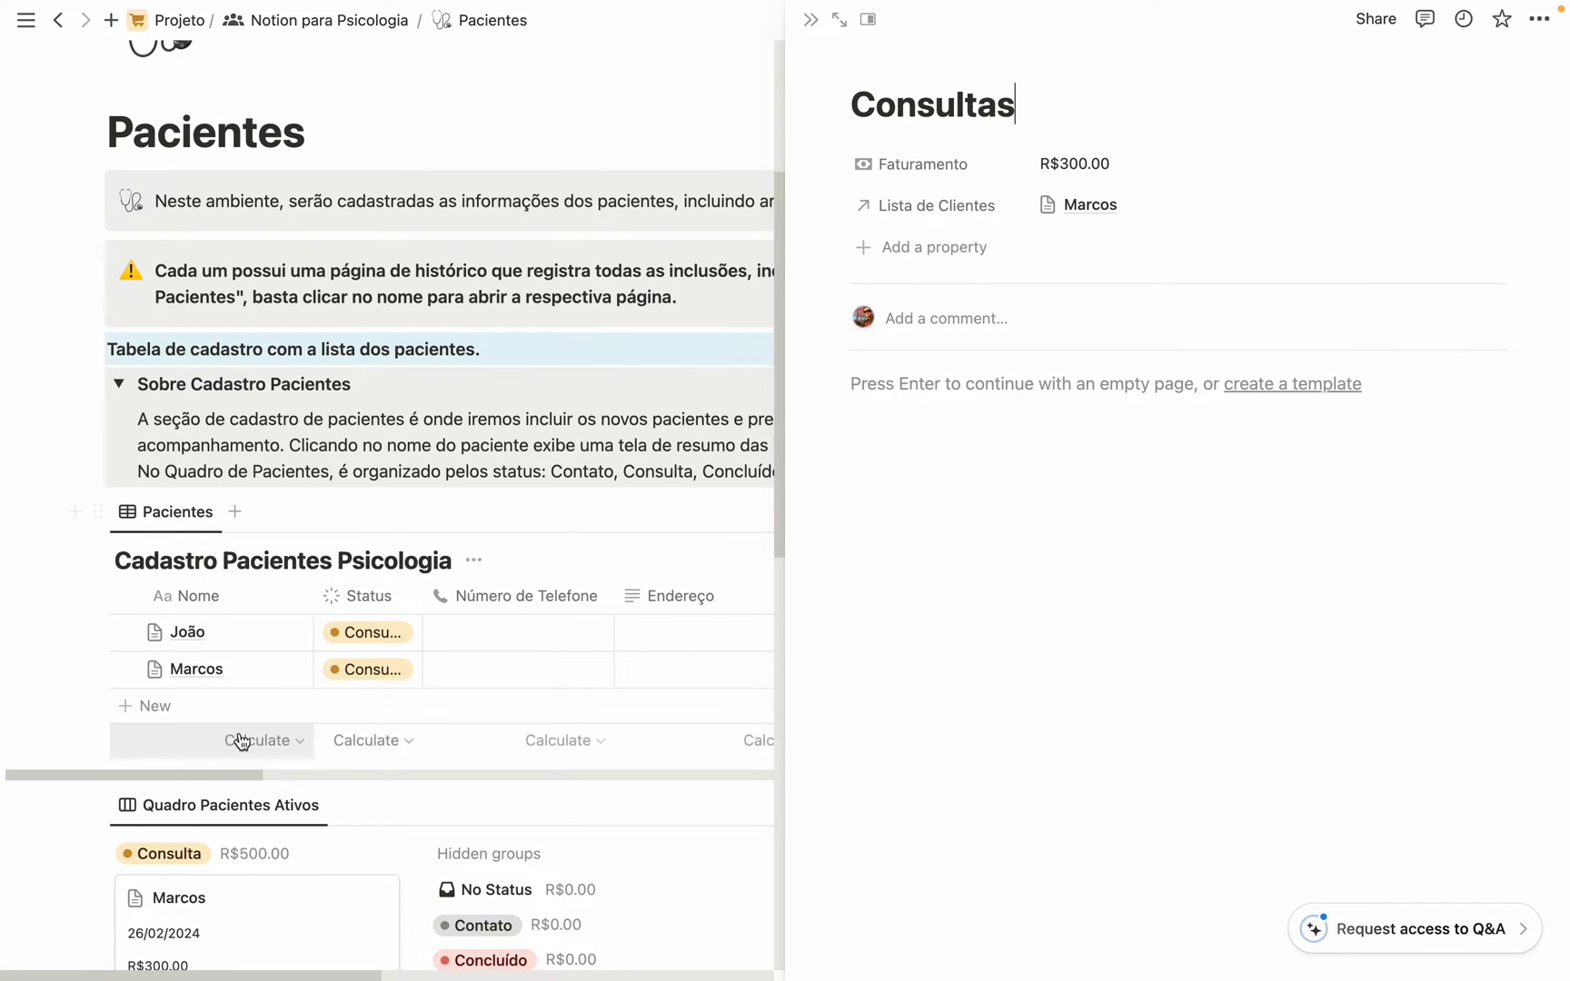
Step: Reopen the new patient's page and link the Teste Psicotécnico plan to the Planos property as well
{"action": "left_click", "coordinate": [276, 677]}
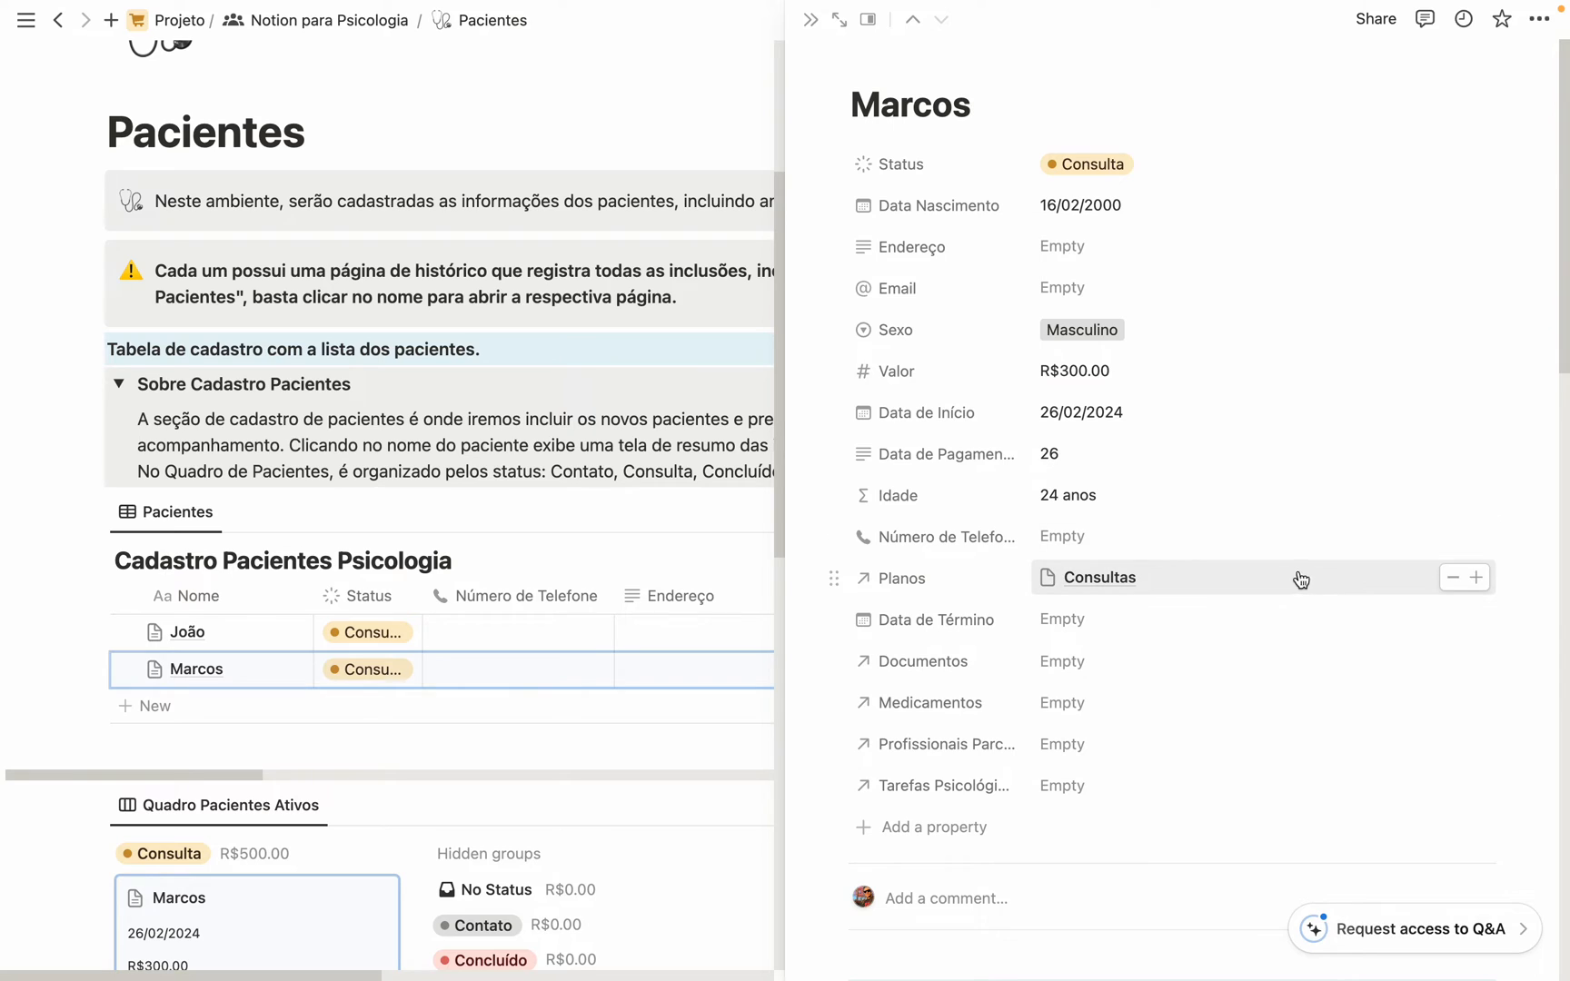
{"action": "left_click", "coordinate": [1478, 581]}
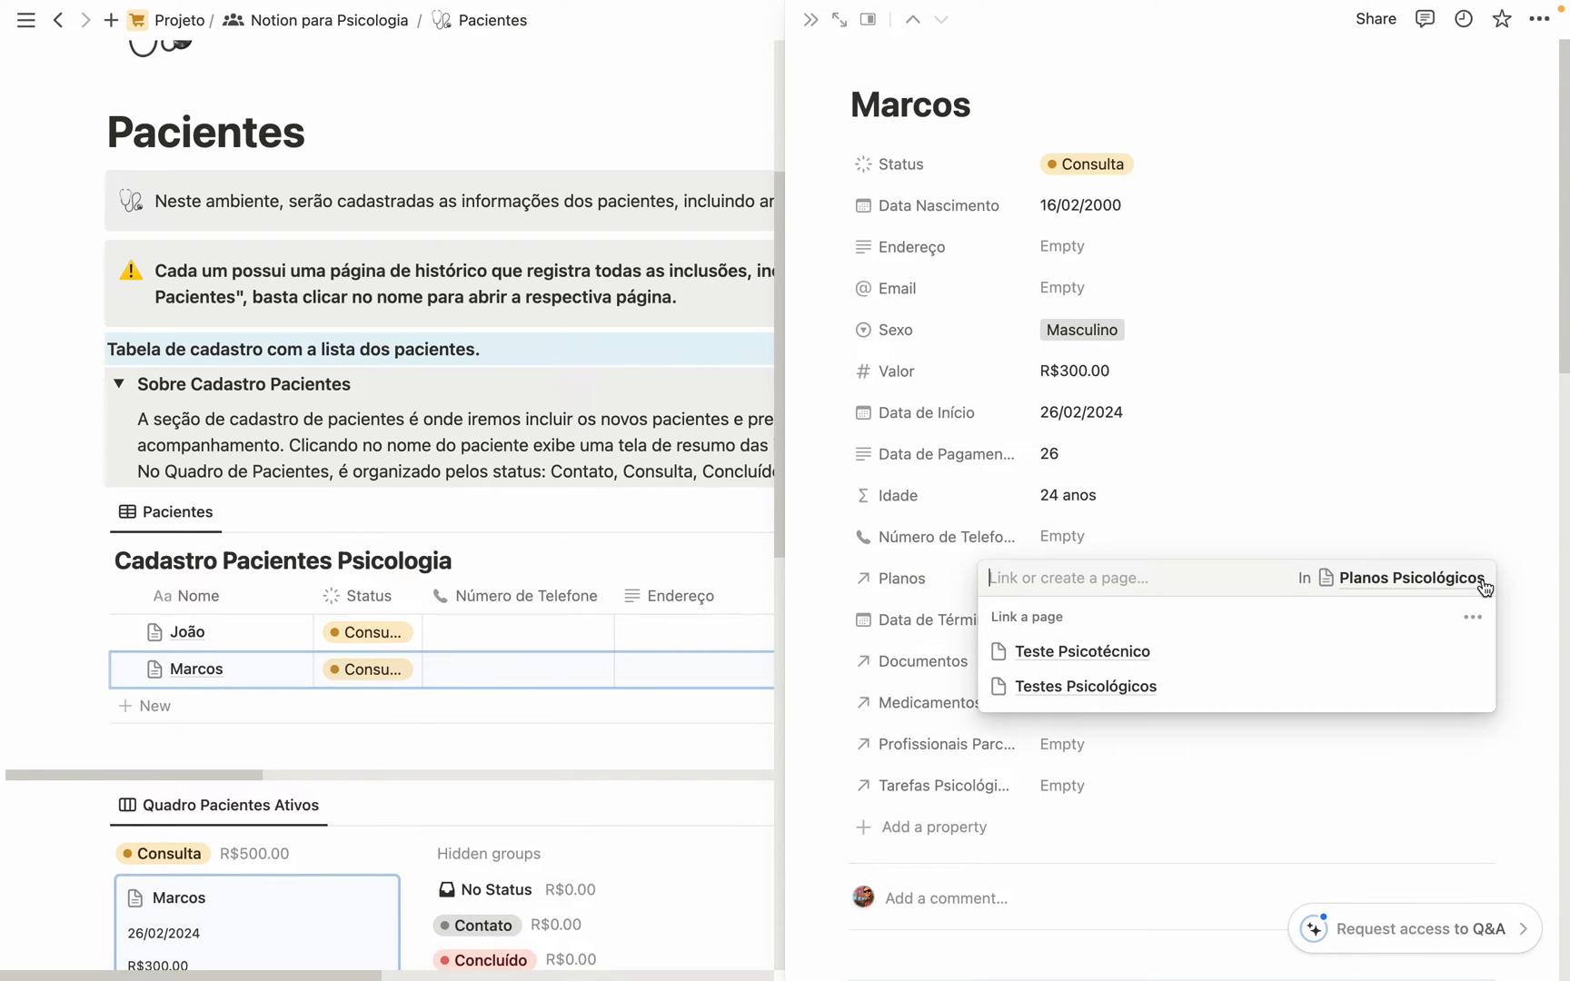
{"action": "left_click", "coordinate": [1209, 663]}
{"action": "left_click", "coordinate": [1279, 504]}
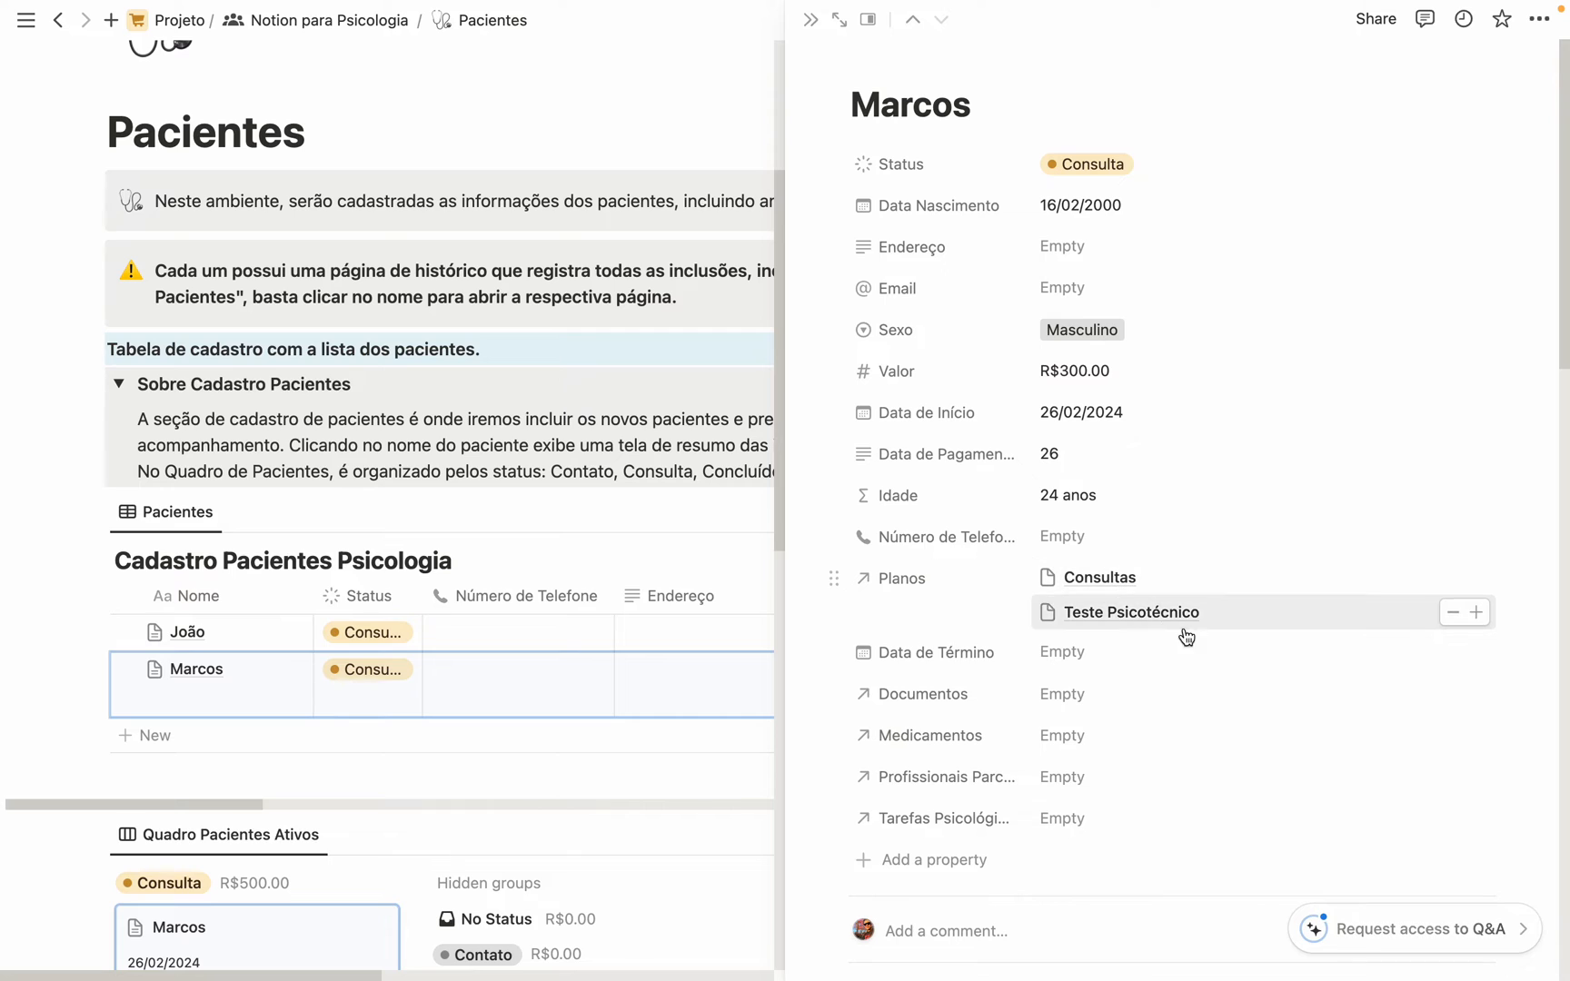
Step: Remove the Teste Psicotécnico plan from the patient's Planos property, keeping only Consultas
{"action": "left_click", "coordinate": [1451, 612]}
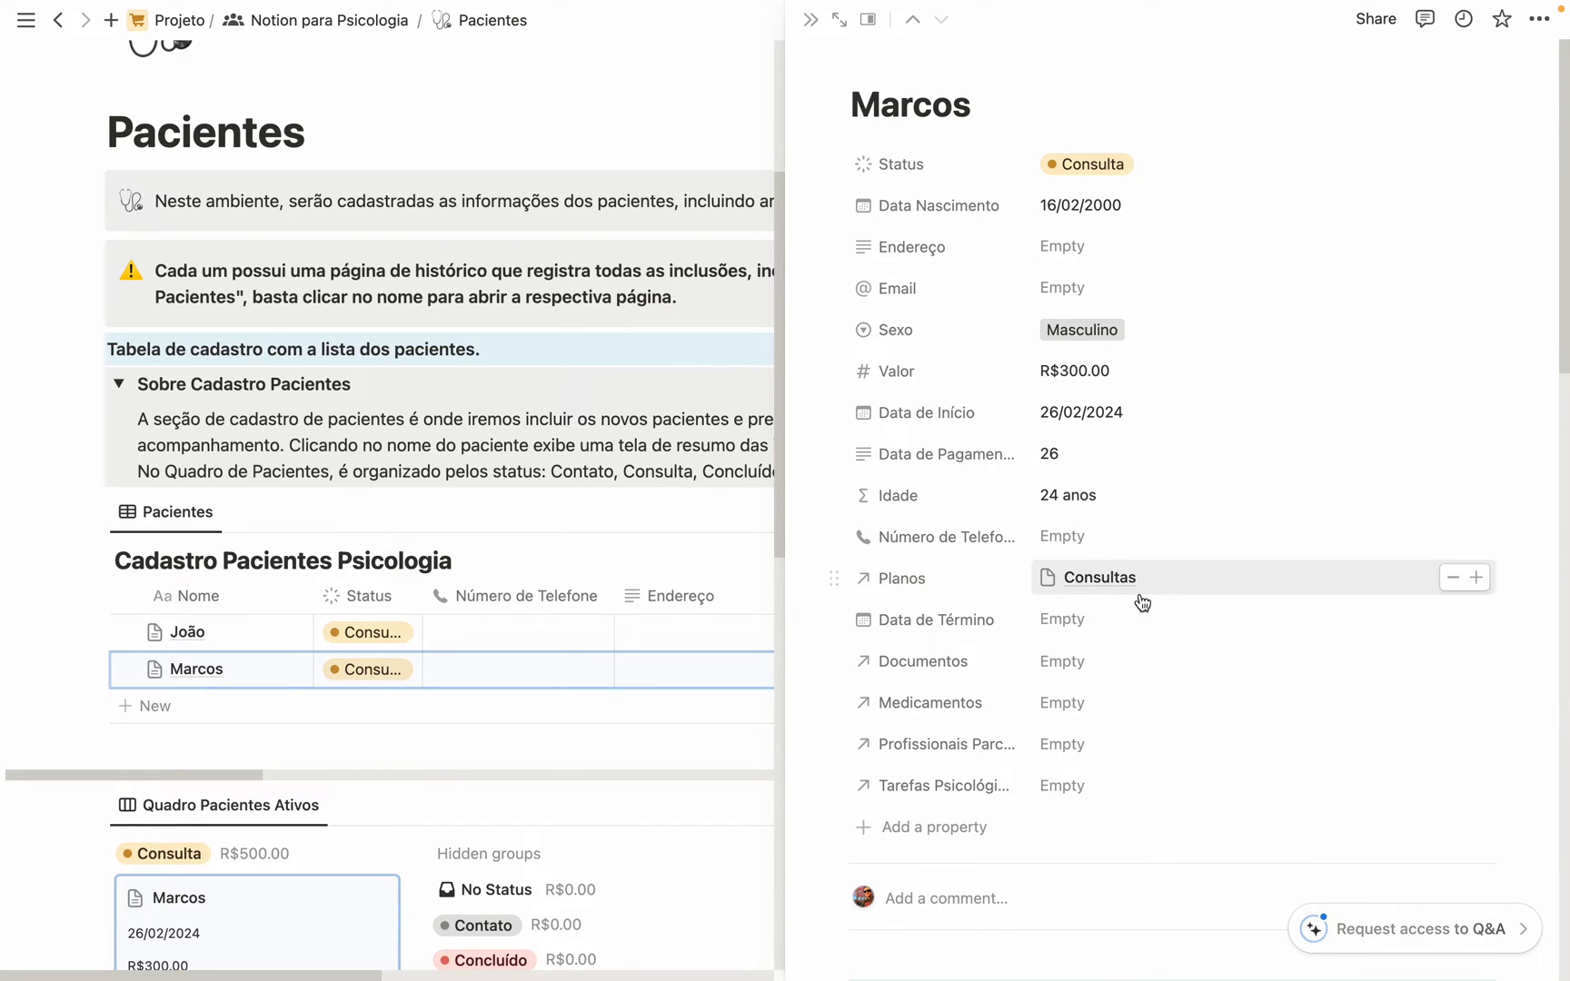
{"action": "left_click", "coordinate": [1109, 532]}
{"action": "left_click", "coordinate": [1220, 499]}
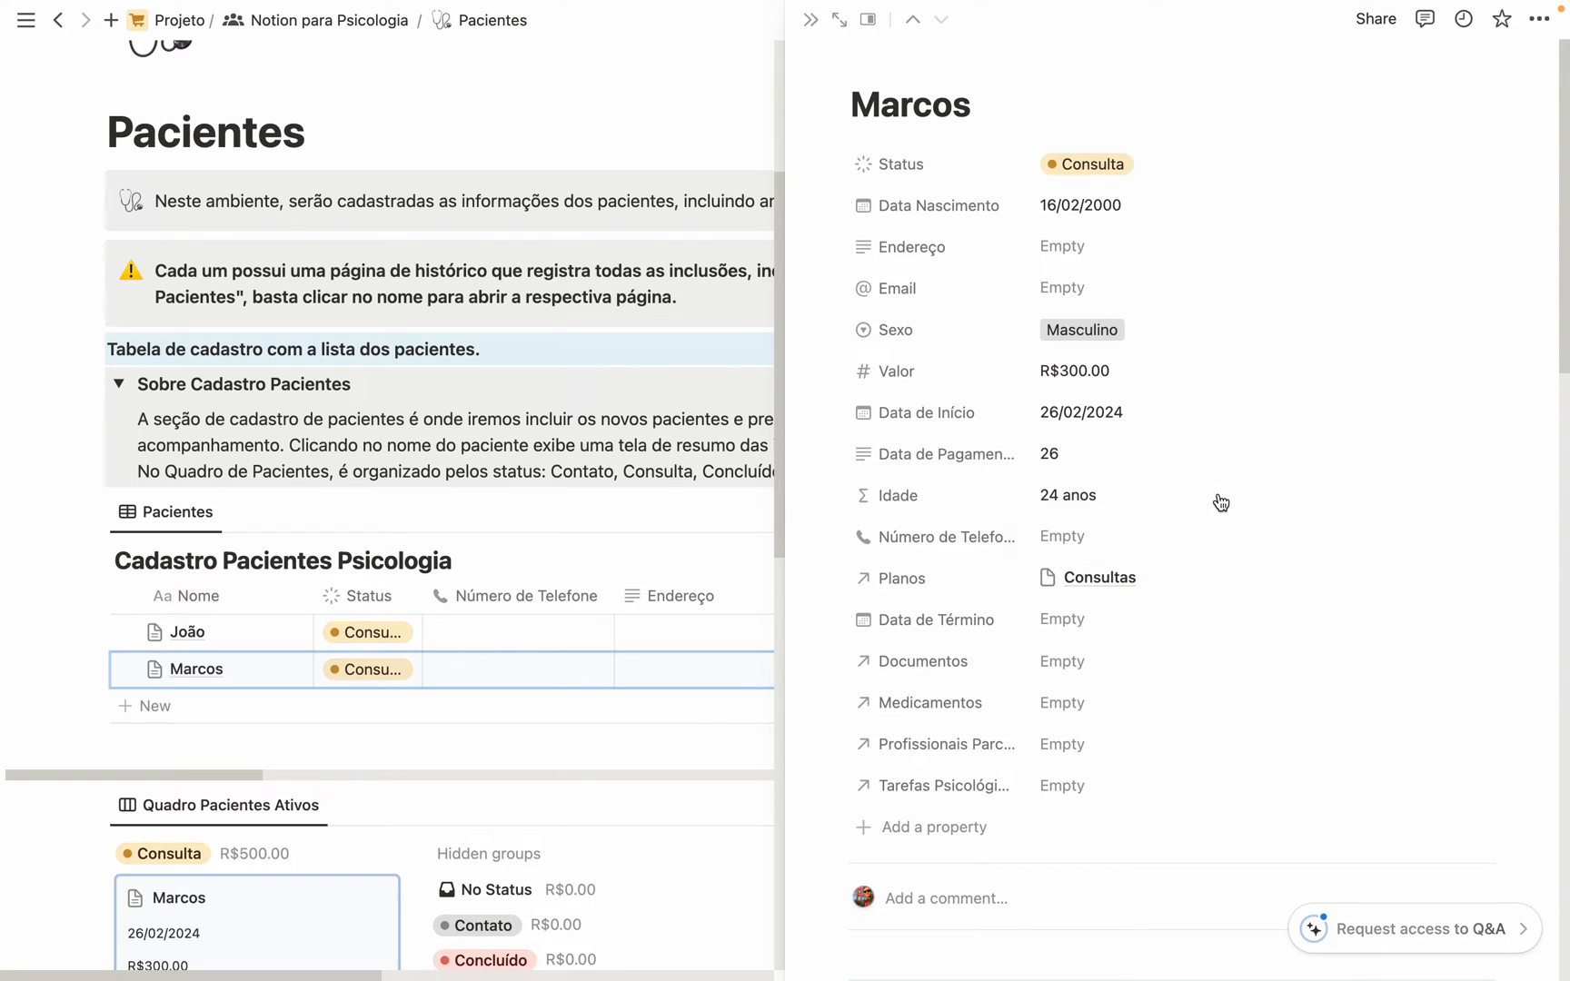
Step: Examine the choices for the patient's Data de Término, Documentos, Medicamentos and Tarefas Psicológicas properties without selecting any
{"action": "left_click", "coordinate": [1064, 625]}
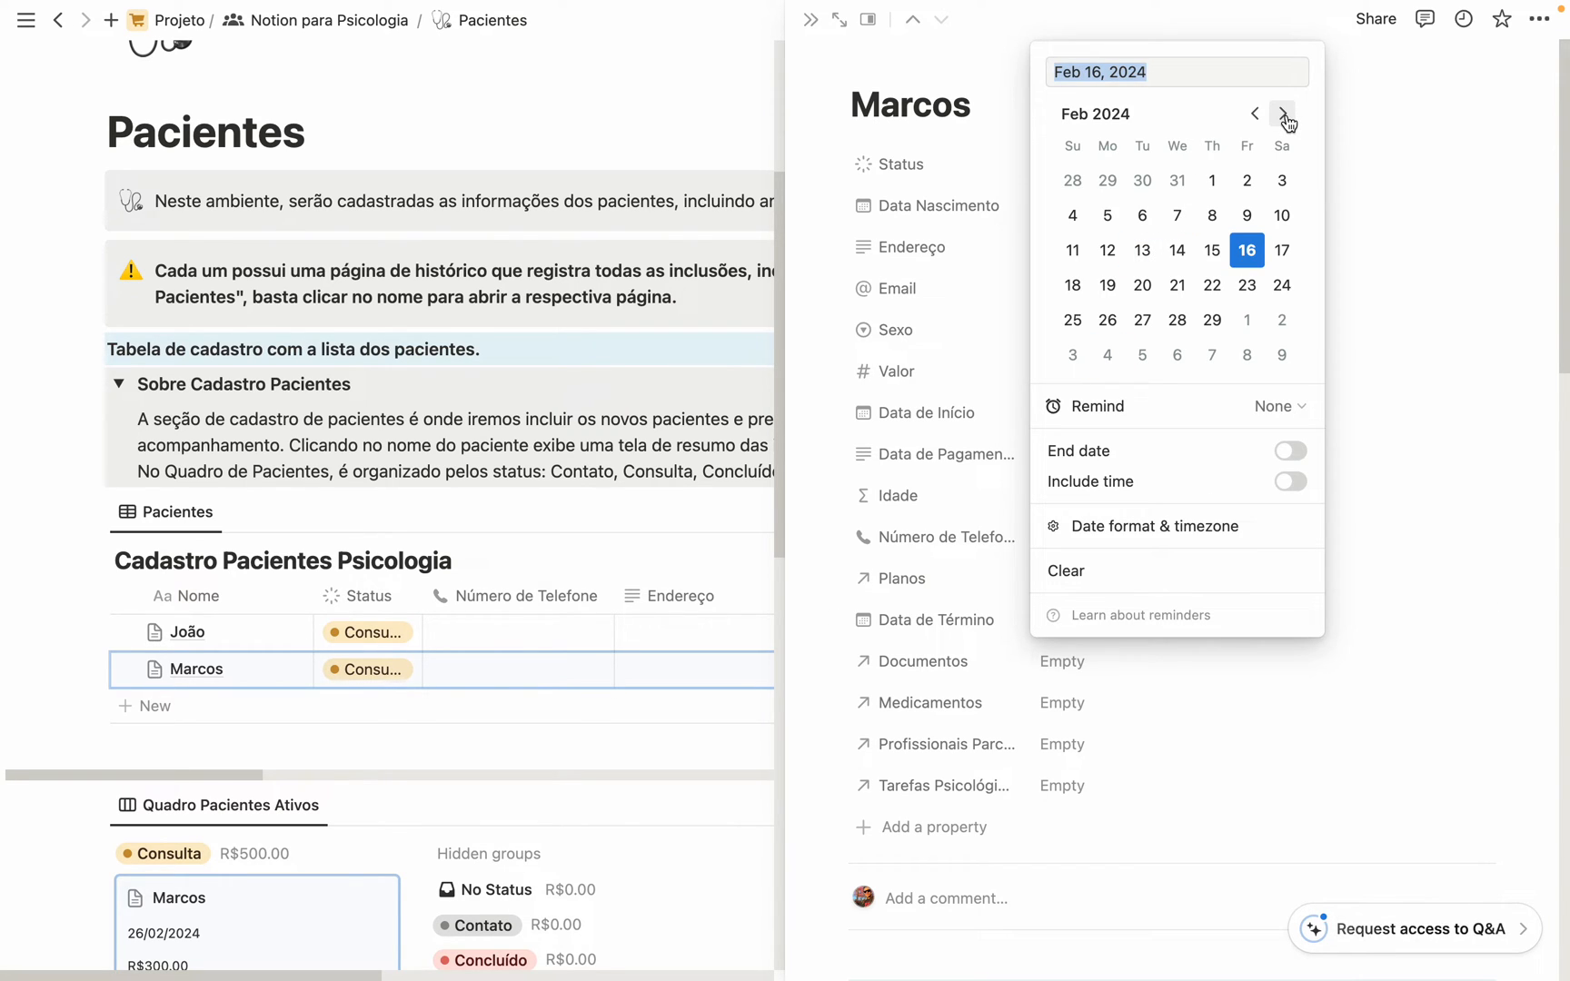
{"action": "left_click", "coordinate": [1408, 595]}
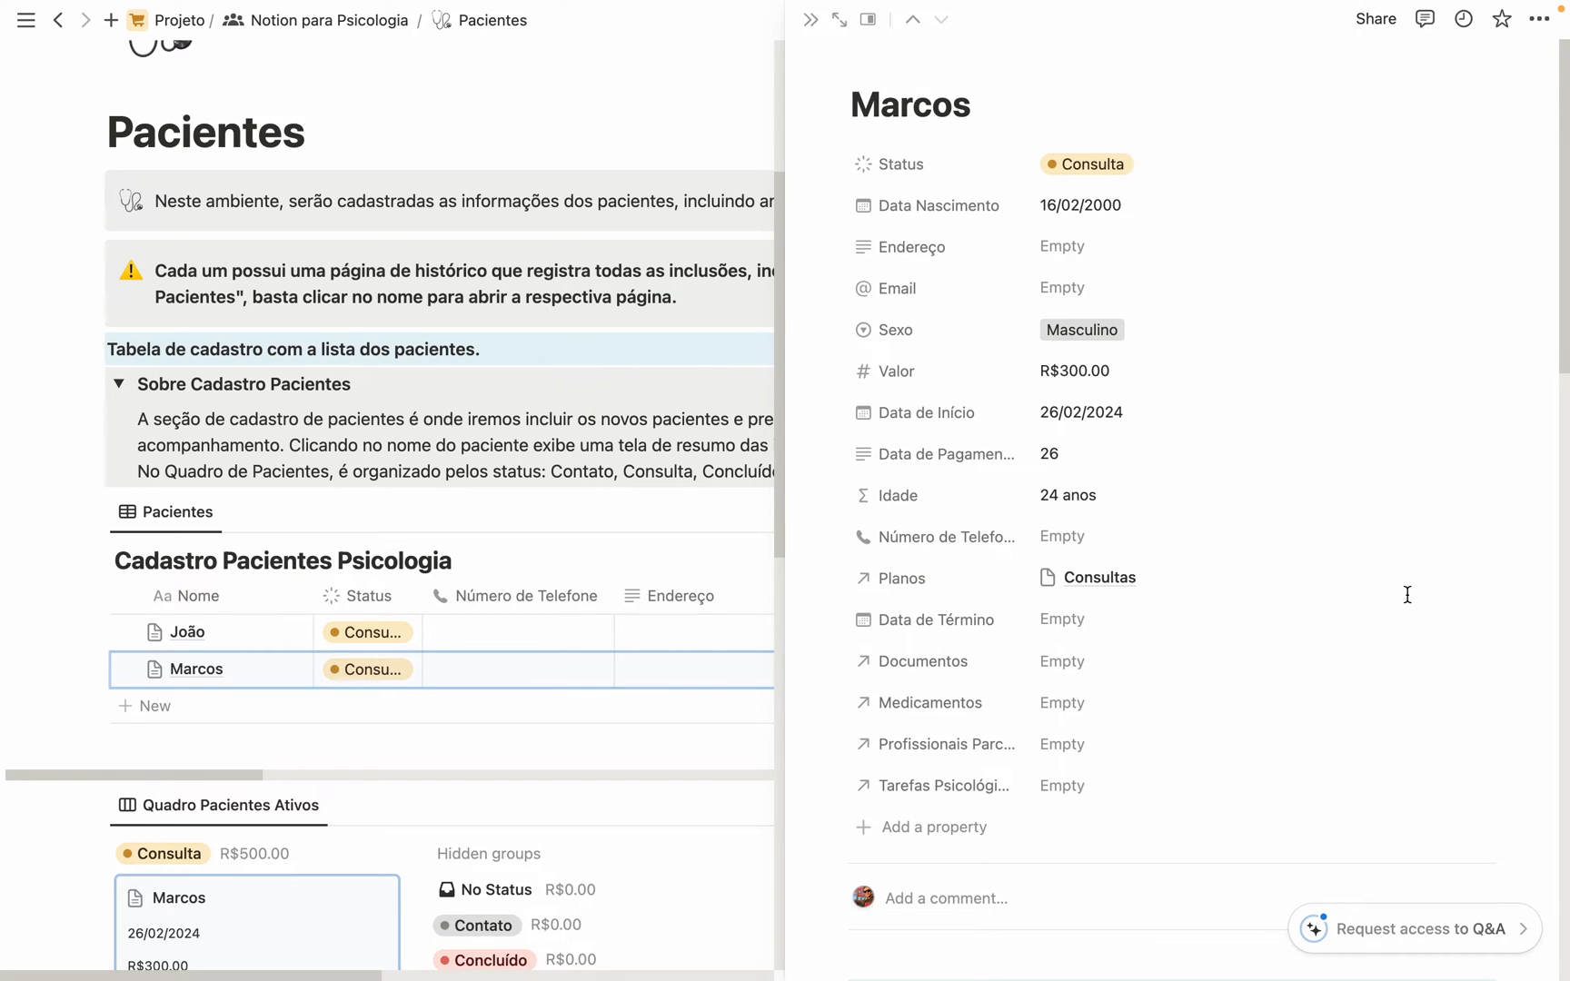
{"action": "left_click", "coordinate": [1124, 669]}
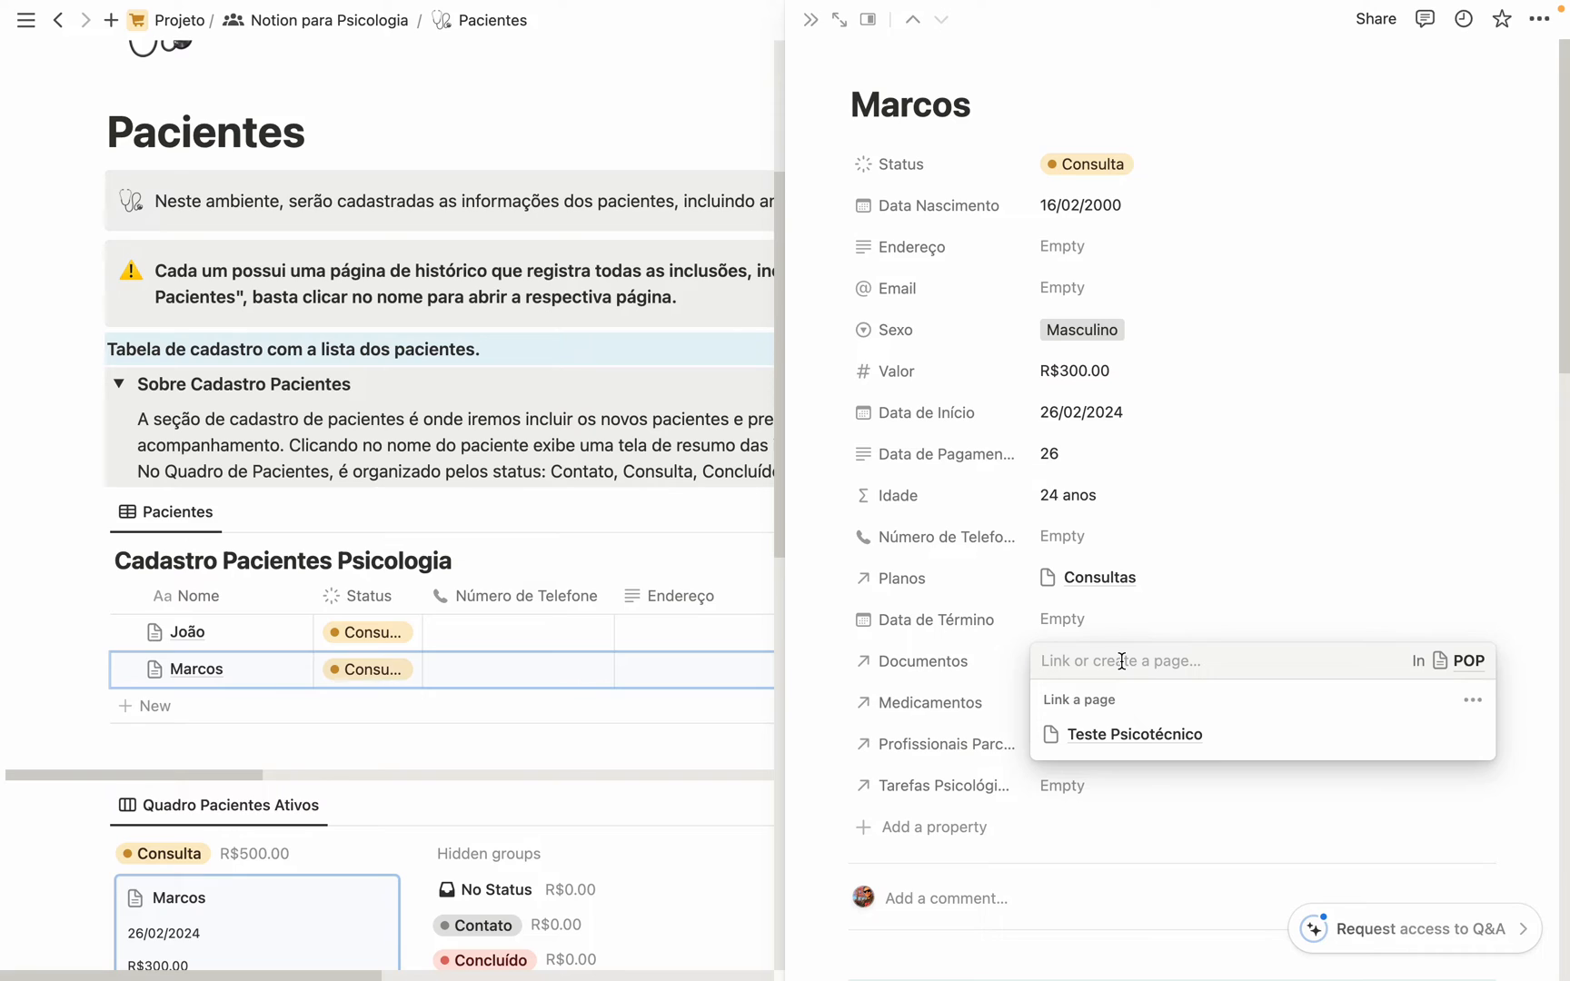
{"action": "left_click", "coordinate": [1219, 618]}
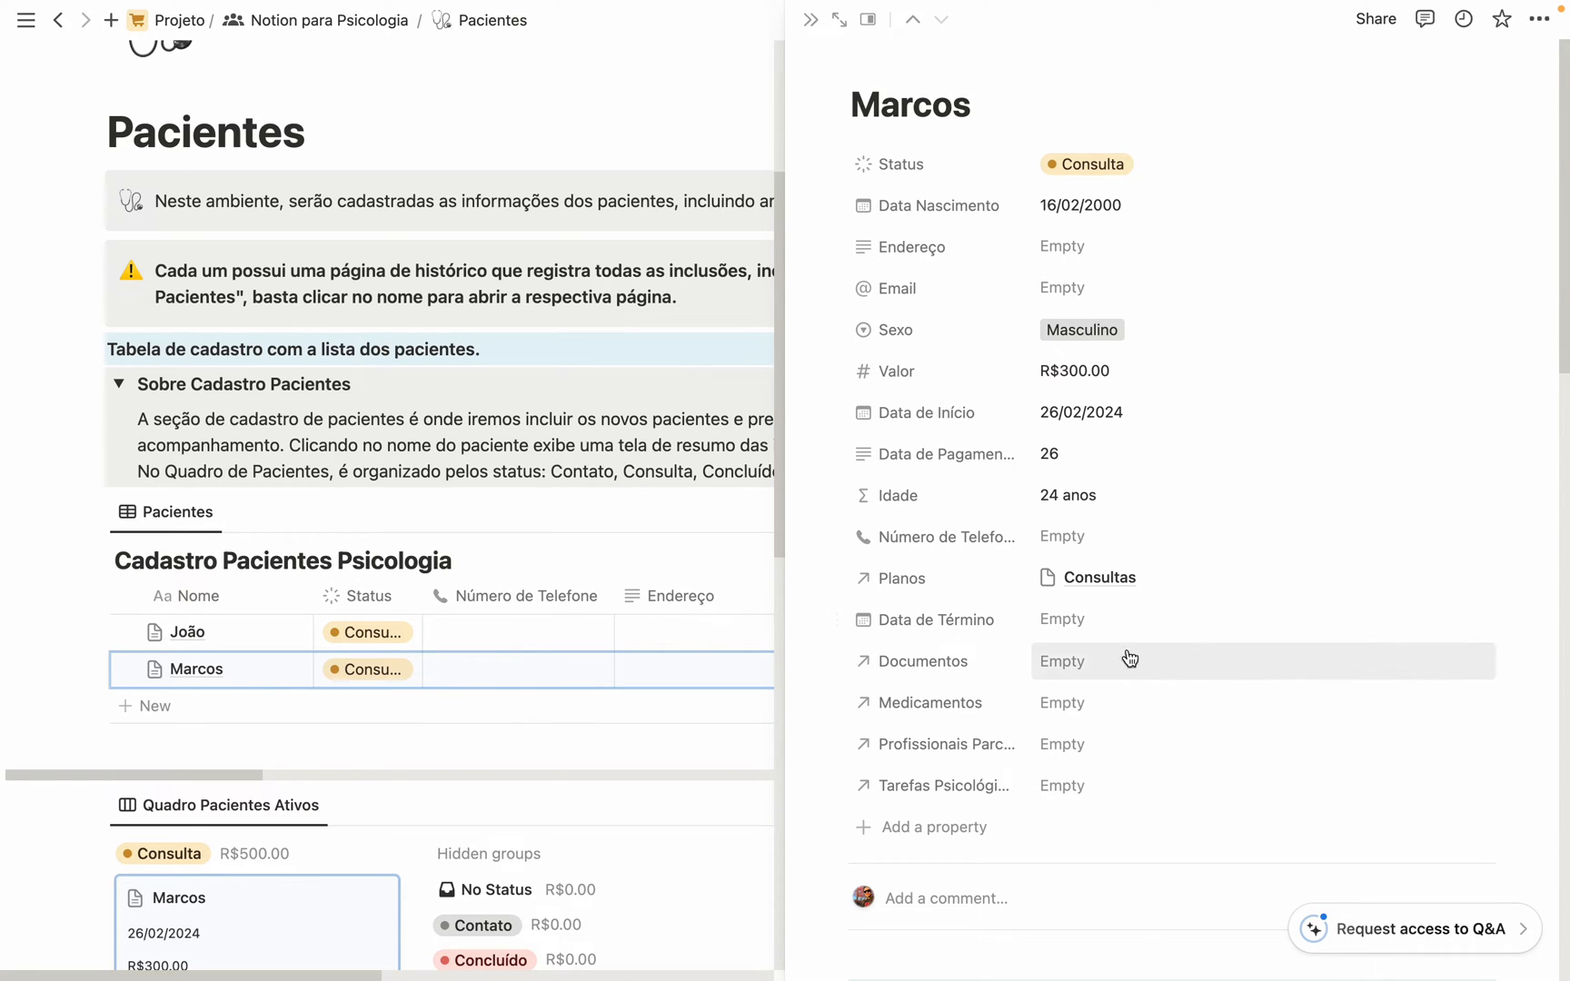
{"action": "left_click", "coordinate": [1072, 701]}
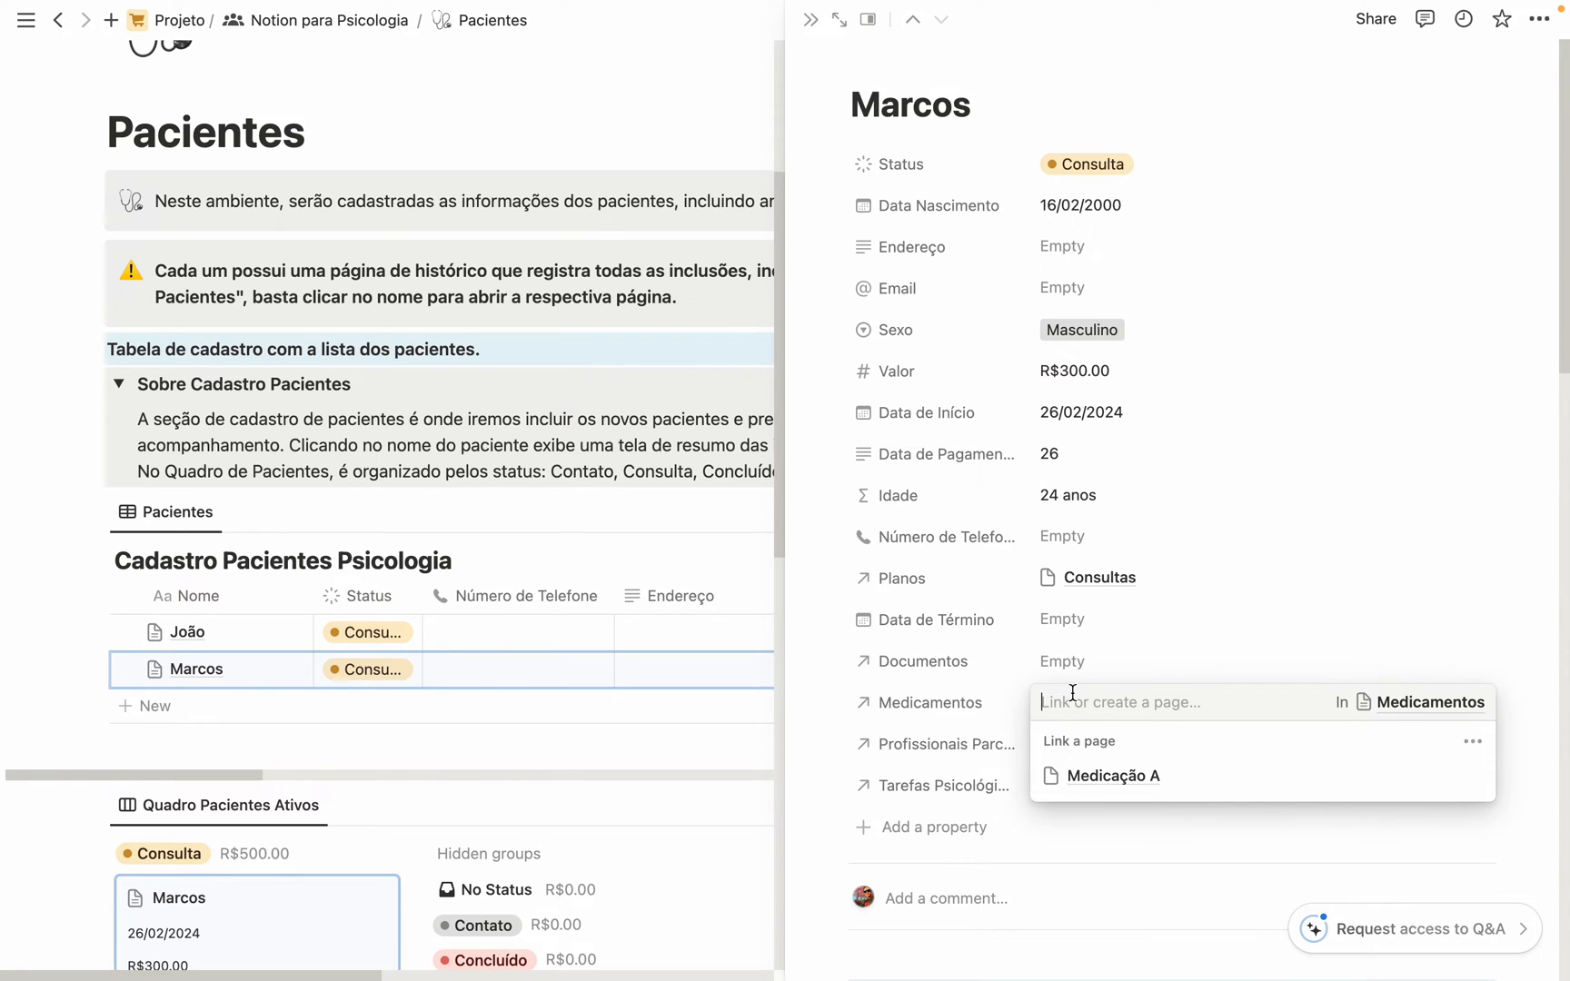
{"action": "left_click", "coordinate": [1245, 643]}
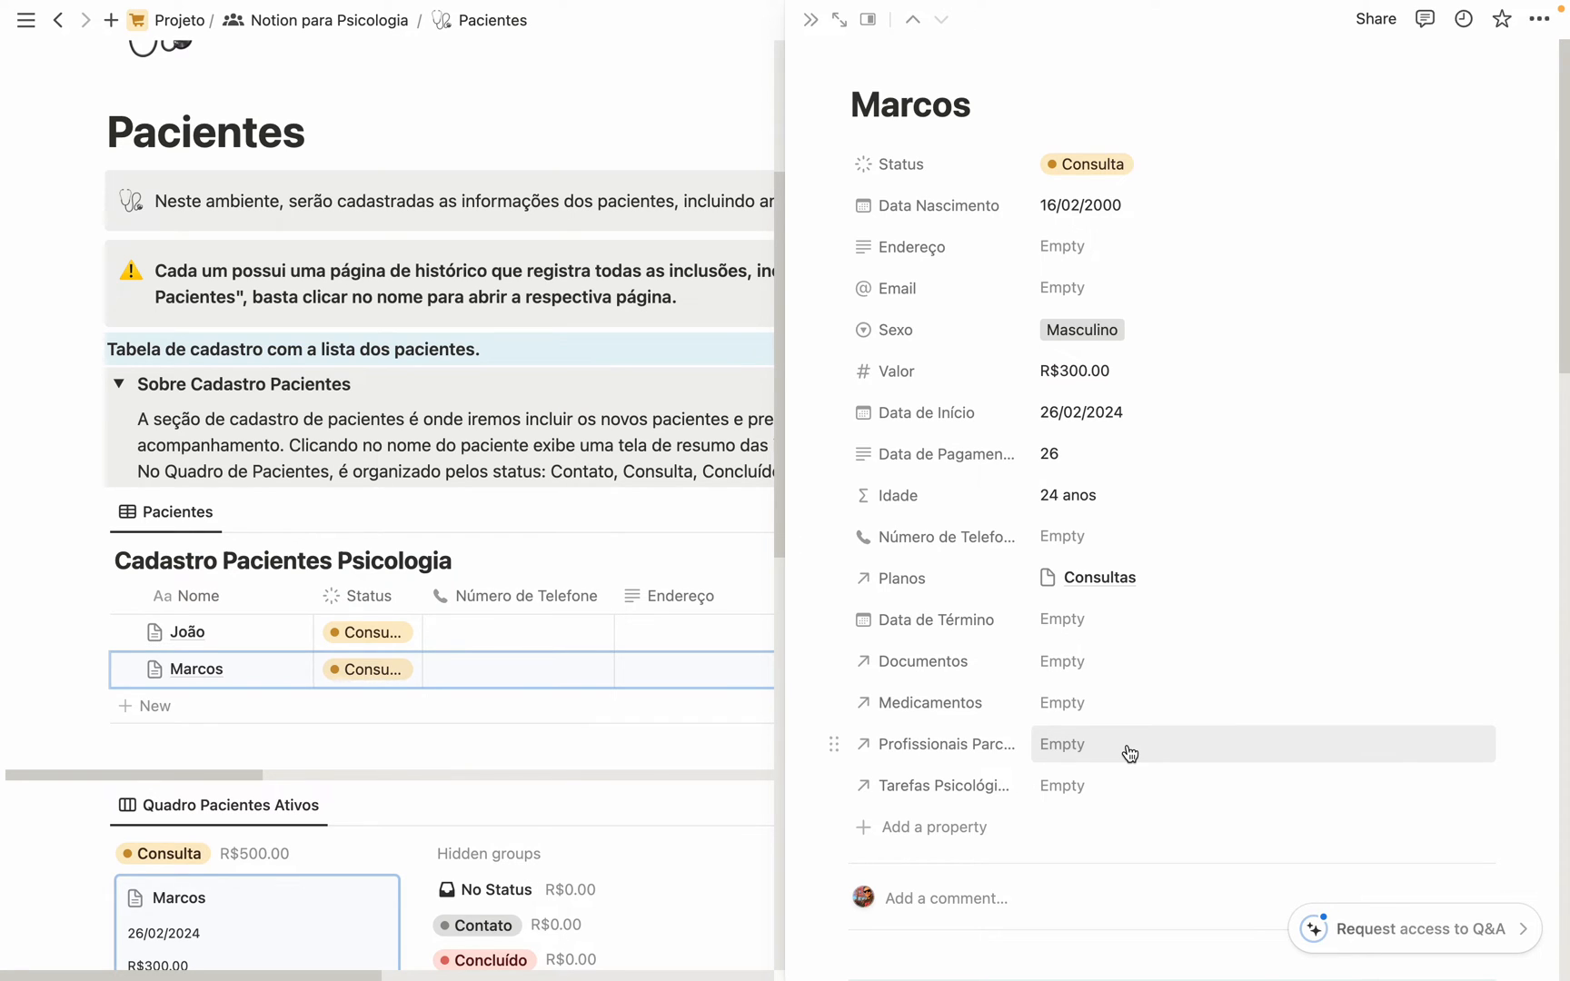
{"action": "left_click", "coordinate": [1070, 786]}
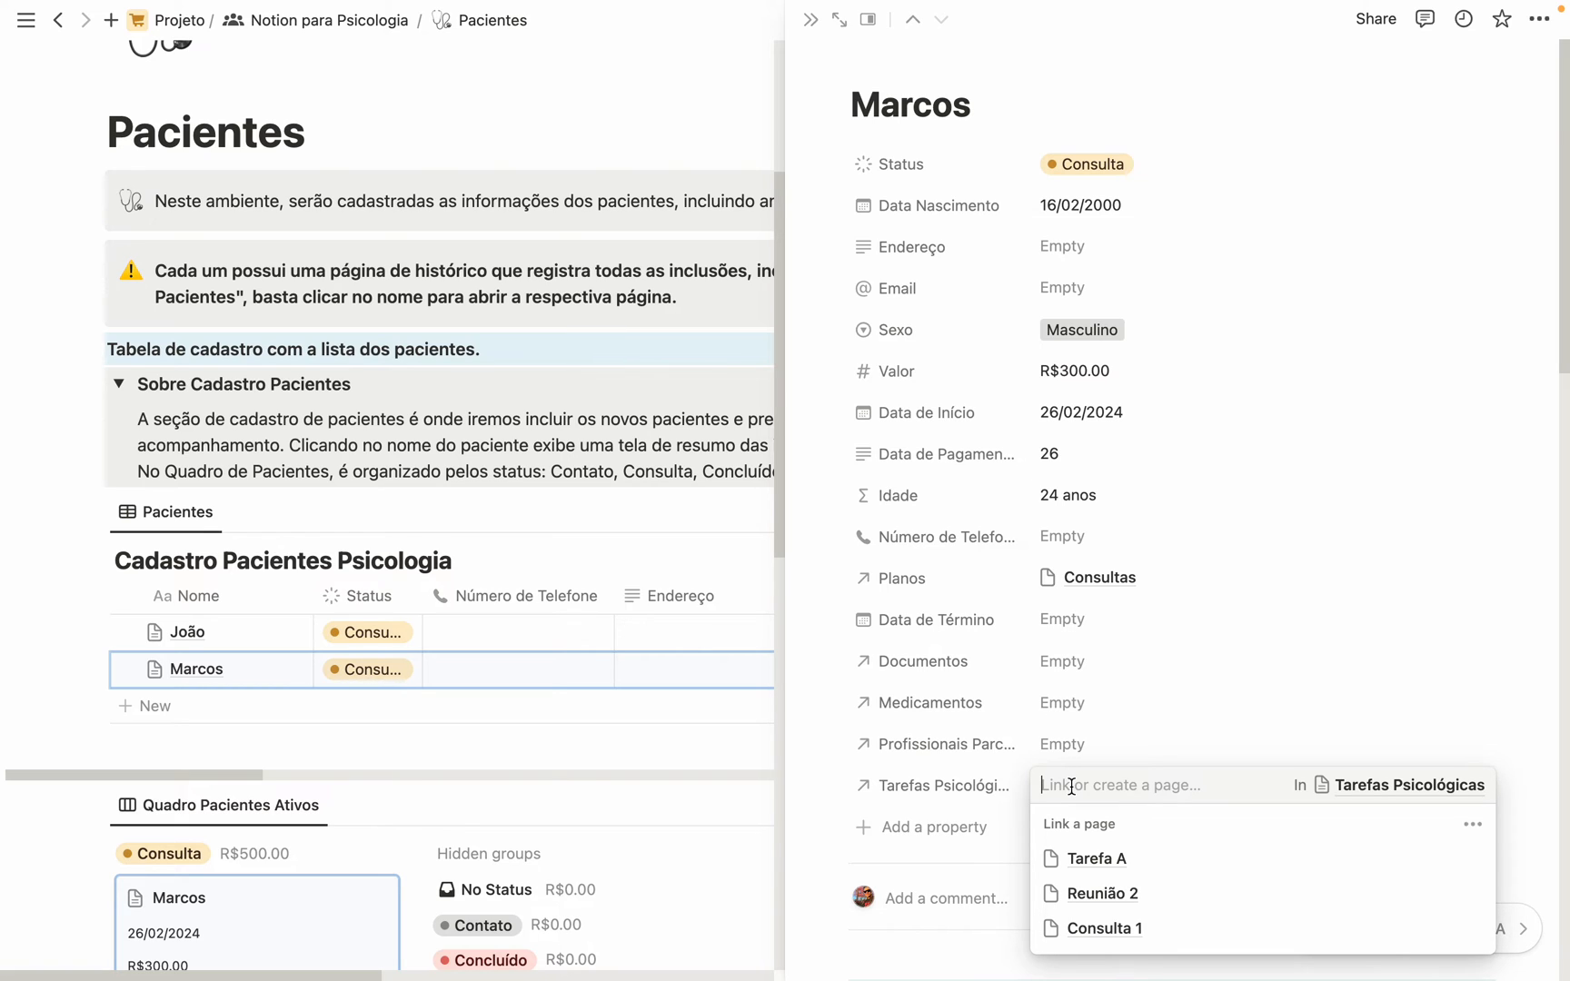
{"action": "left_click", "coordinate": [1121, 684]}
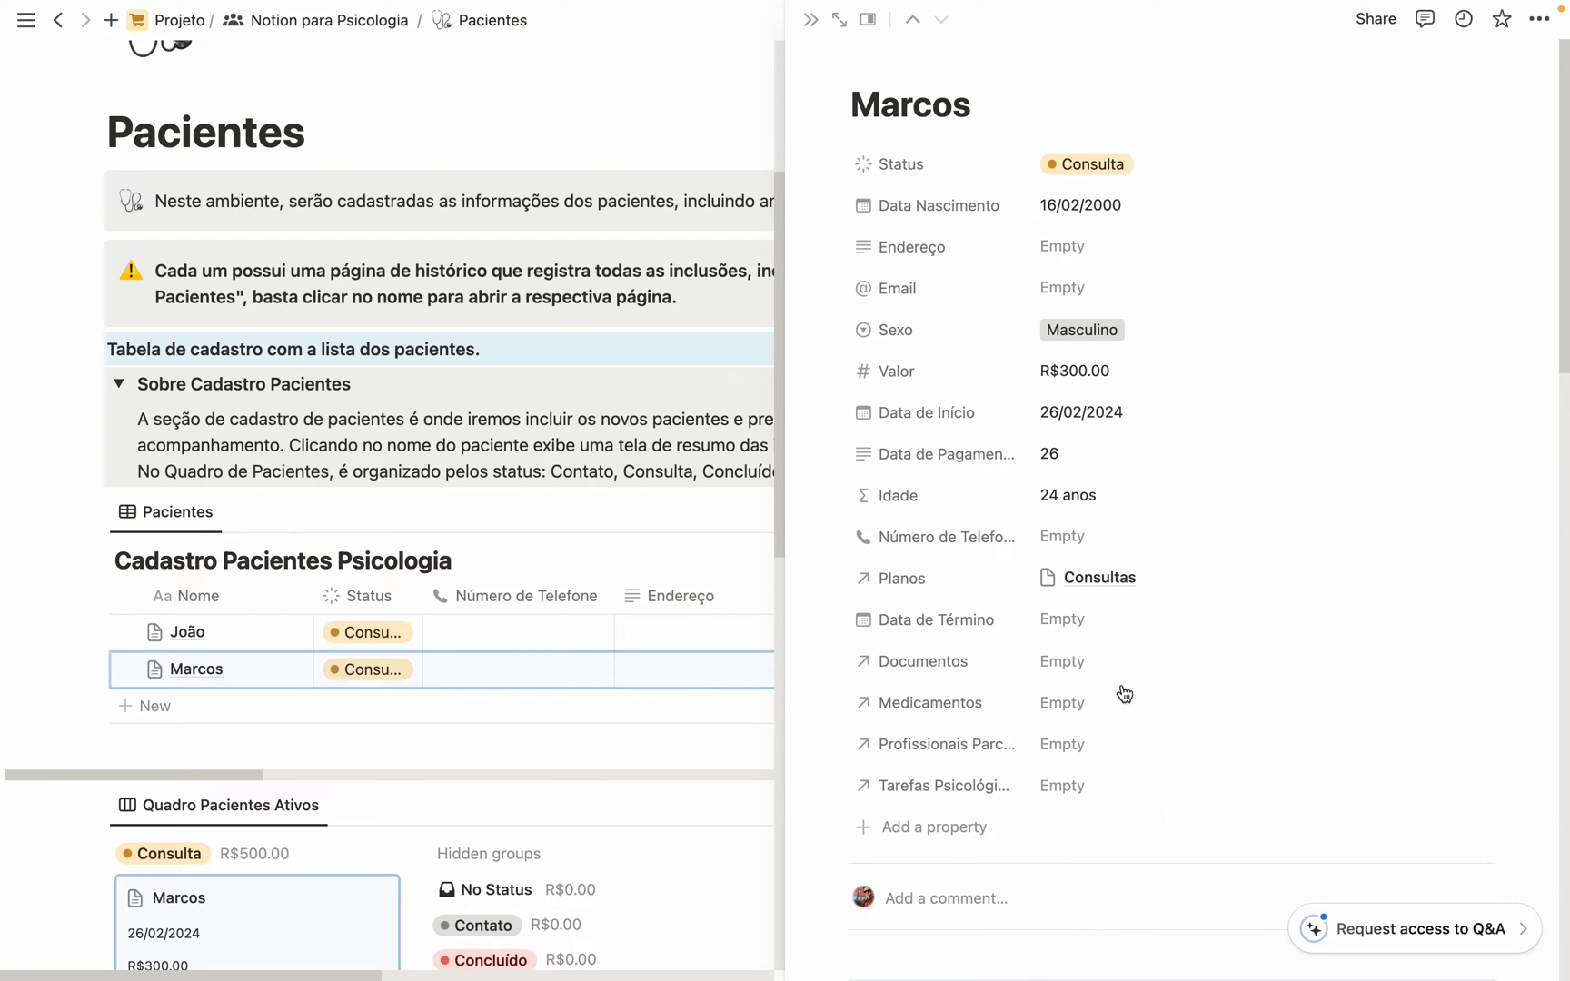
Step: Expand the Ficha de anamnese psicológica adulta section on the patient's page to view its fields, and collapse it again
{"action": "scroll", "coordinate": [1122, 684], "scroll_direction": "down", "scroll_amount": 3}
{"action": "scroll", "coordinate": [1122, 685], "scroll_direction": "down", "scroll_amount": 2}
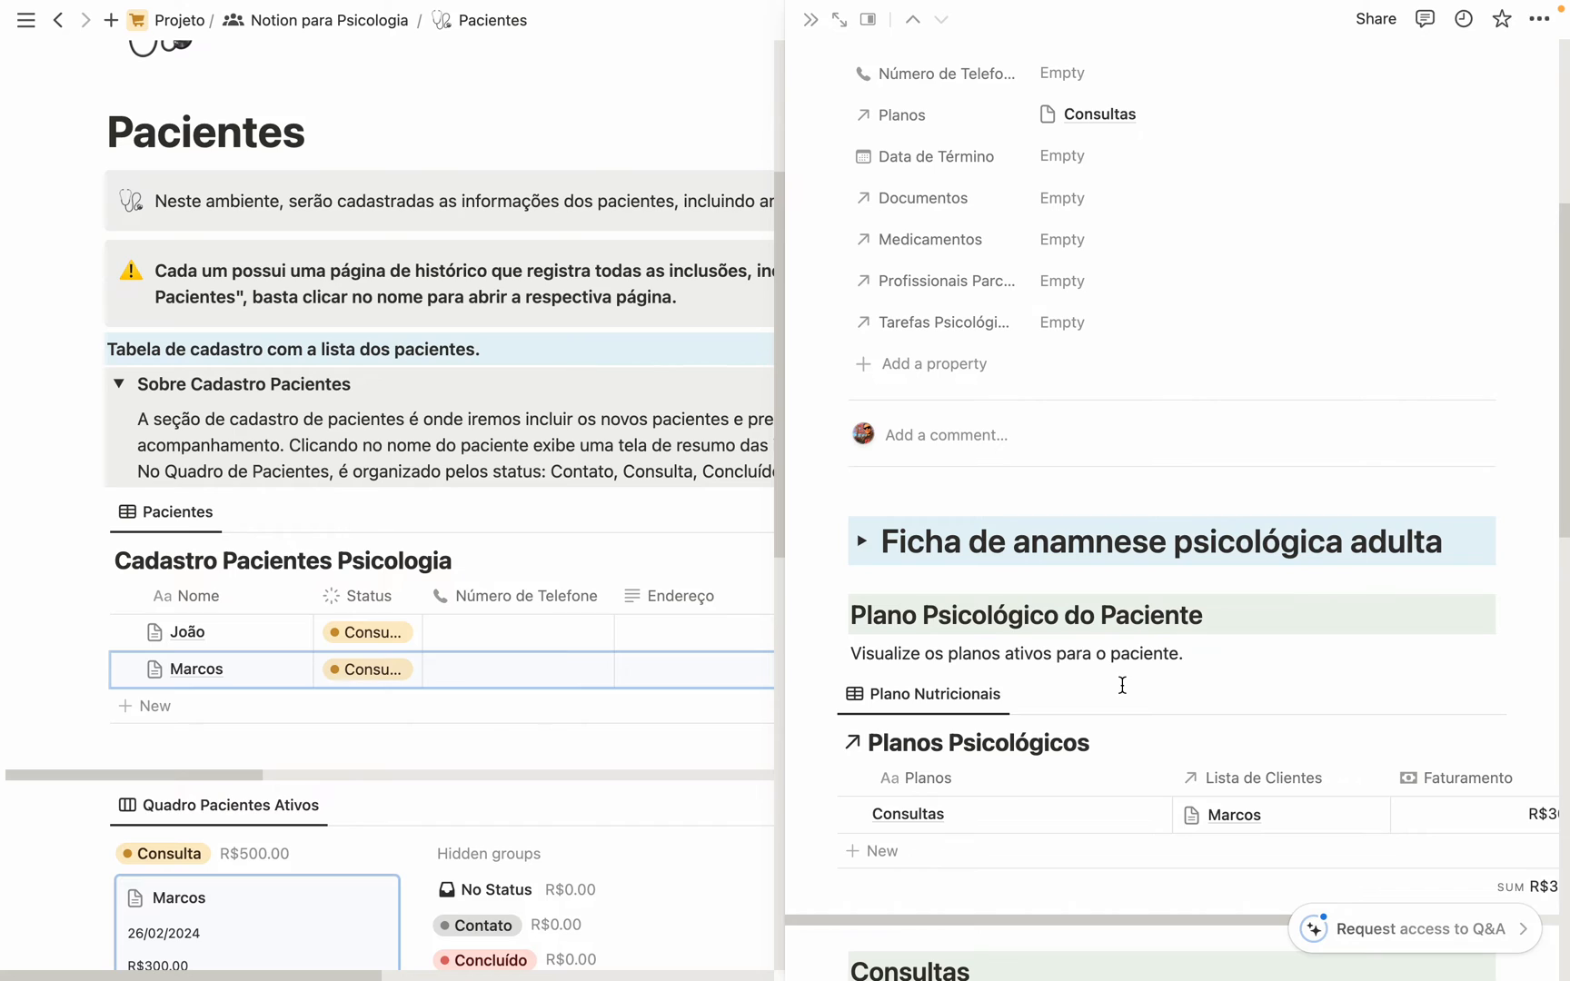
{"action": "left_click", "coordinate": [859, 544]}
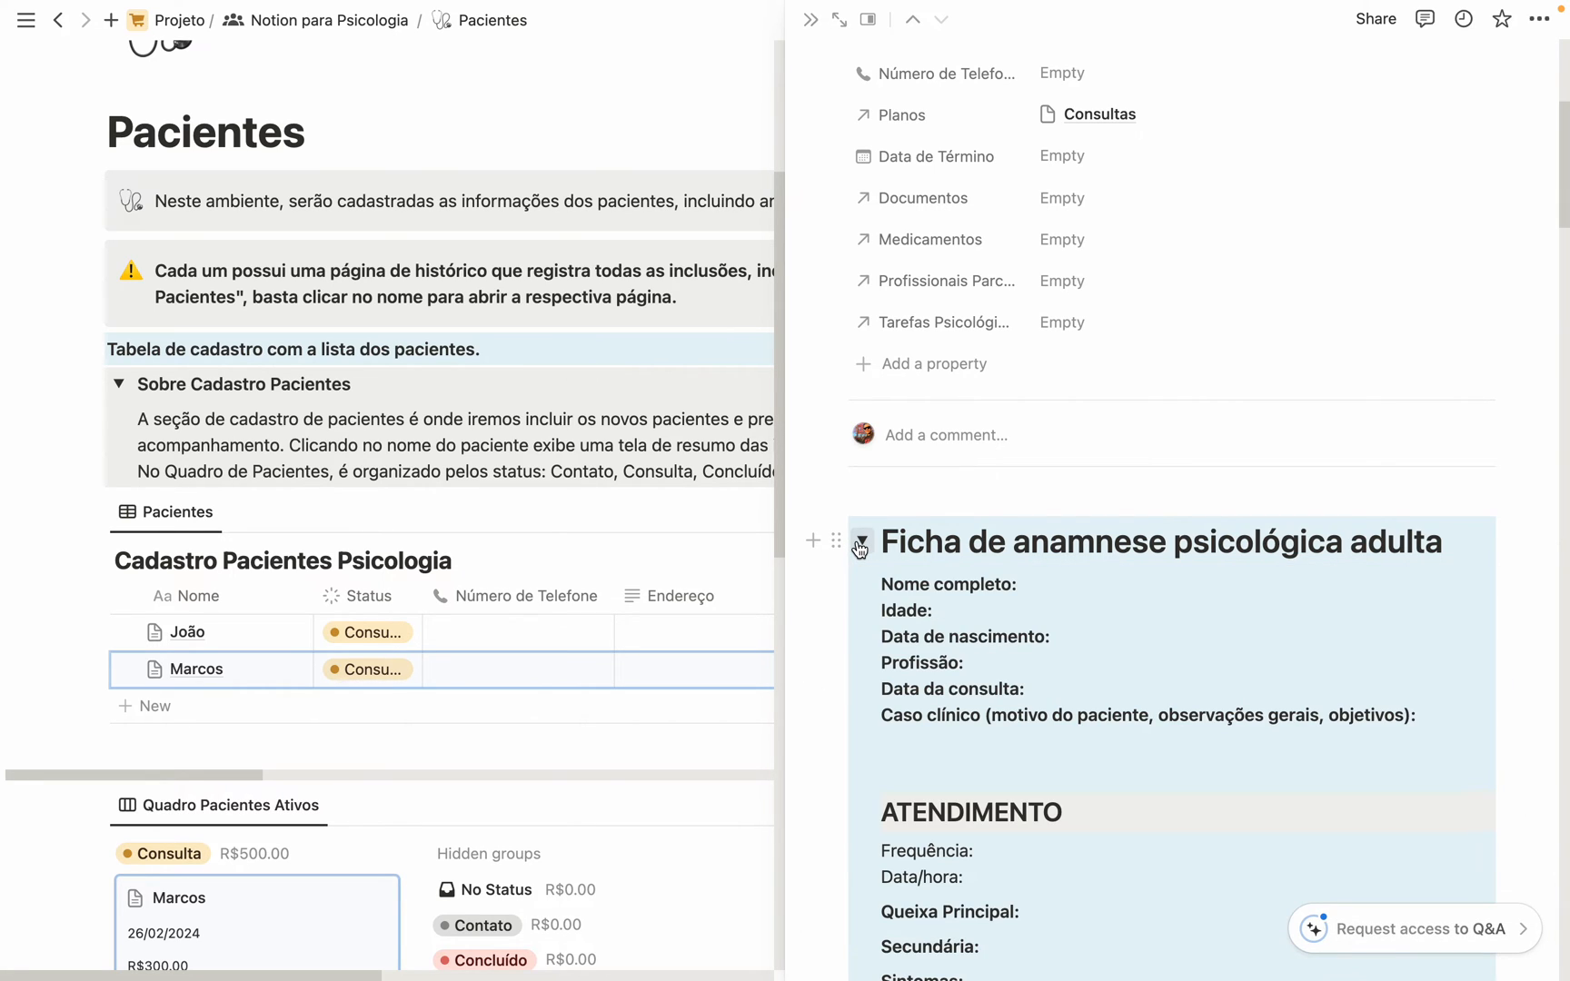
{"action": "left_click", "coordinate": [860, 543]}
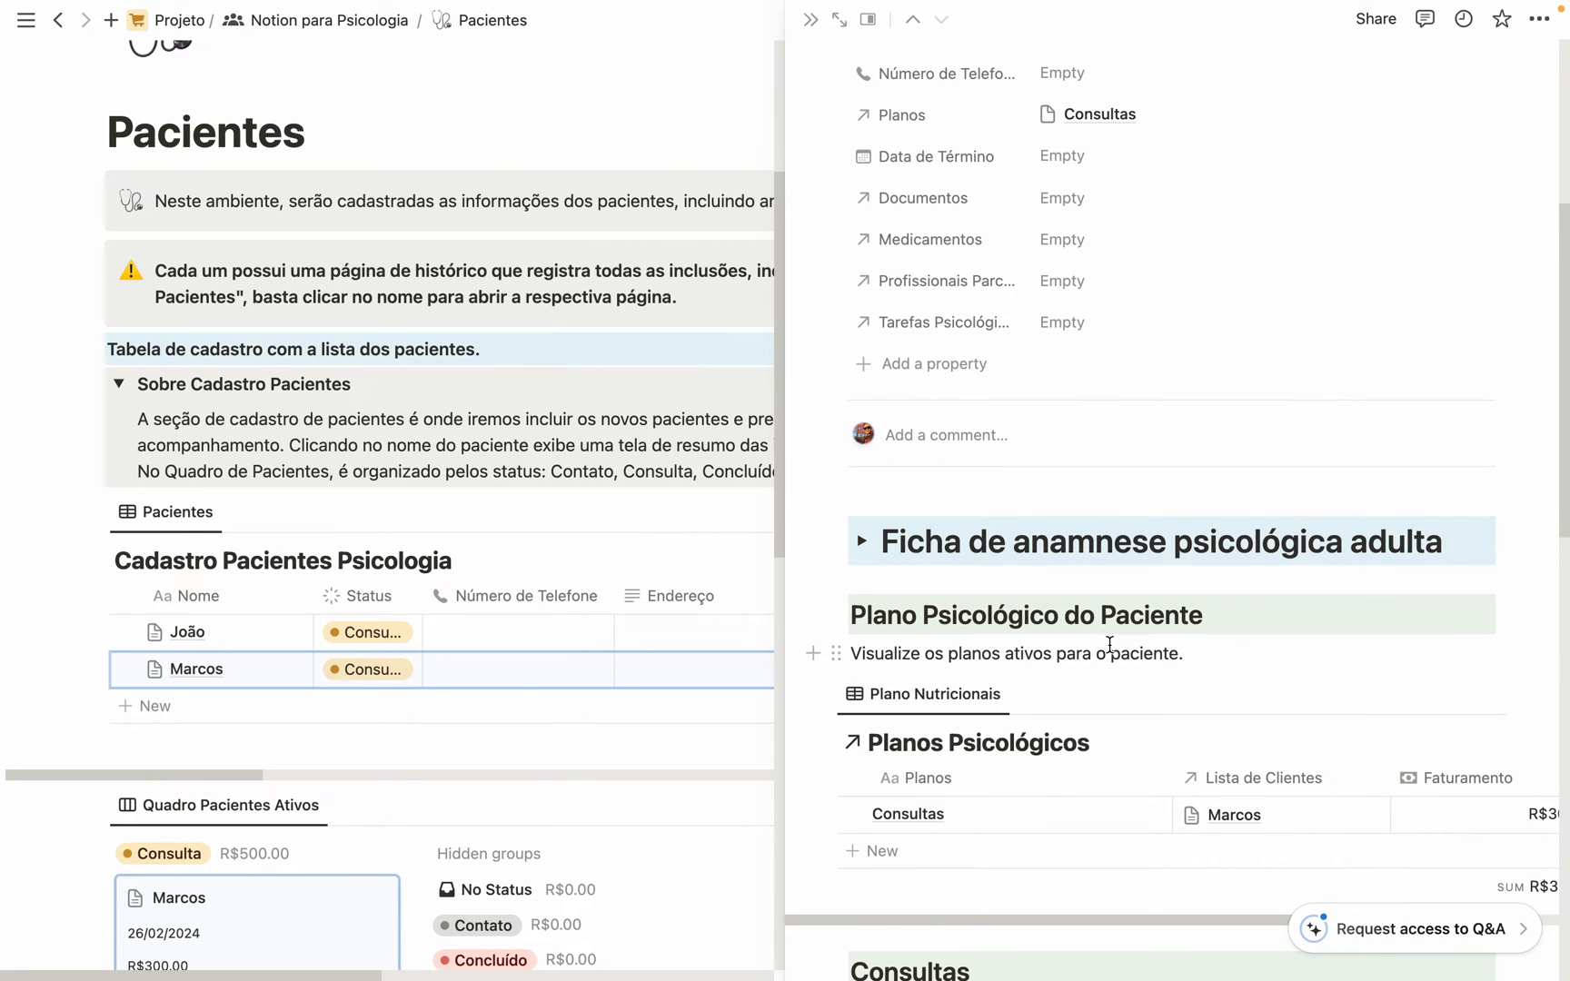
Step: Review the patient's Plano Psicológico, Consultas and Agenda Mensal sections, and close the patient's page
{"action": "scroll", "coordinate": [1110, 644], "scroll_direction": "down", "scroll_amount": 3}
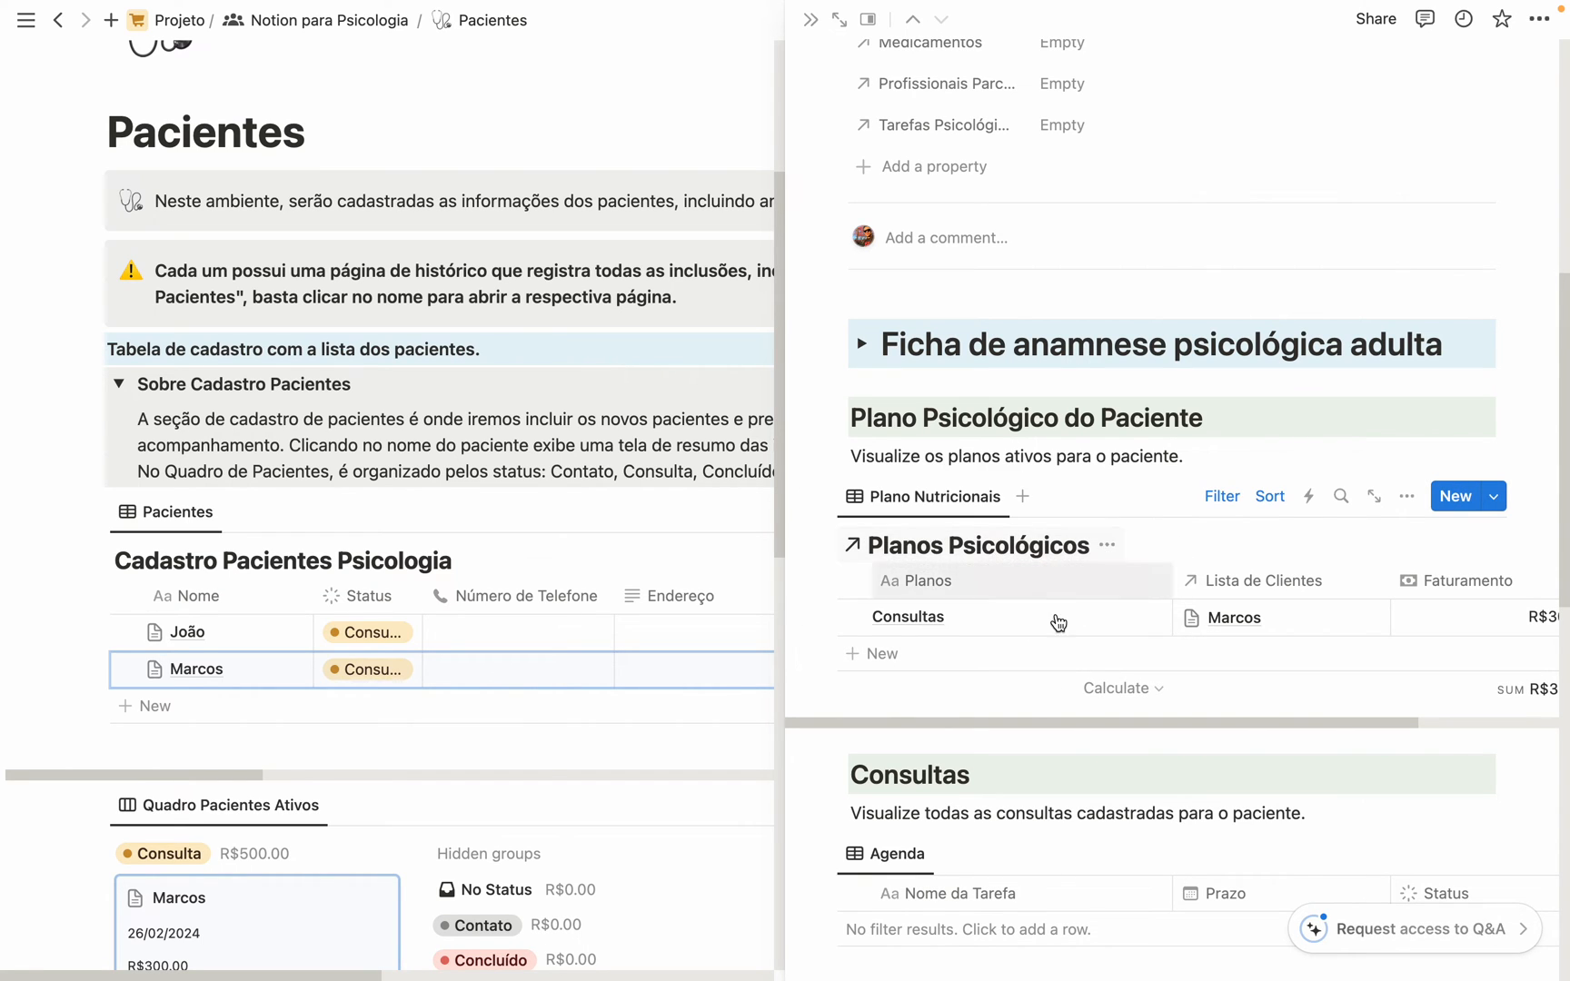
{"action": "scroll", "coordinate": [1068, 652], "scroll_direction": "down", "scroll_amount": 3}
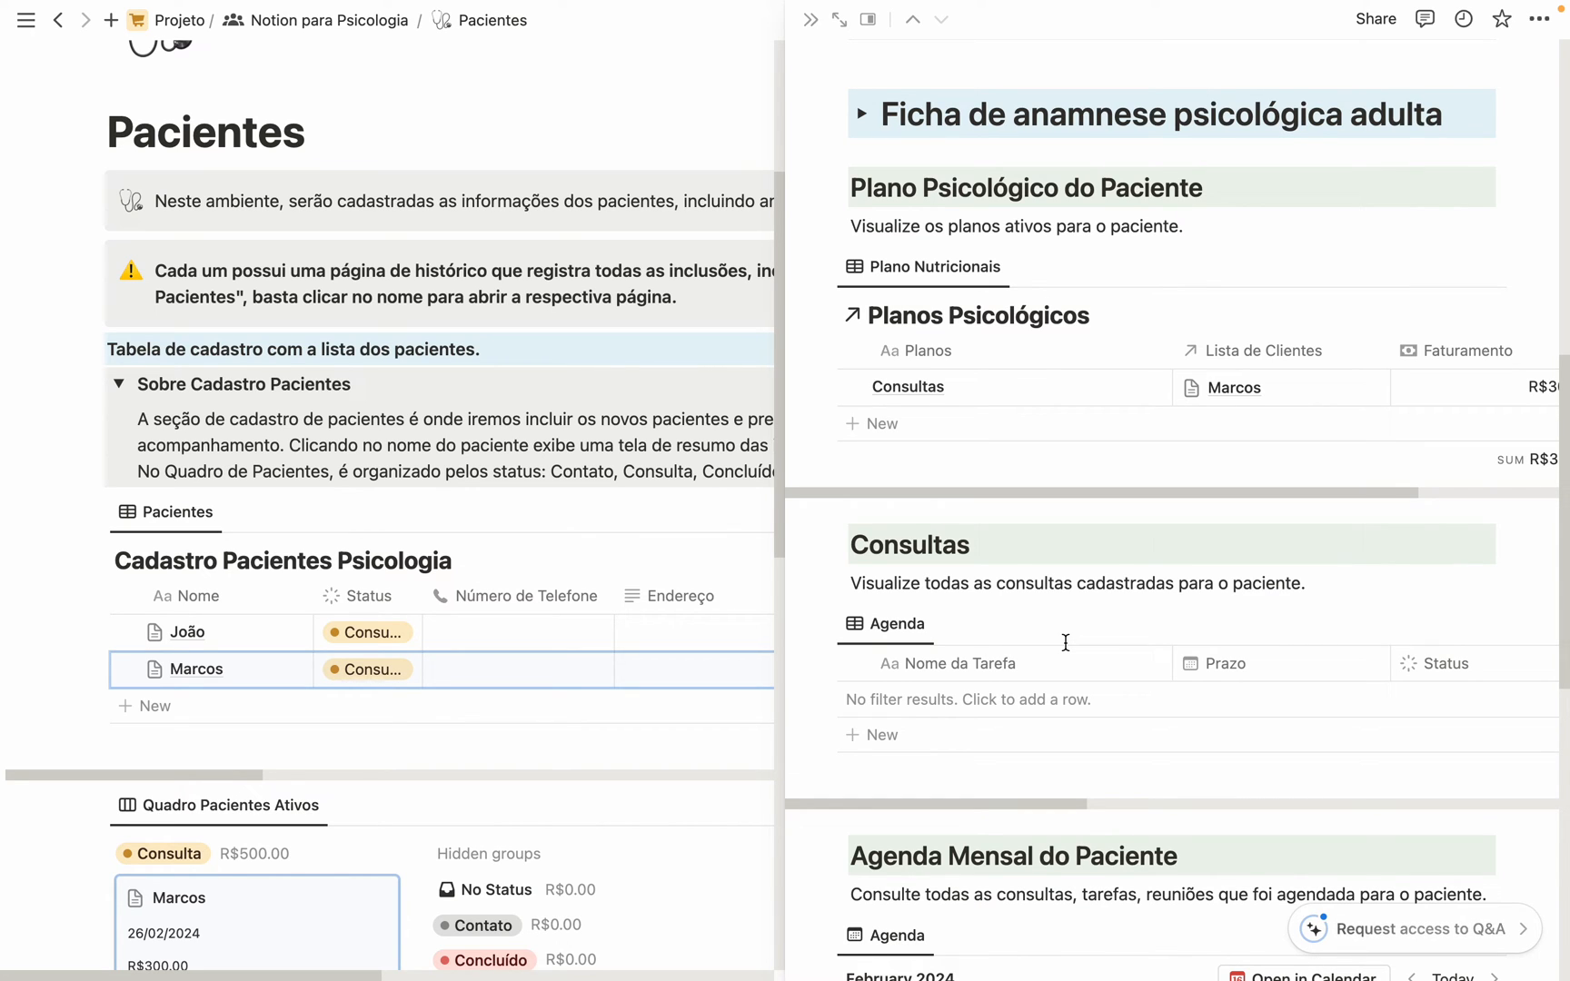
{"action": "scroll", "coordinate": [1066, 642], "scroll_direction": "down", "scroll_amount": 3}
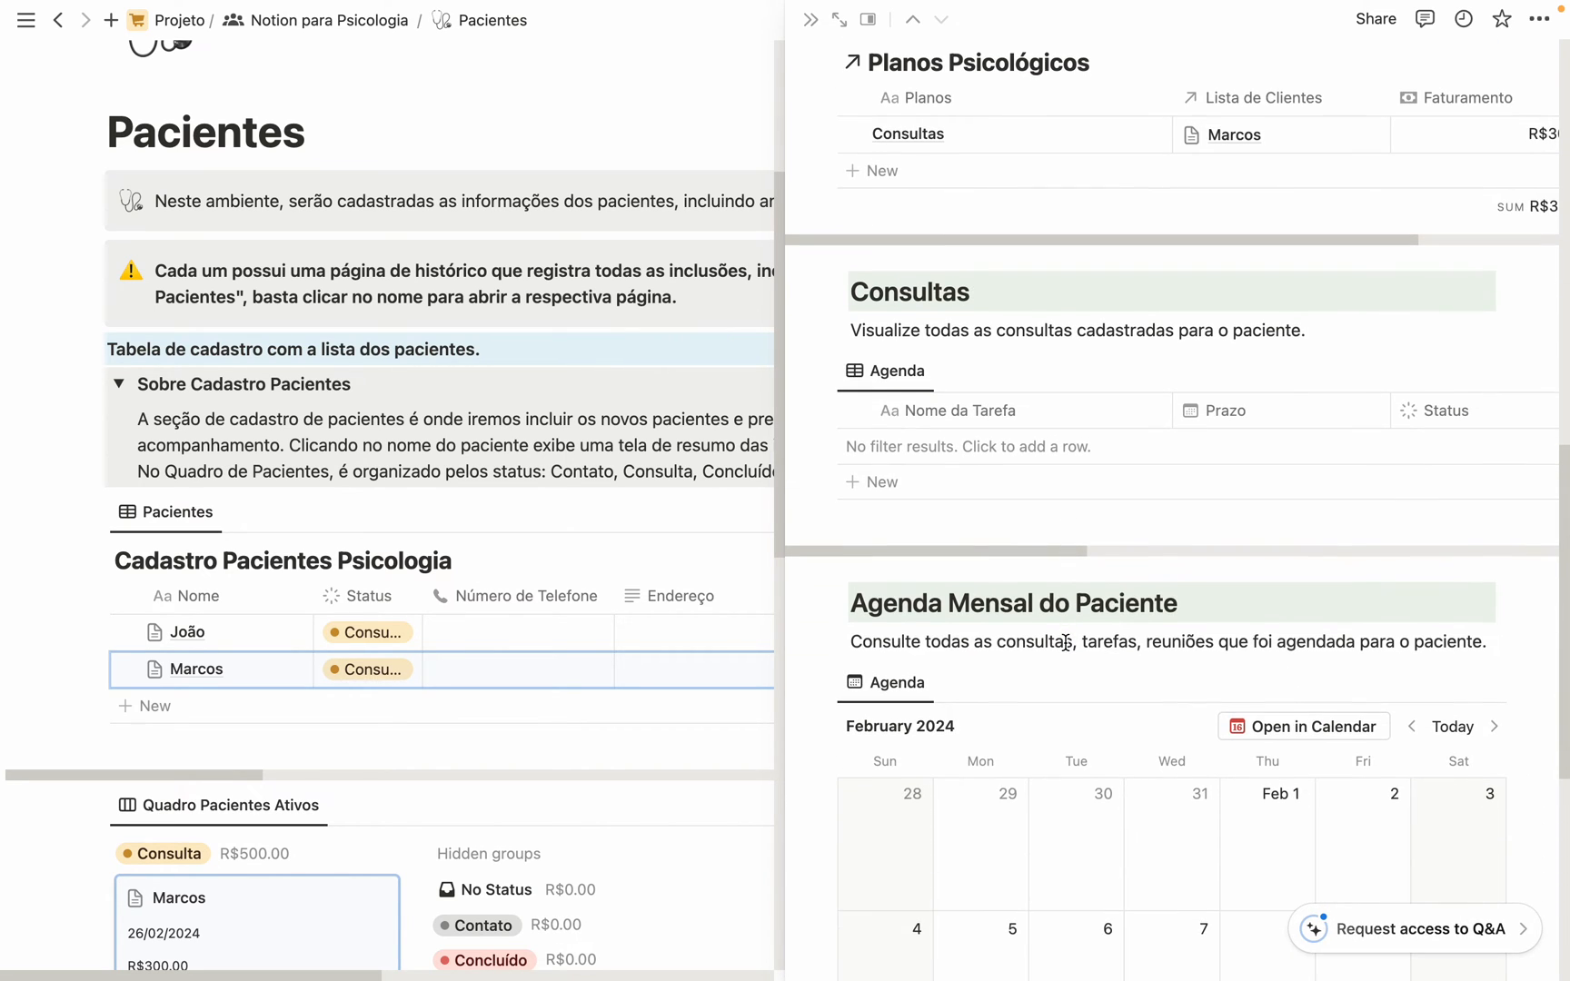
{"action": "scroll", "coordinate": [1064, 642], "scroll_direction": "down", "scroll_amount": 2}
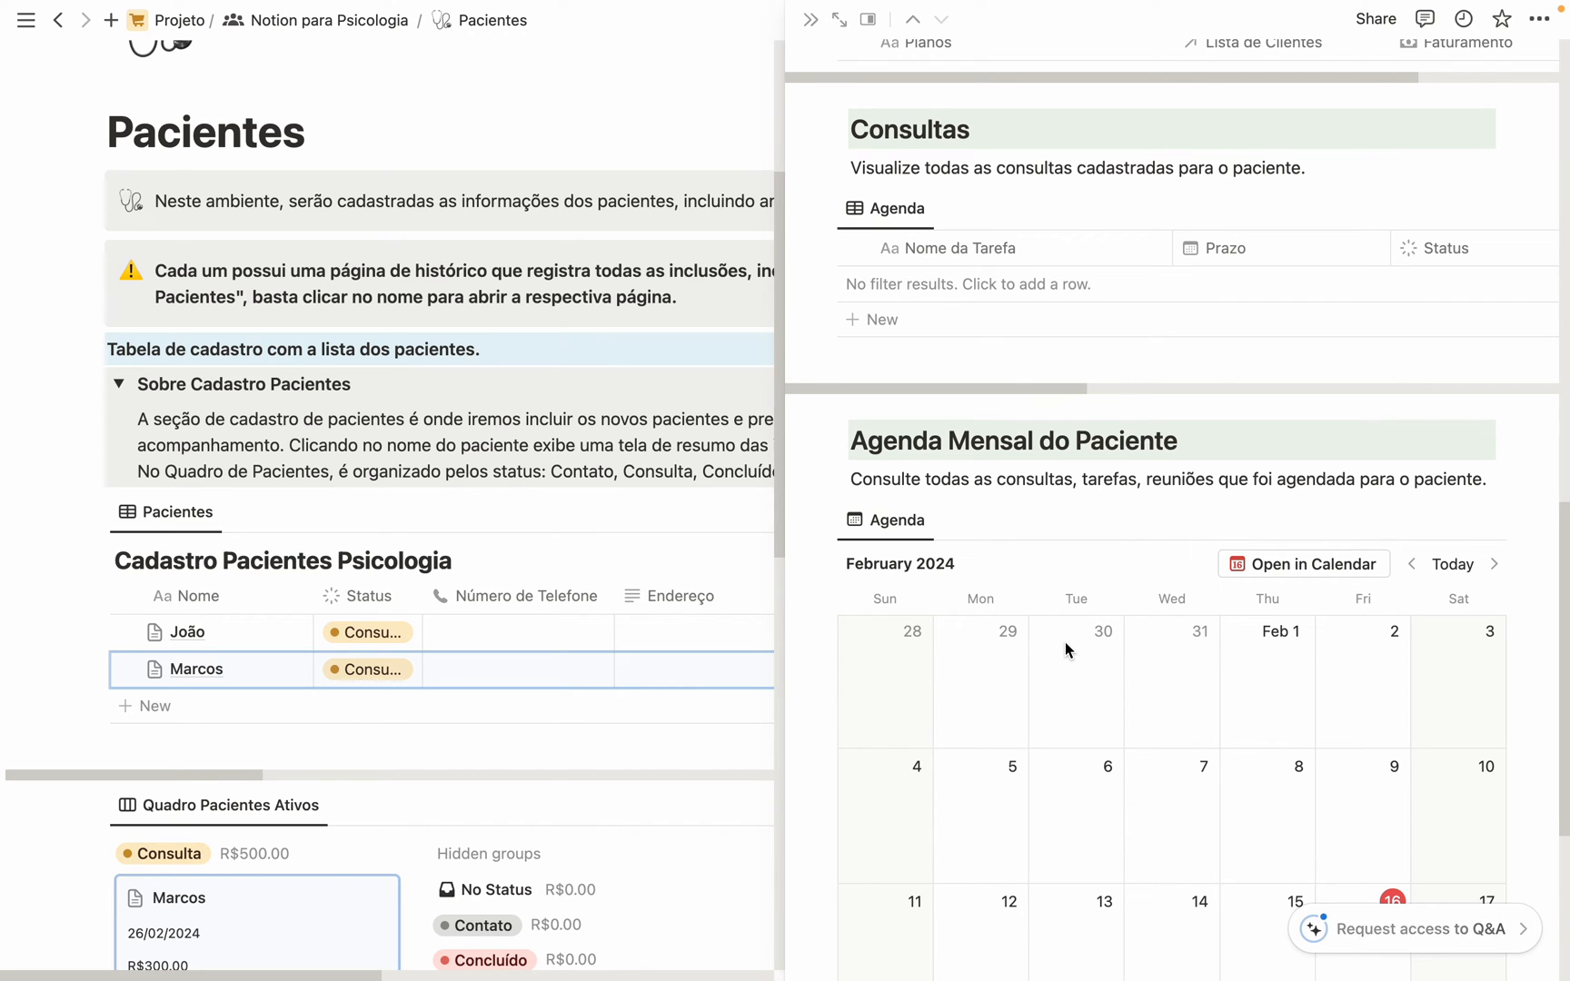
{"action": "scroll", "coordinate": [1065, 642], "scroll_direction": "down", "scroll_amount": 5}
{"action": "scroll", "coordinate": [1065, 642], "scroll_direction": "up", "scroll_amount": 8}
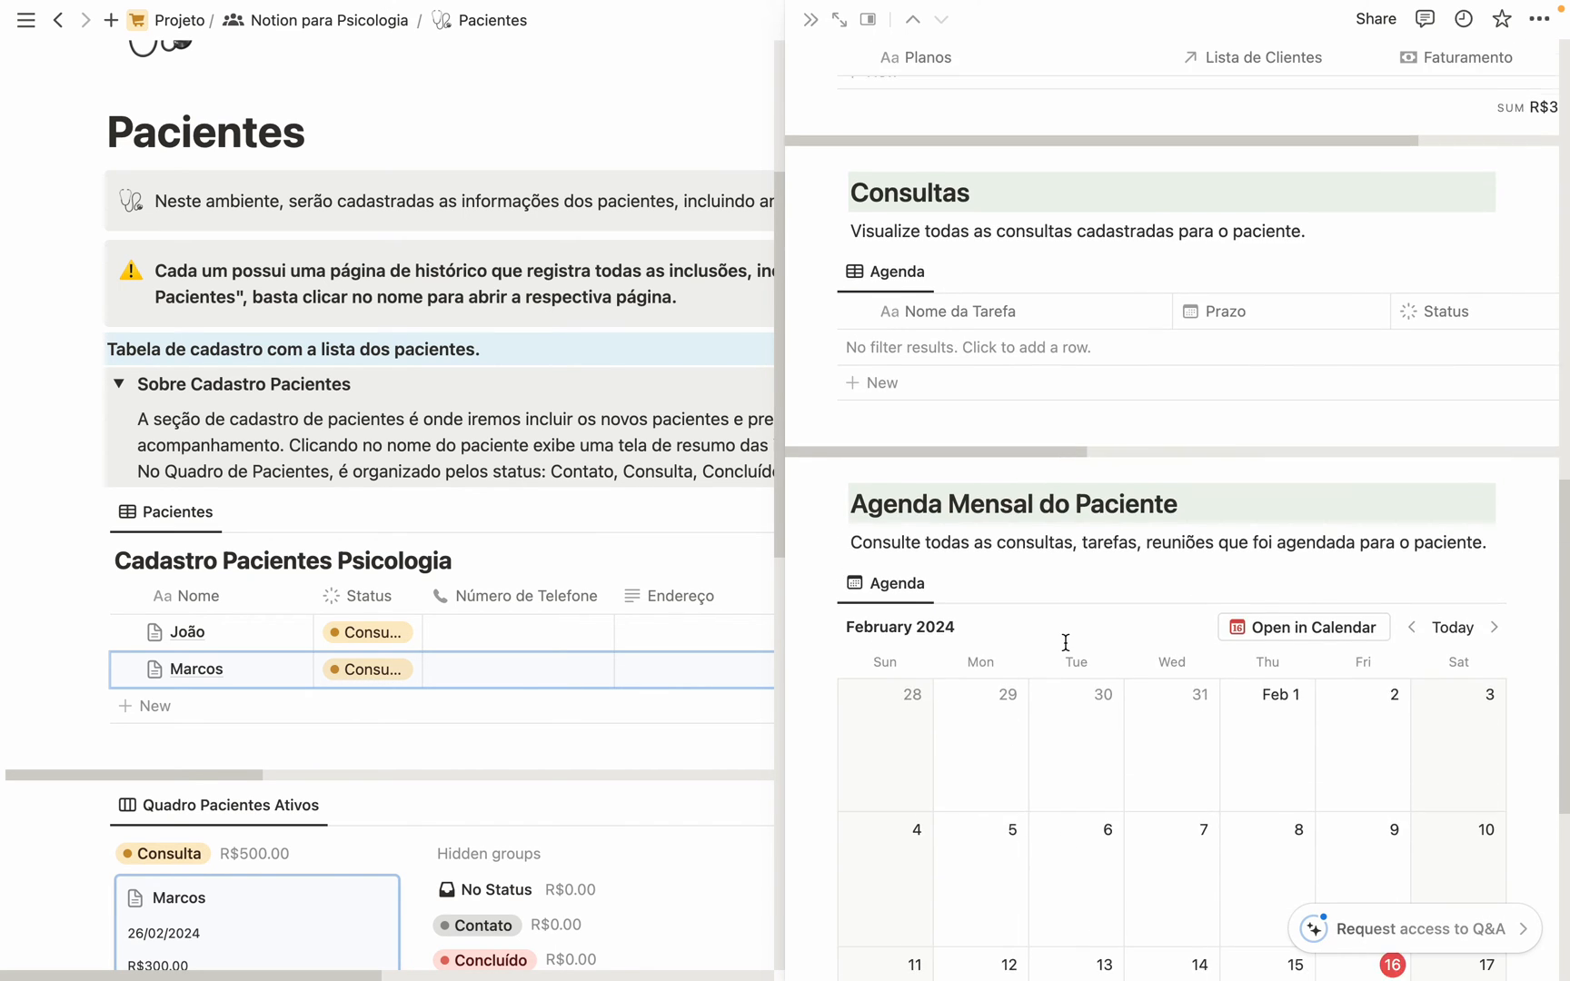
{"action": "scroll", "coordinate": [1066, 642], "scroll_direction": "up", "scroll_amount": 10}
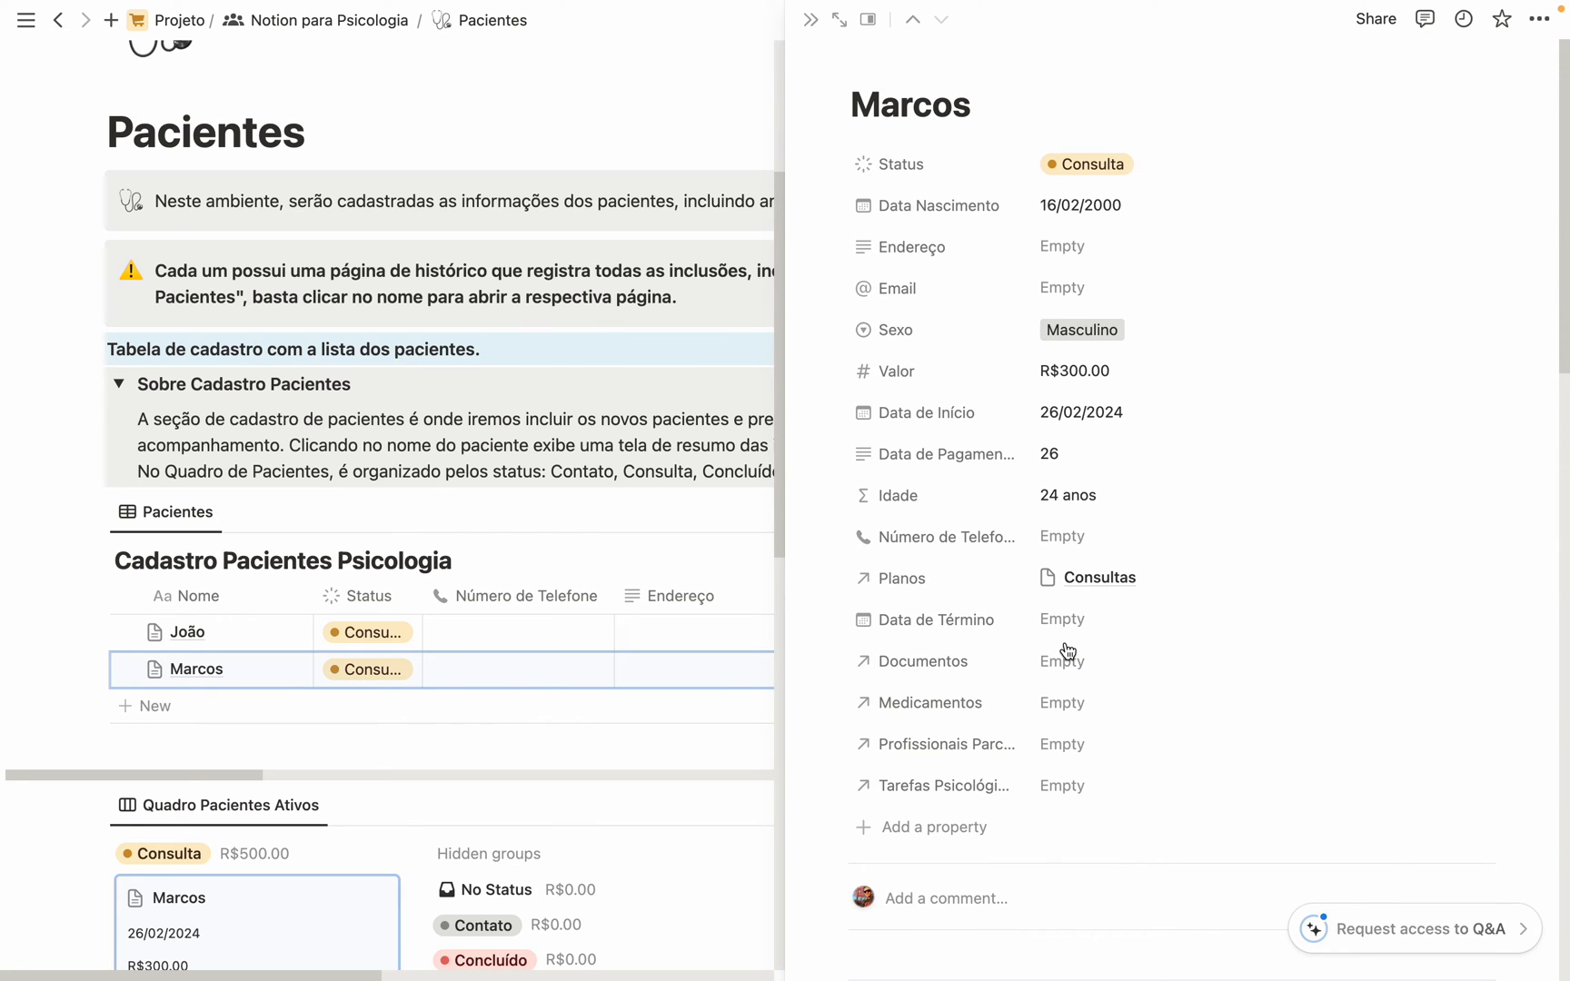
{"action": "left_click", "coordinate": [811, 20]}
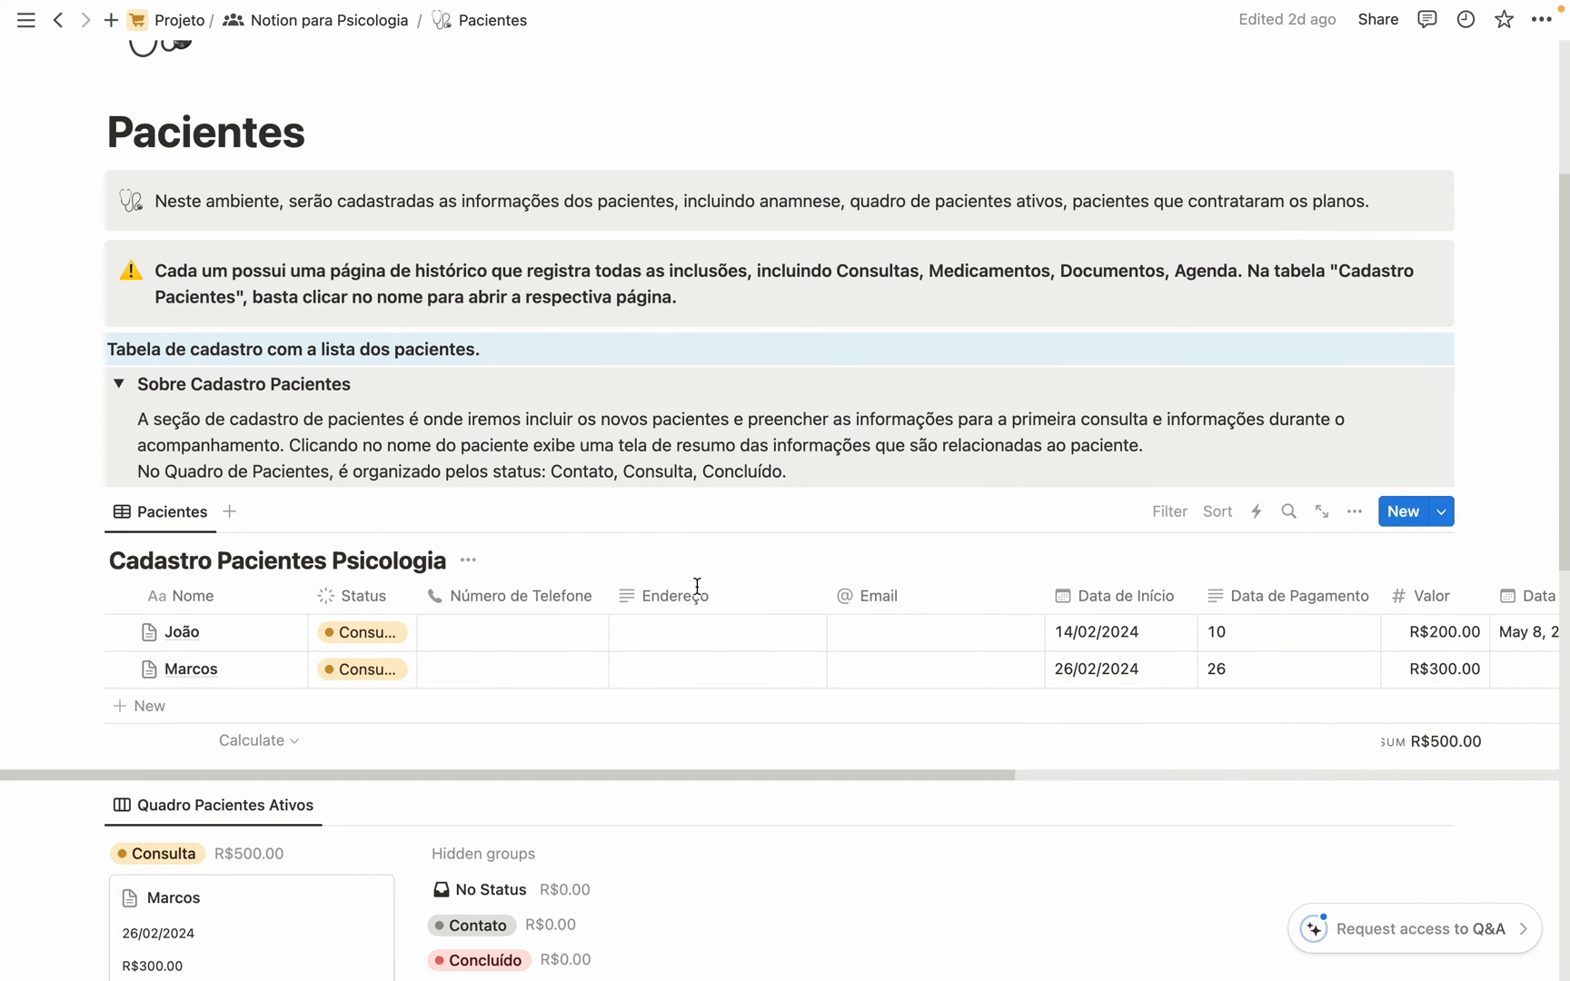
Step: Open the Nome Paciente template of Cadastro Pacientes Psicologia for editing, look through its layout and return to the Pacientes page
{"action": "left_click", "coordinate": [1445, 516]}
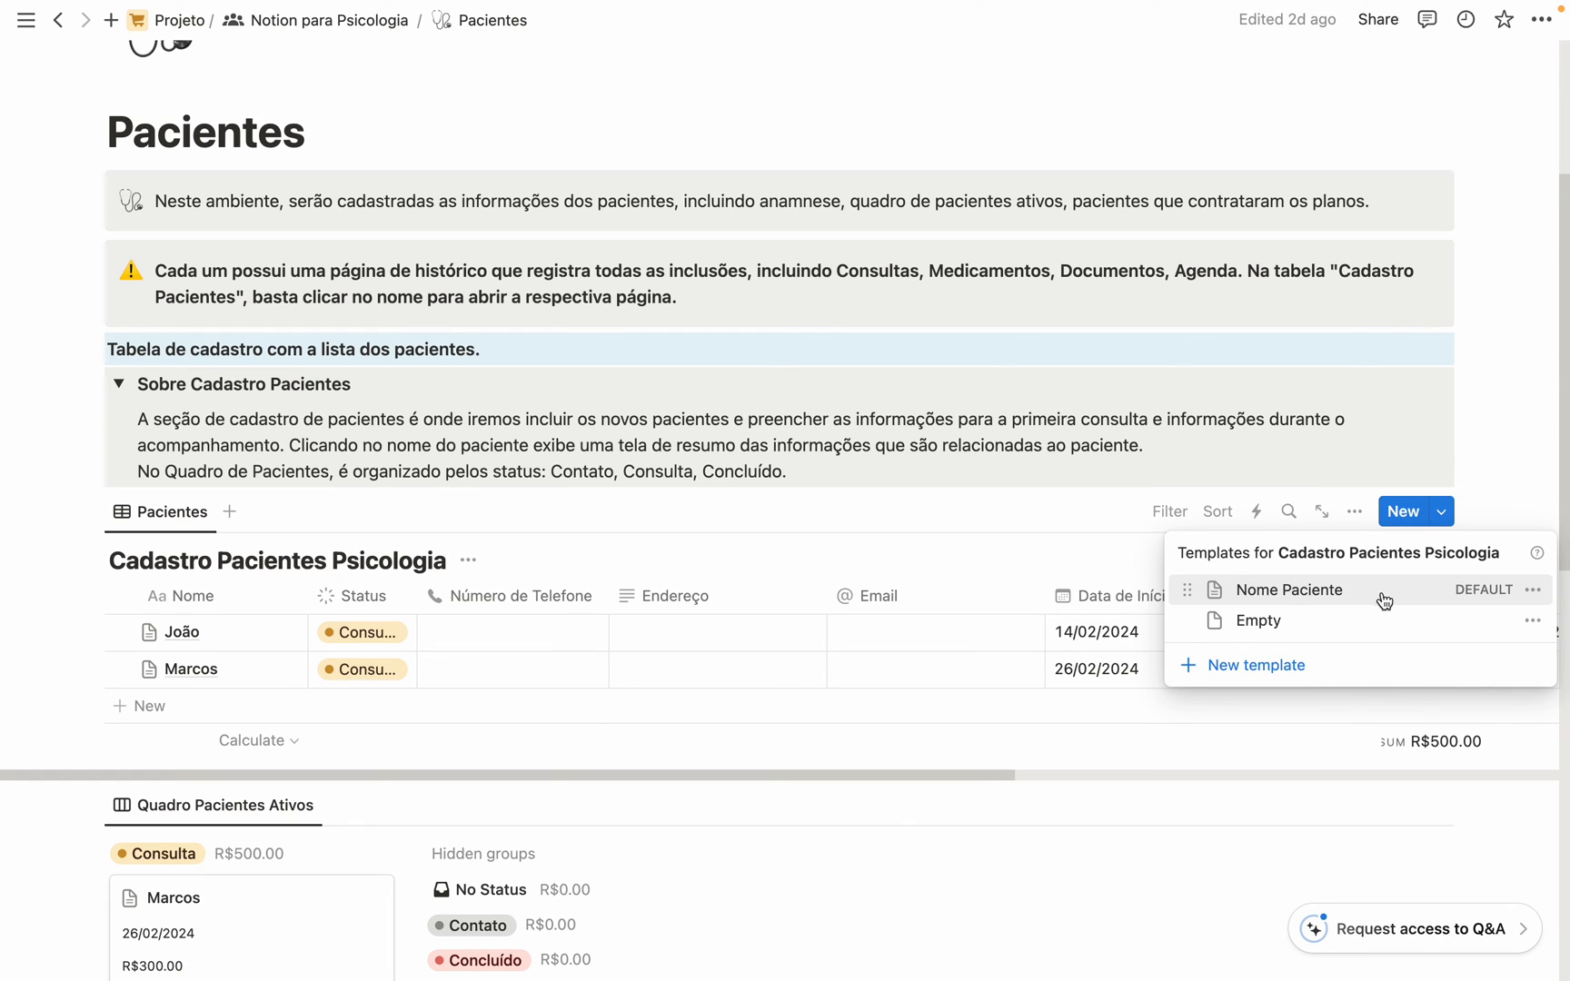
{"action": "left_click", "coordinate": [1535, 593]}
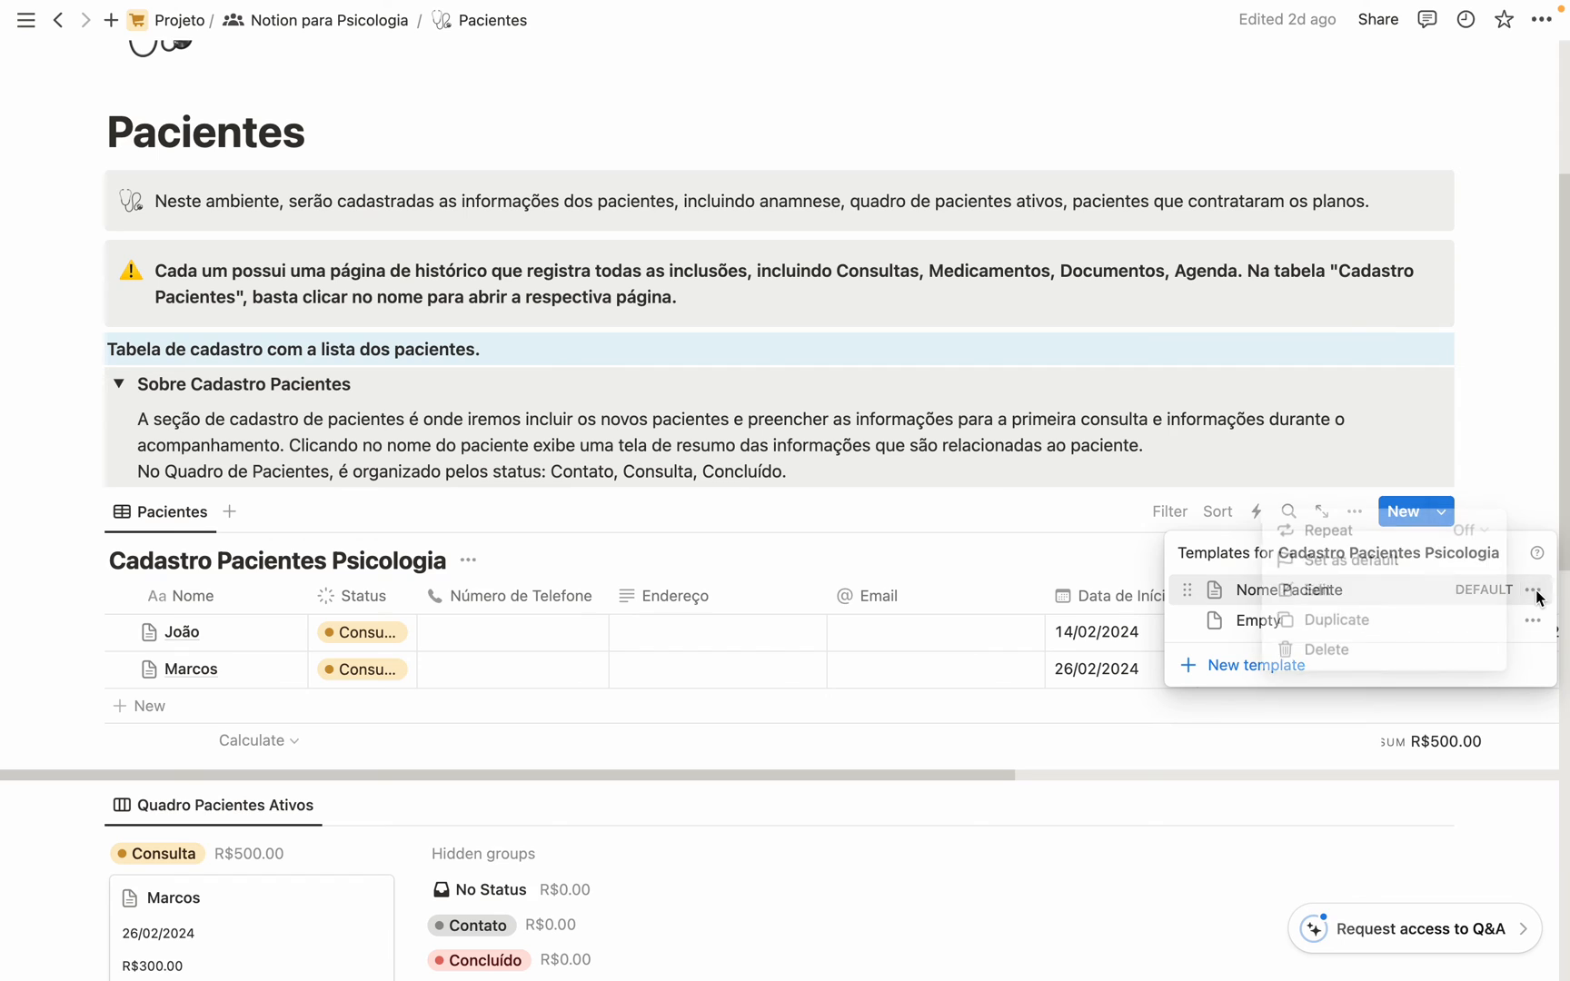
{"action": "left_click", "coordinate": [1425, 592]}
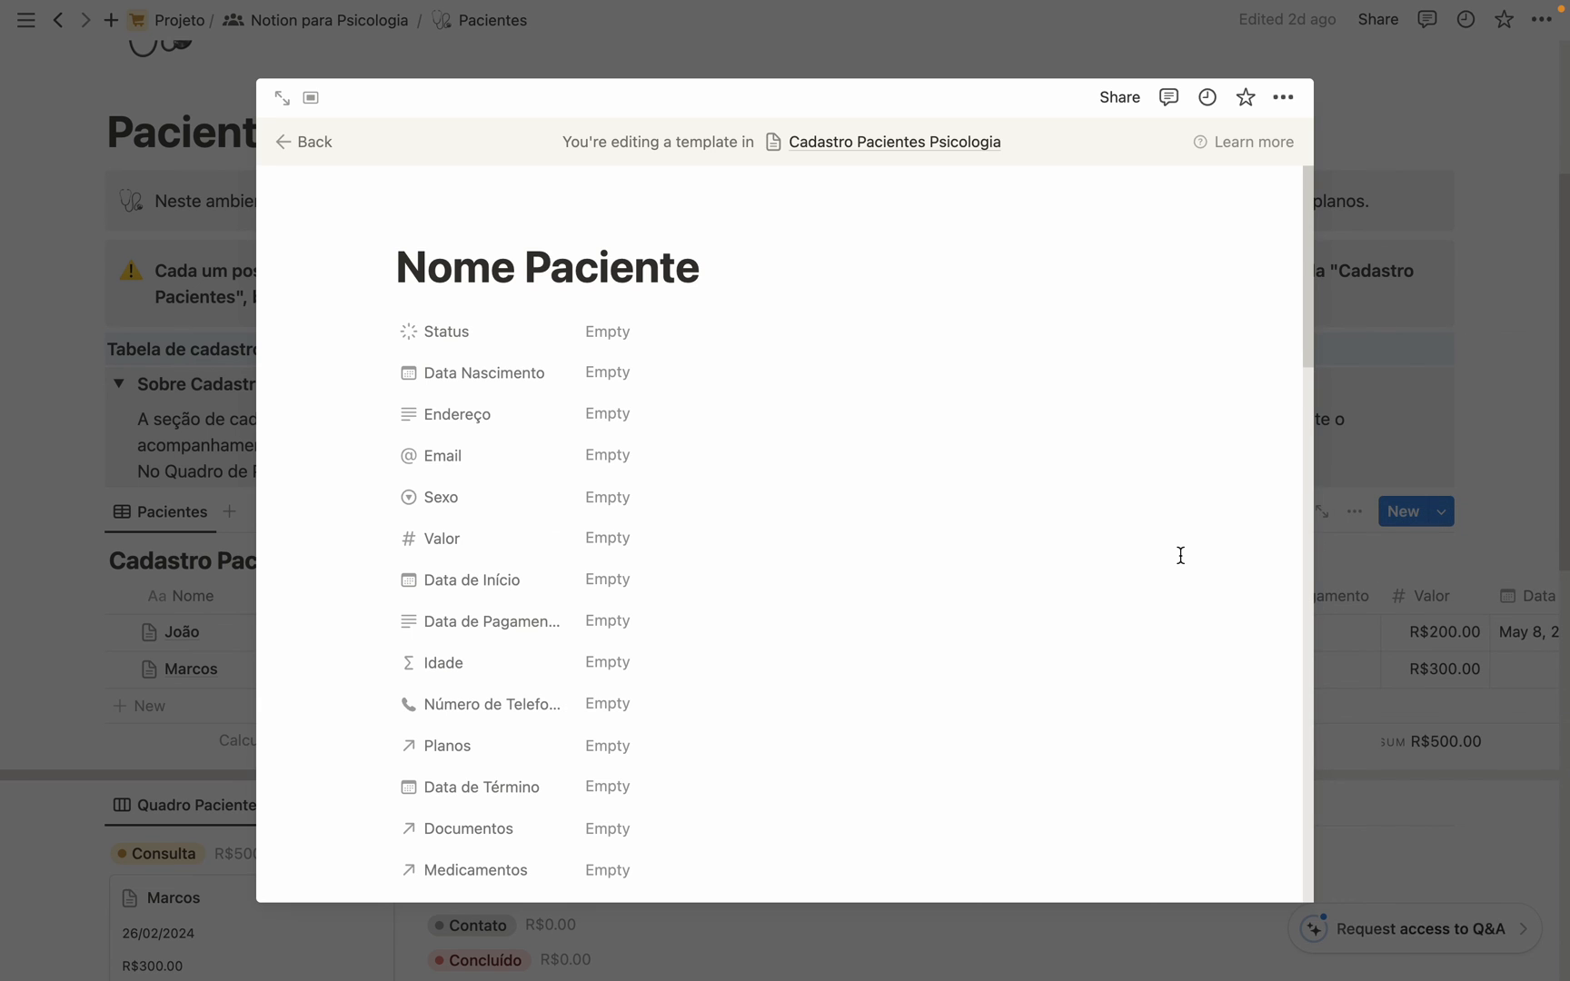
{"action": "scroll", "coordinate": [1180, 555], "scroll_direction": "down", "scroll_amount": 10}
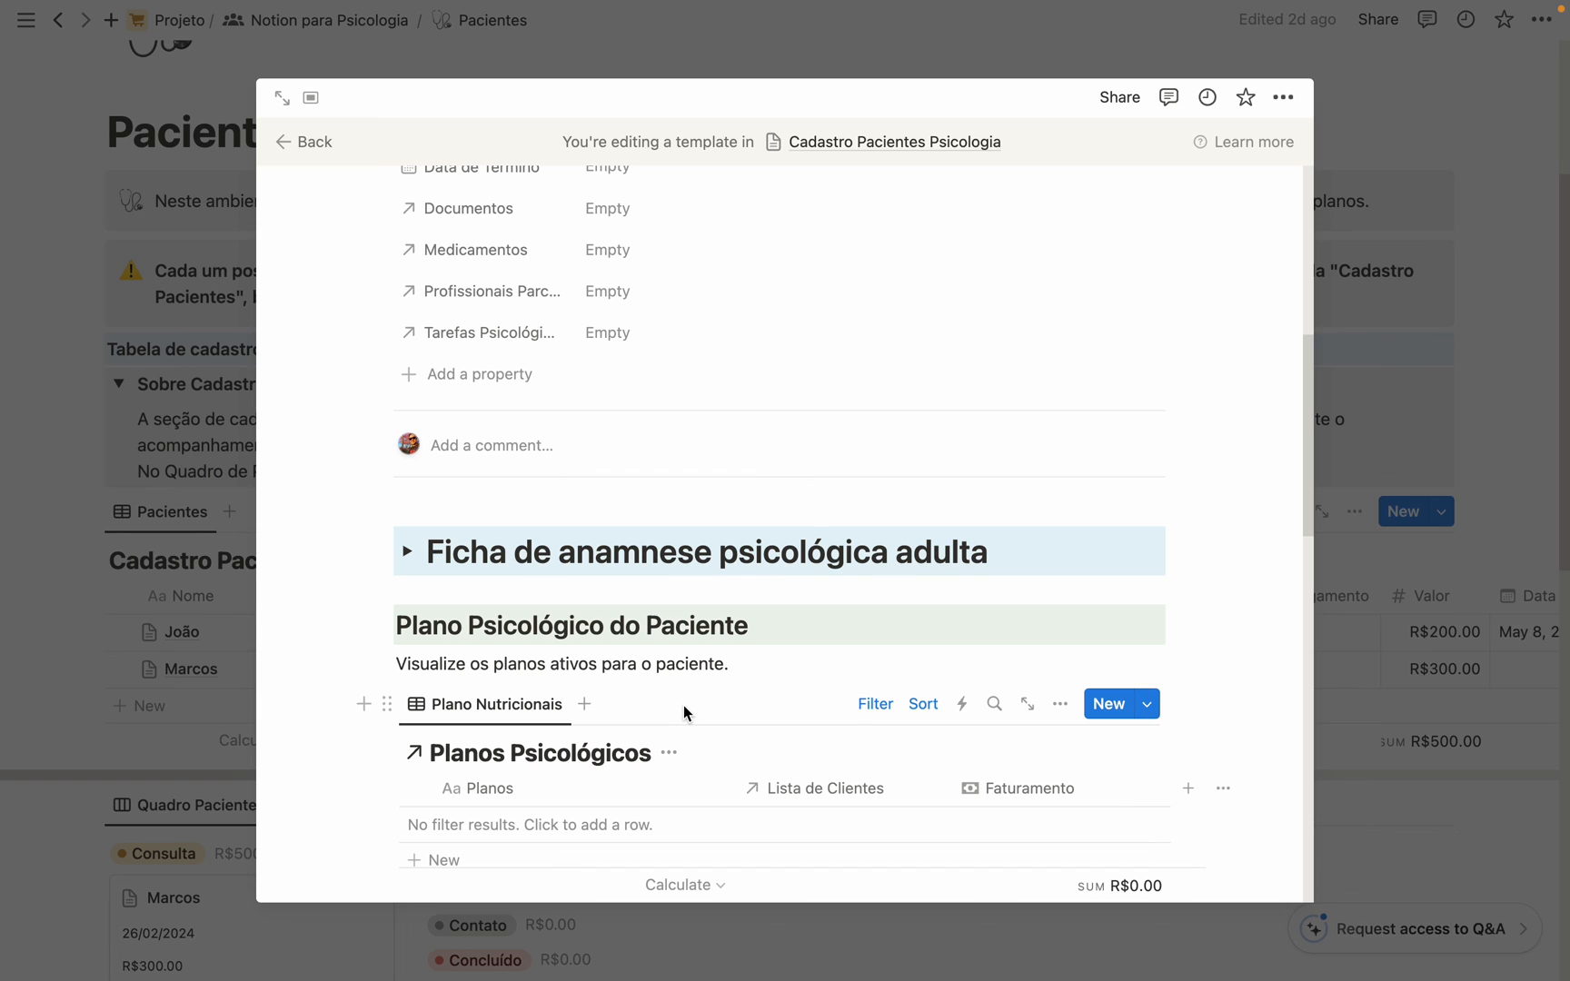
{"action": "left_click", "coordinate": [315, 142]}
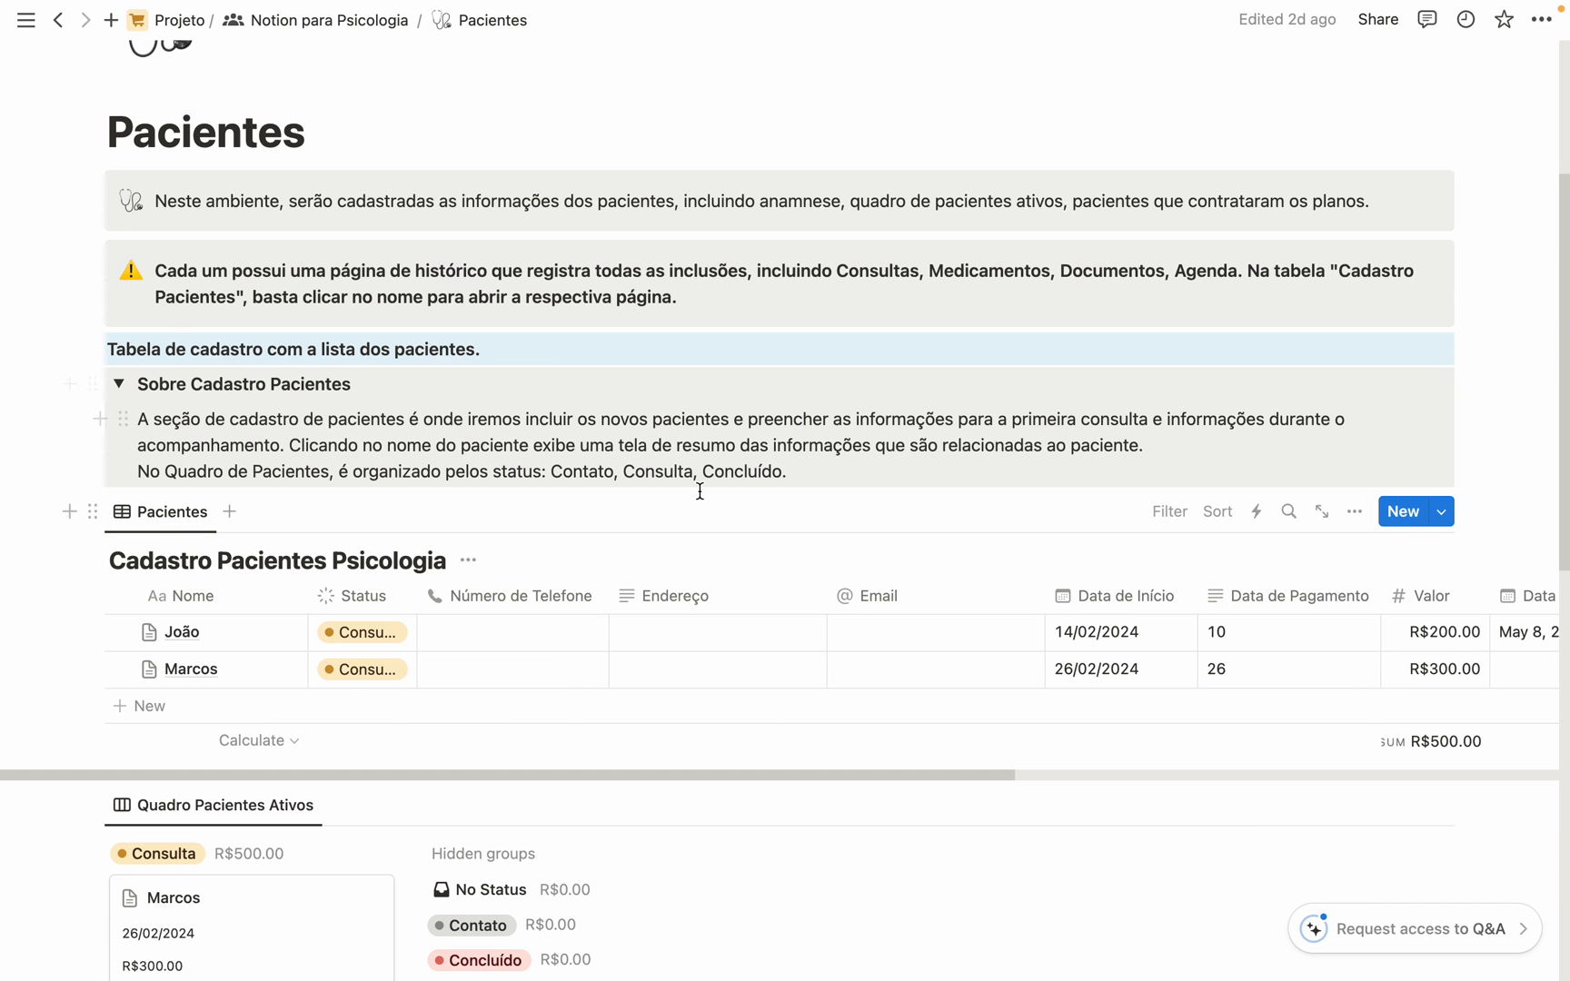